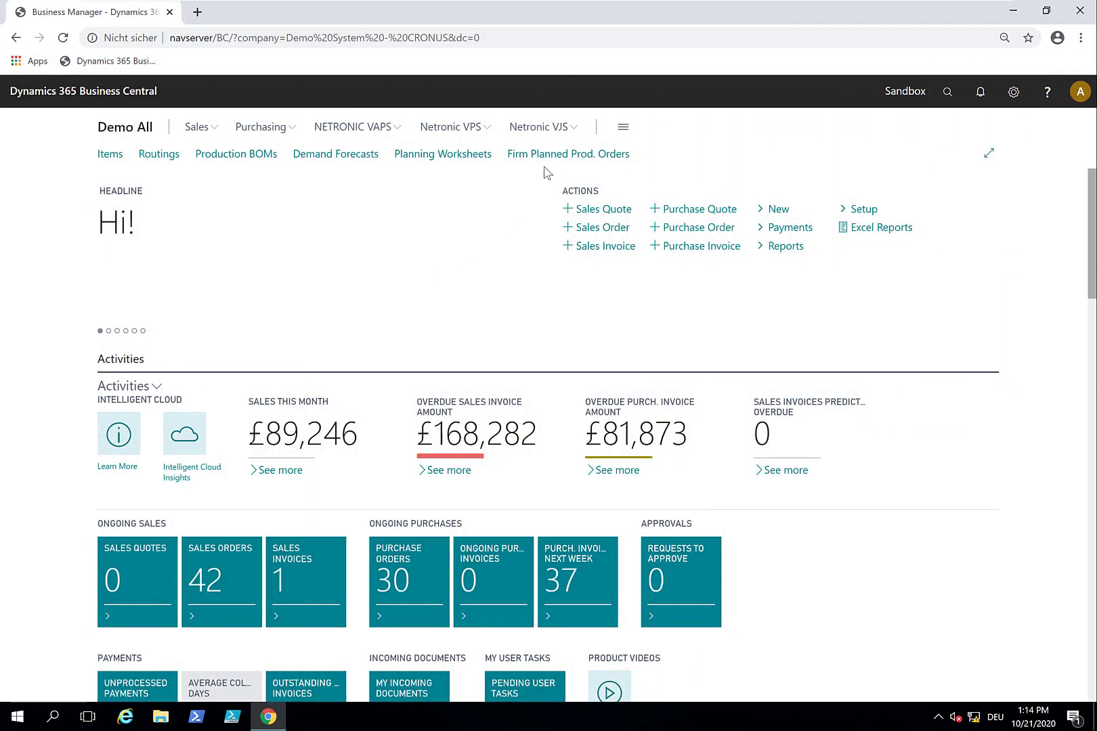
Step: Open the Visual Jobs Scheduler with the Show Project Templates filter
left_click(541, 128)
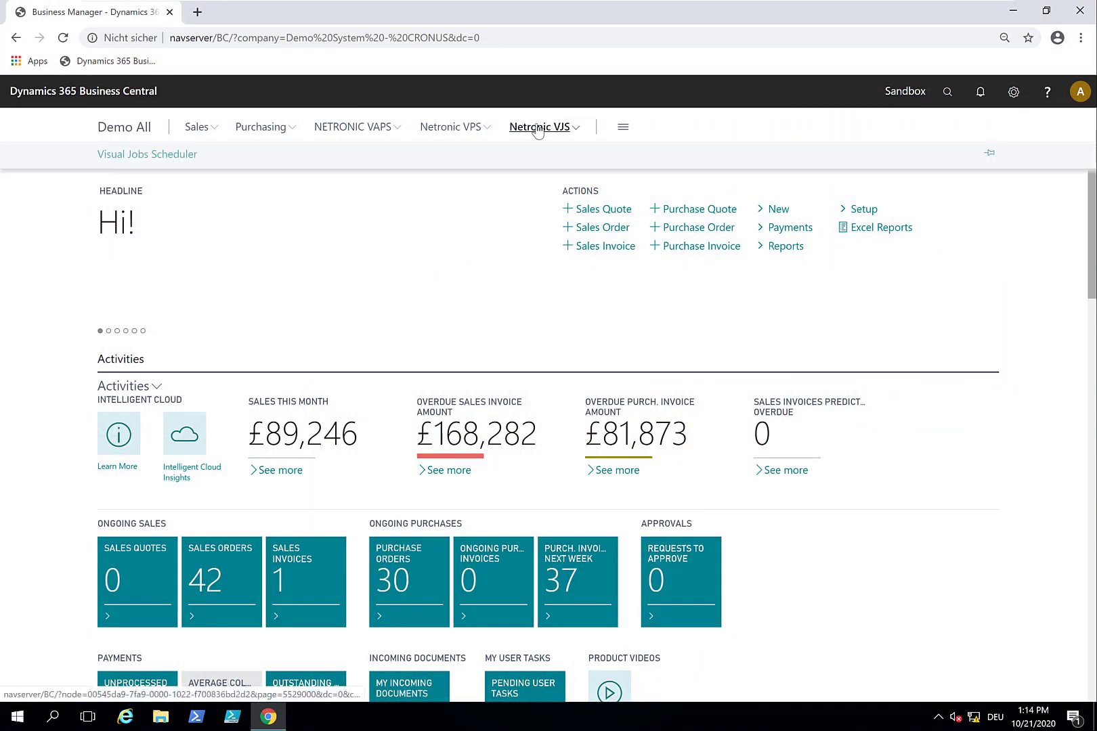
left_click(128, 165)
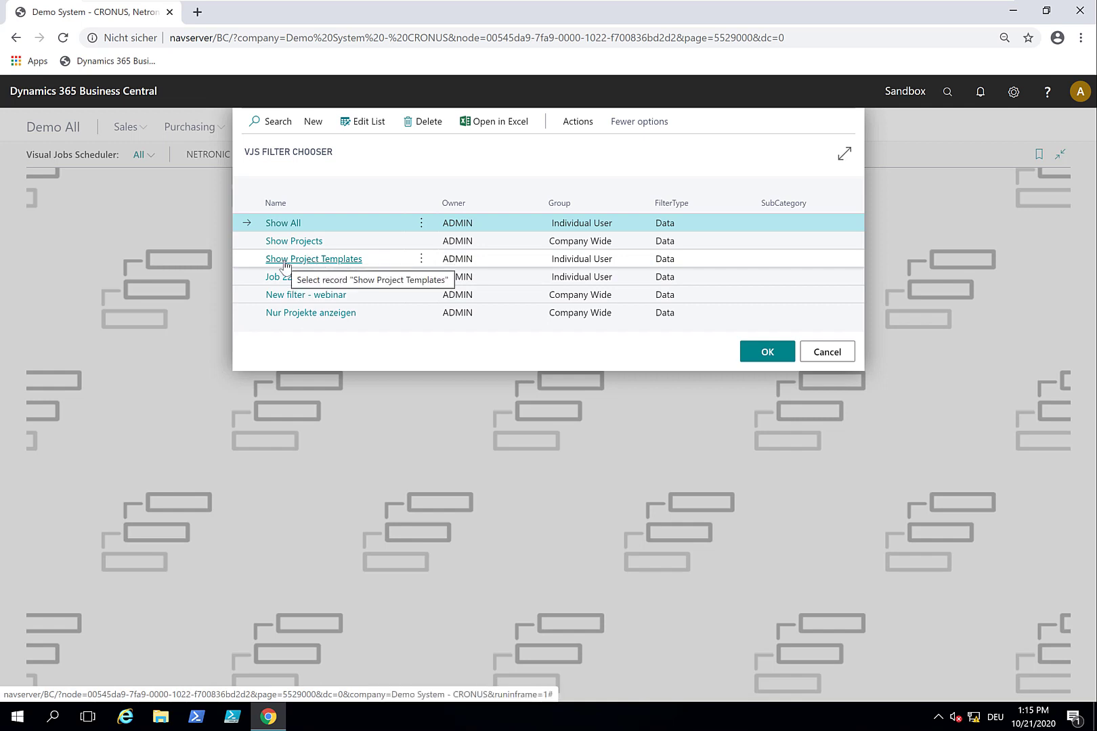
left_click(285, 264)
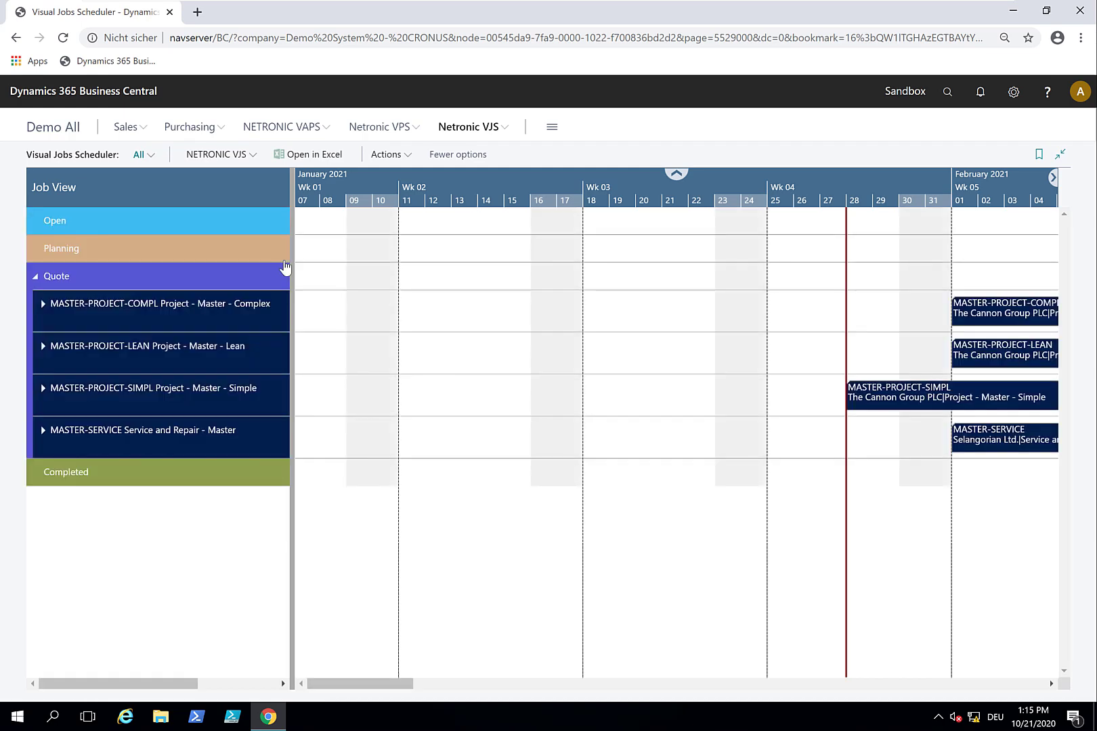
scroll(547, 198, "down", 3)
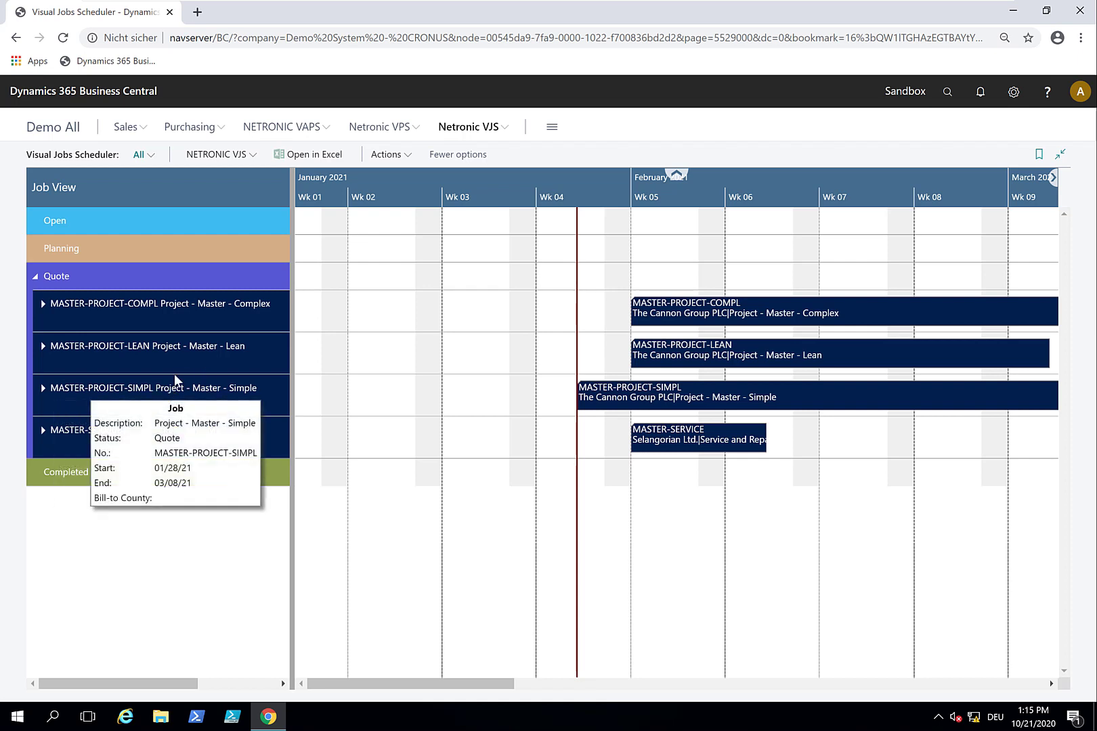
Step: Collapse all job rows in the Gantt view
mouse_move(200, 358)
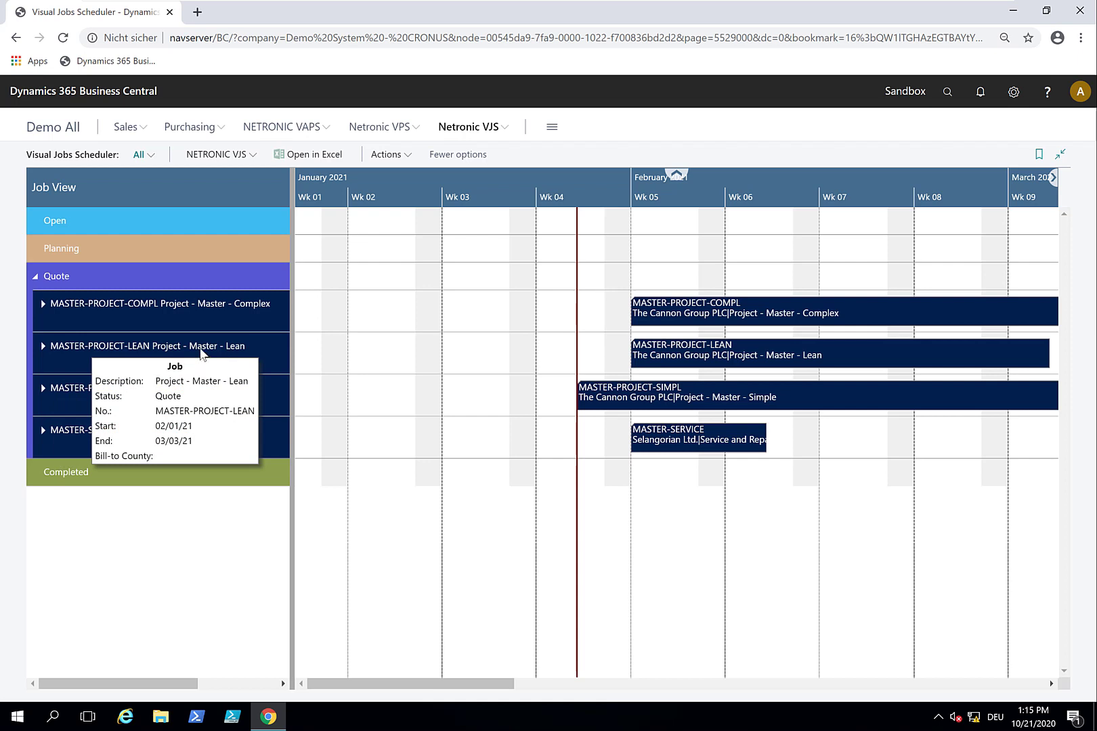
right_click(200, 351)
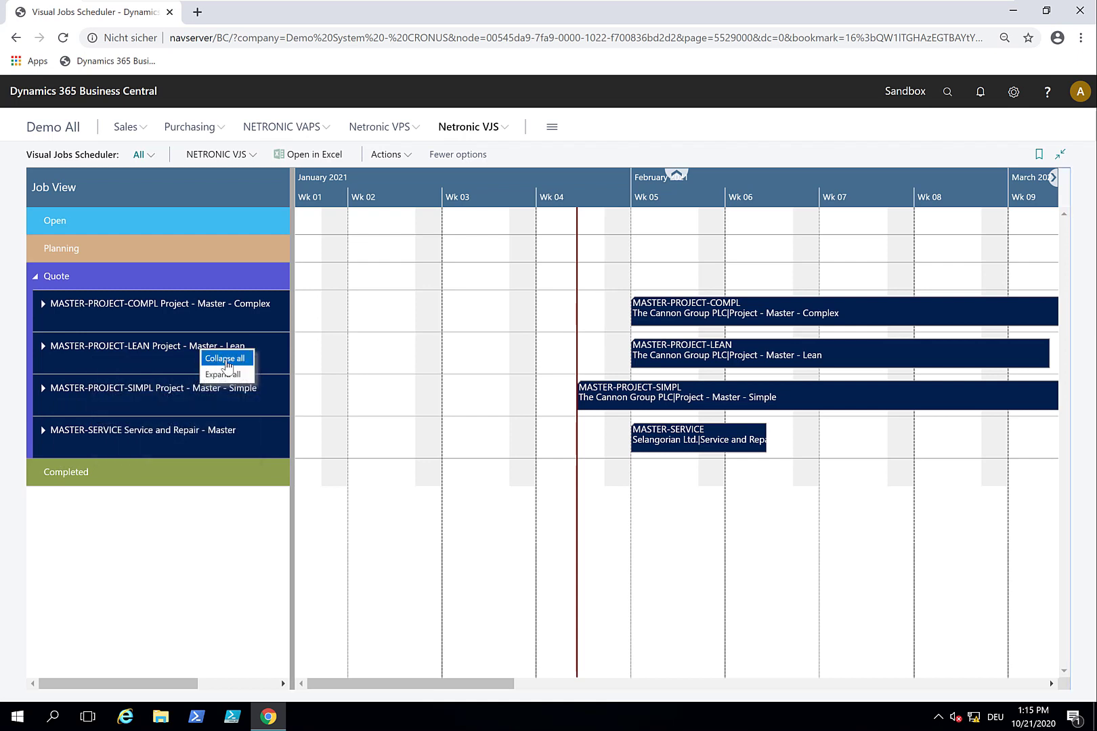
left_click(226, 361)
mouse_move(163, 353)
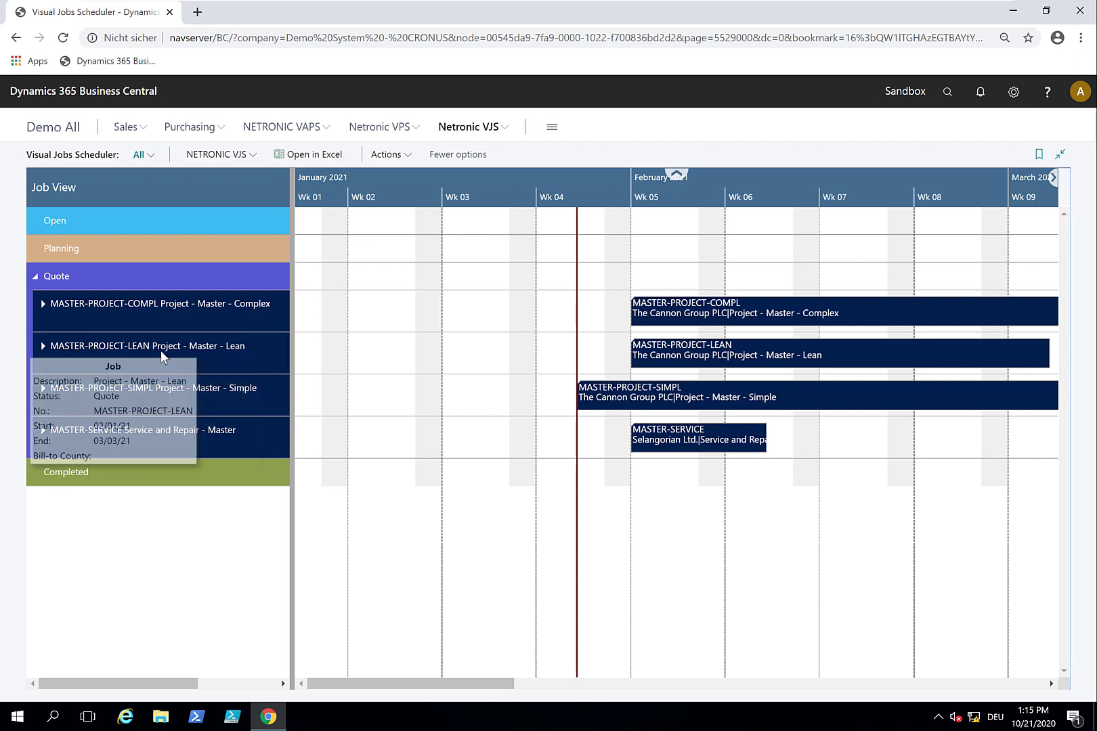
Step: Expand MASTER-PROJECT-LEAN, show its budget-line links, and pan the timeline to weeks 4–12
double_click(258, 373)
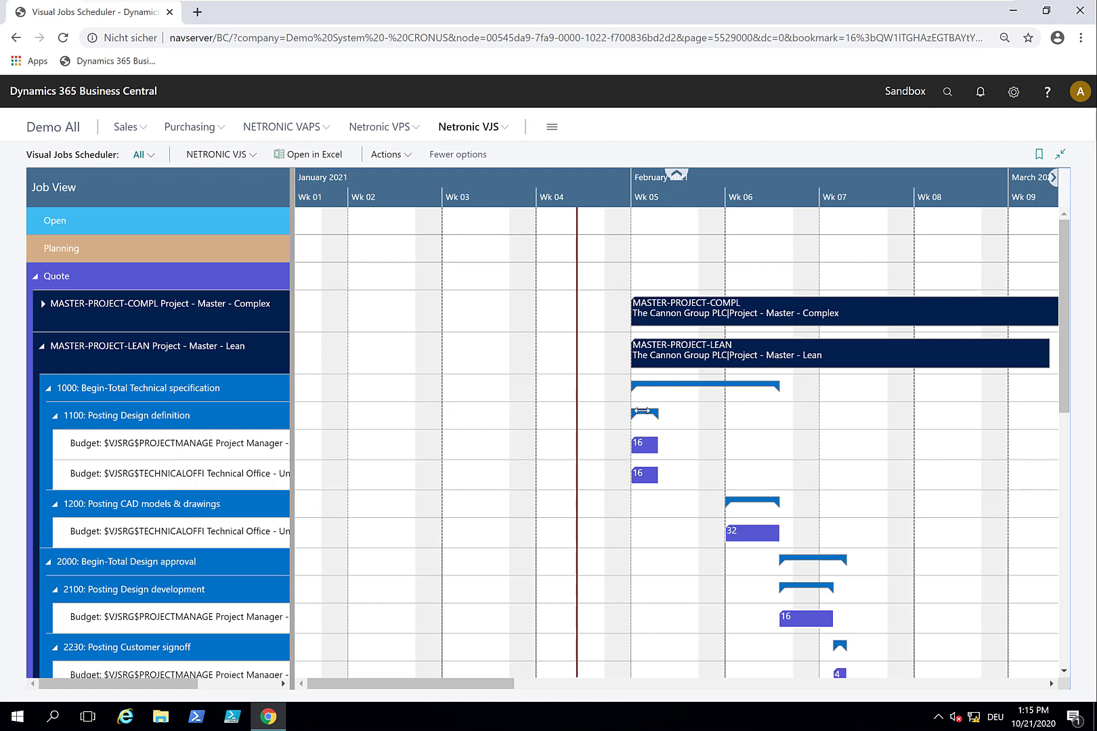
left_click(647, 445)
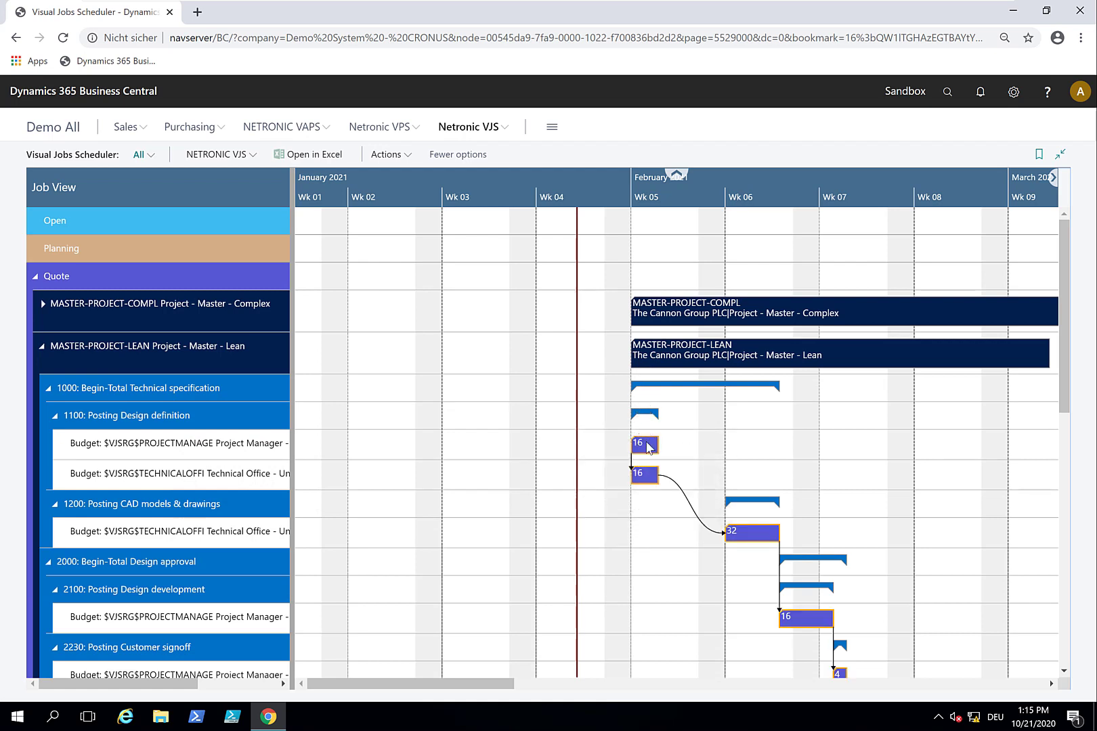
left_click_drag(714, 187, 419, 174)
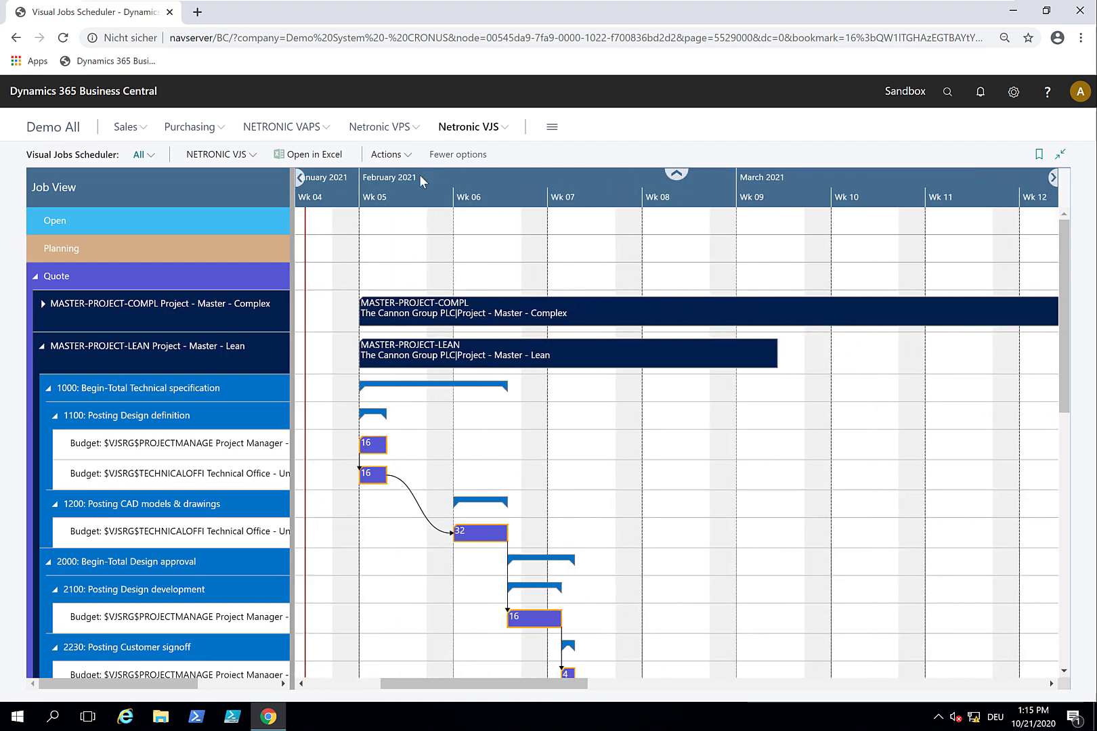
scroll(576, 525, "down", 3)
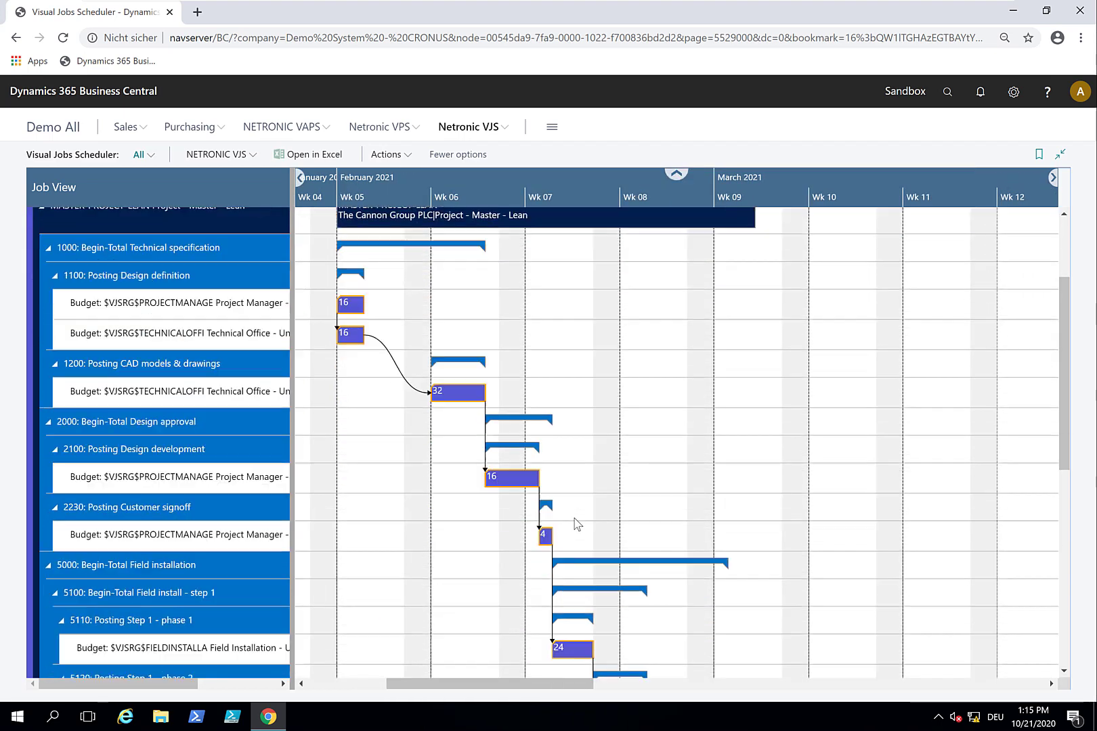
scroll(576, 525, "down", 6)
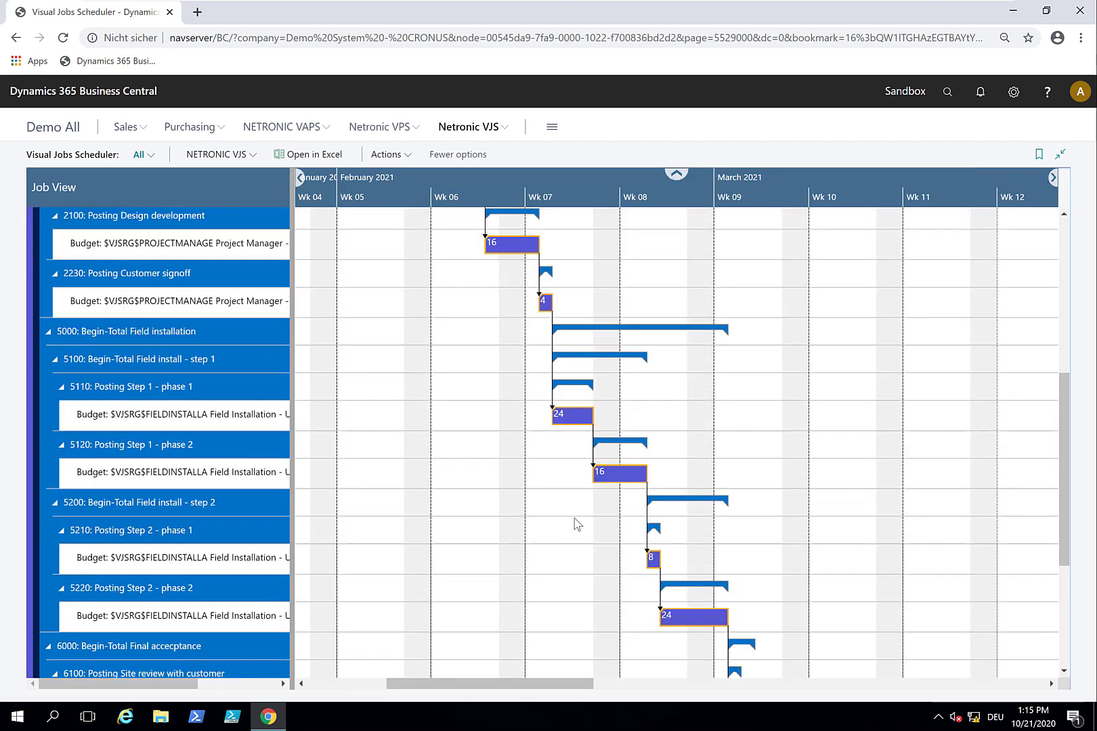
scroll(576, 525, "down", 2)
scroll(575, 522, "up", 9)
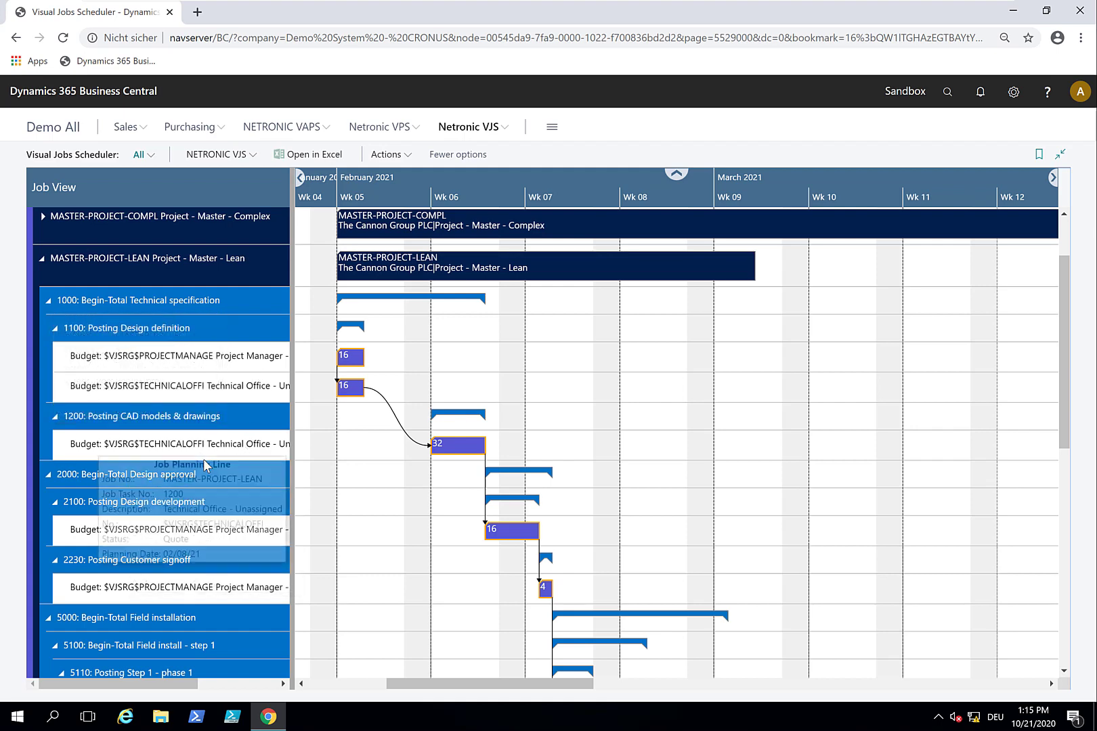
scroll(204, 459, "down", 1)
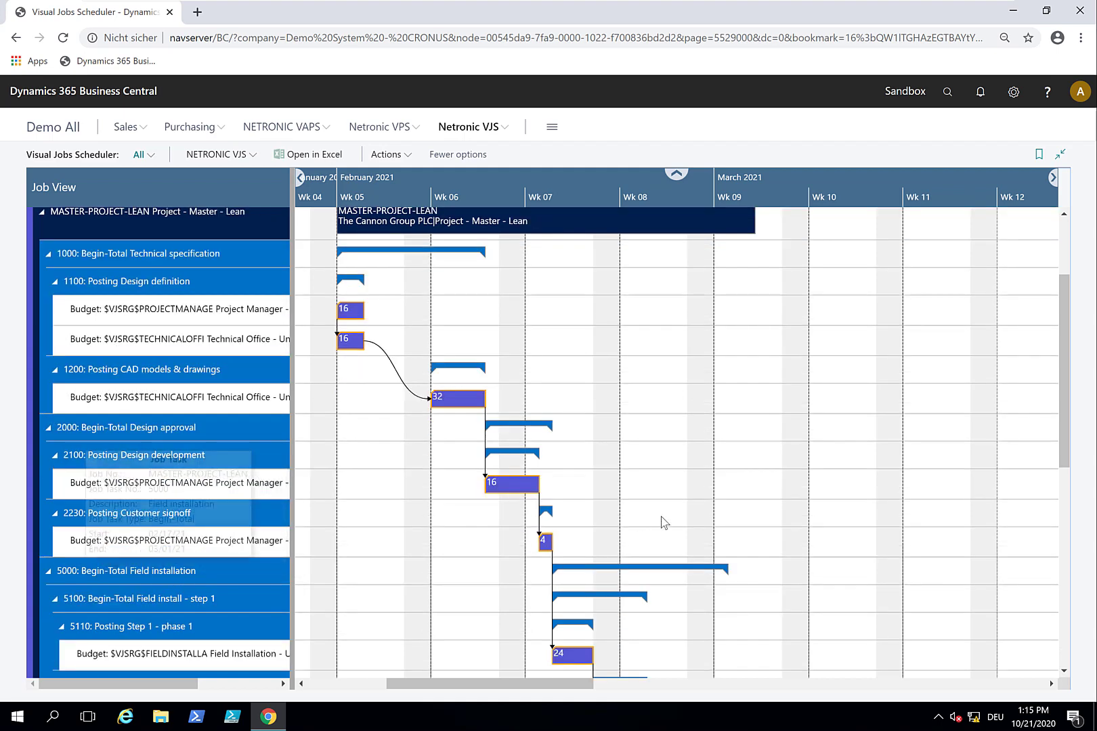
scroll(512, 538, "down", 3)
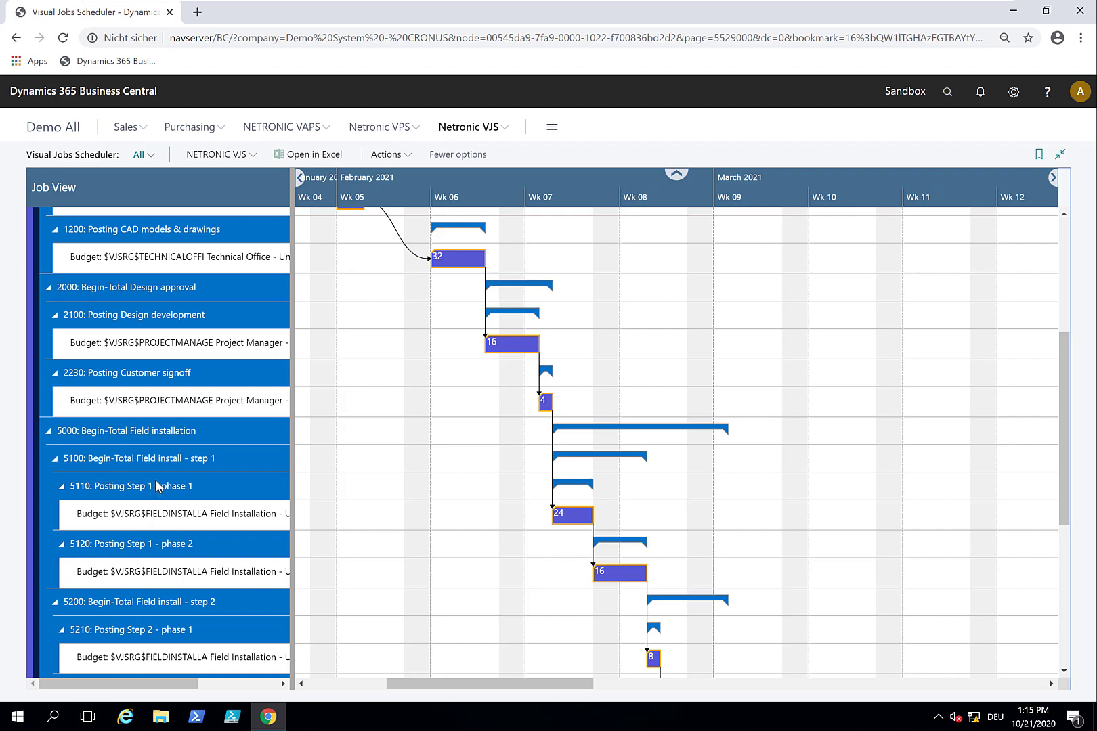
scroll(184, 565, "down", 2)
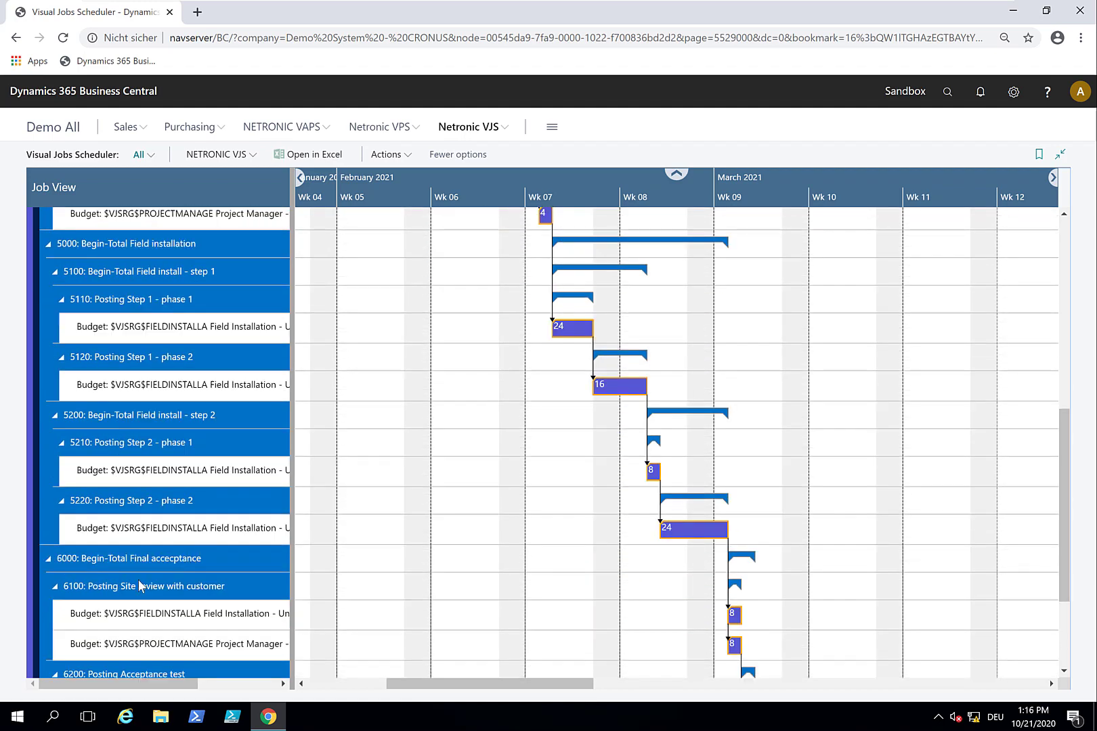
scroll(176, 567, "down", 3)
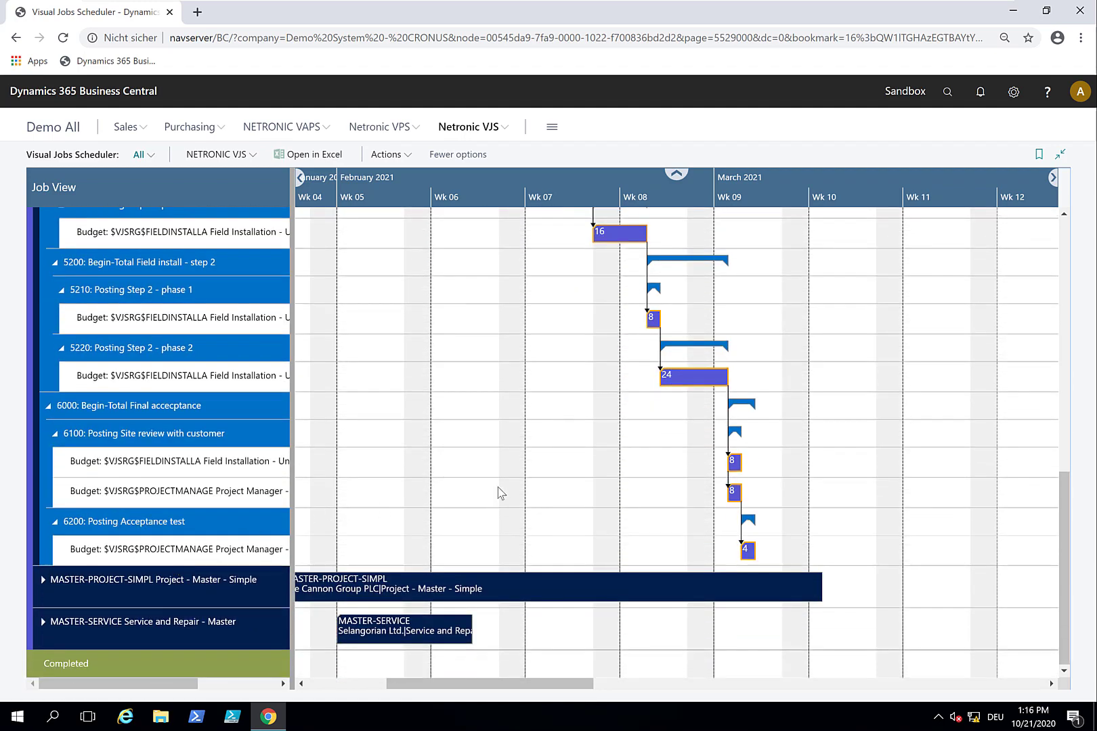
scroll(499, 492, "up", 10)
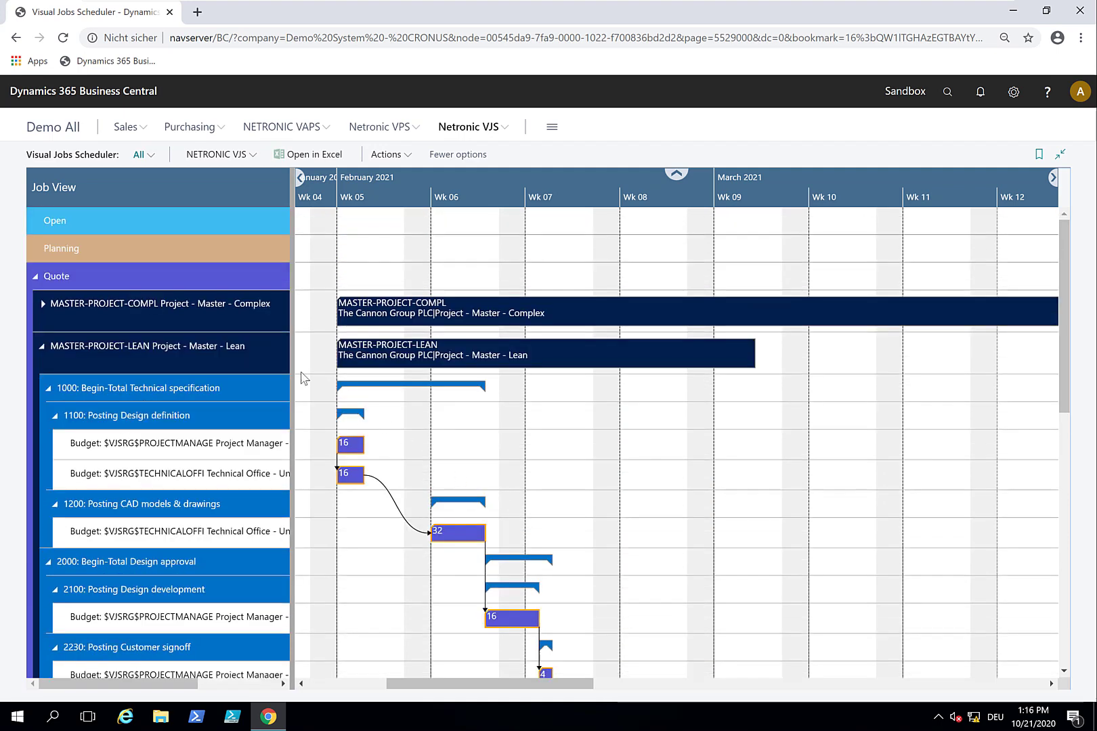
mouse_move(224, 358)
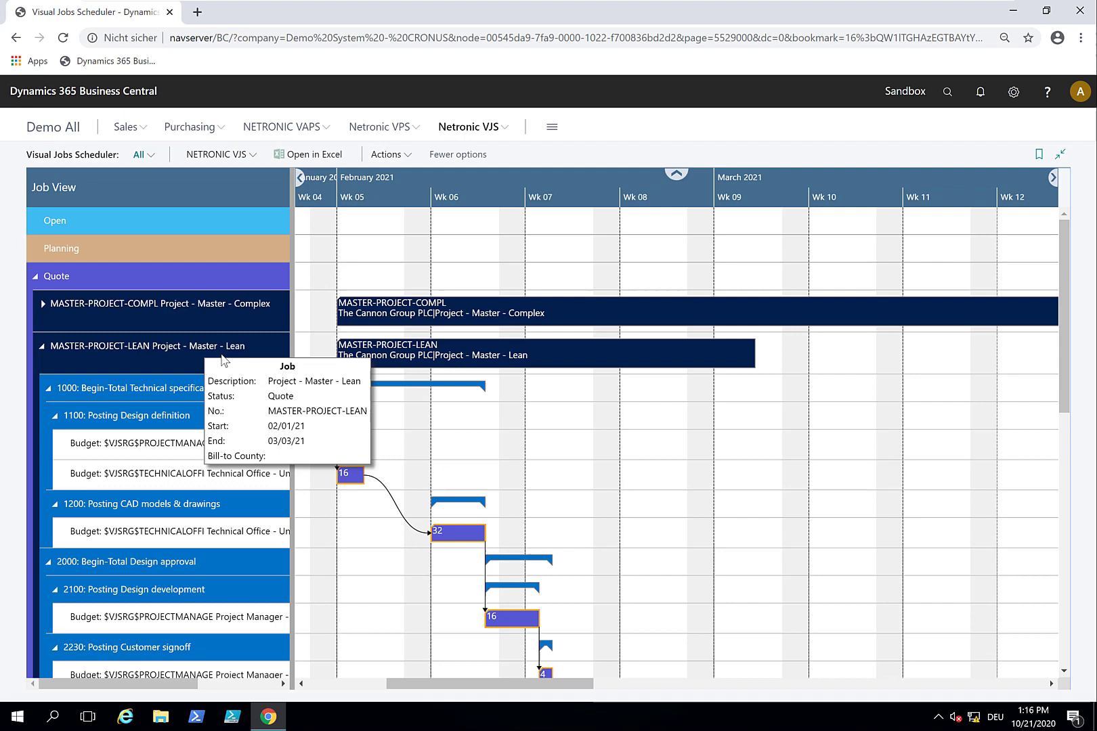
Step: Return to the home page and search 'jobs' to open the Jobs list
left_click(70, 129)
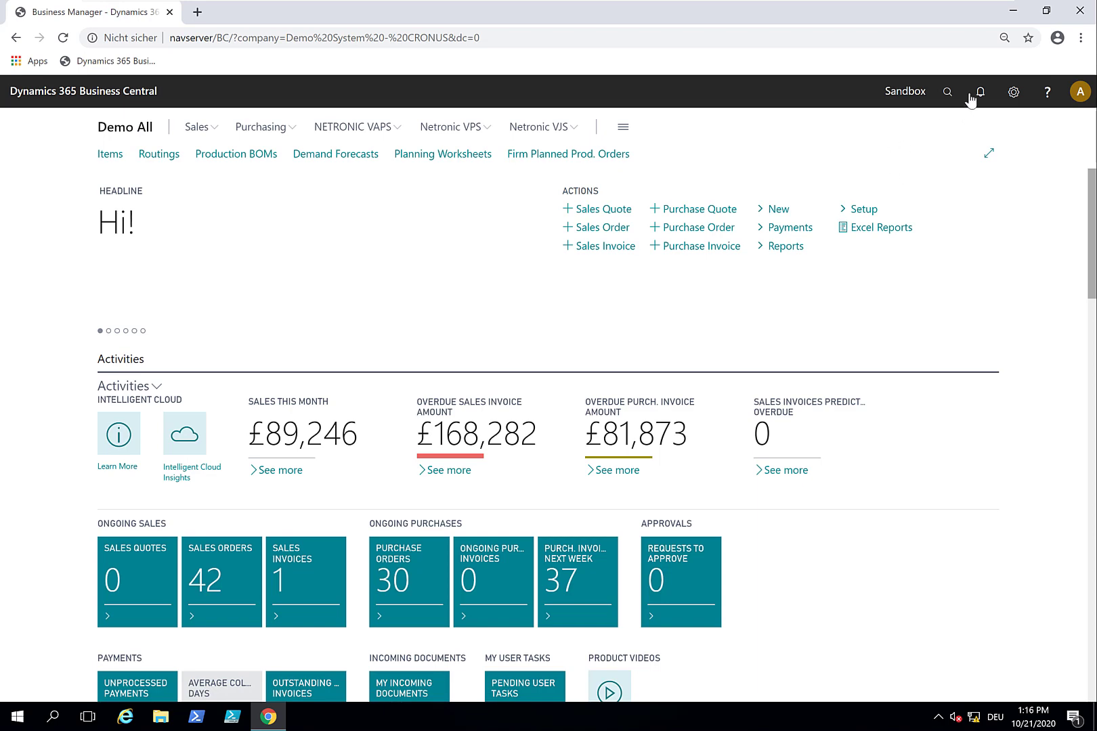
left_click(948, 101)
type("jobs")
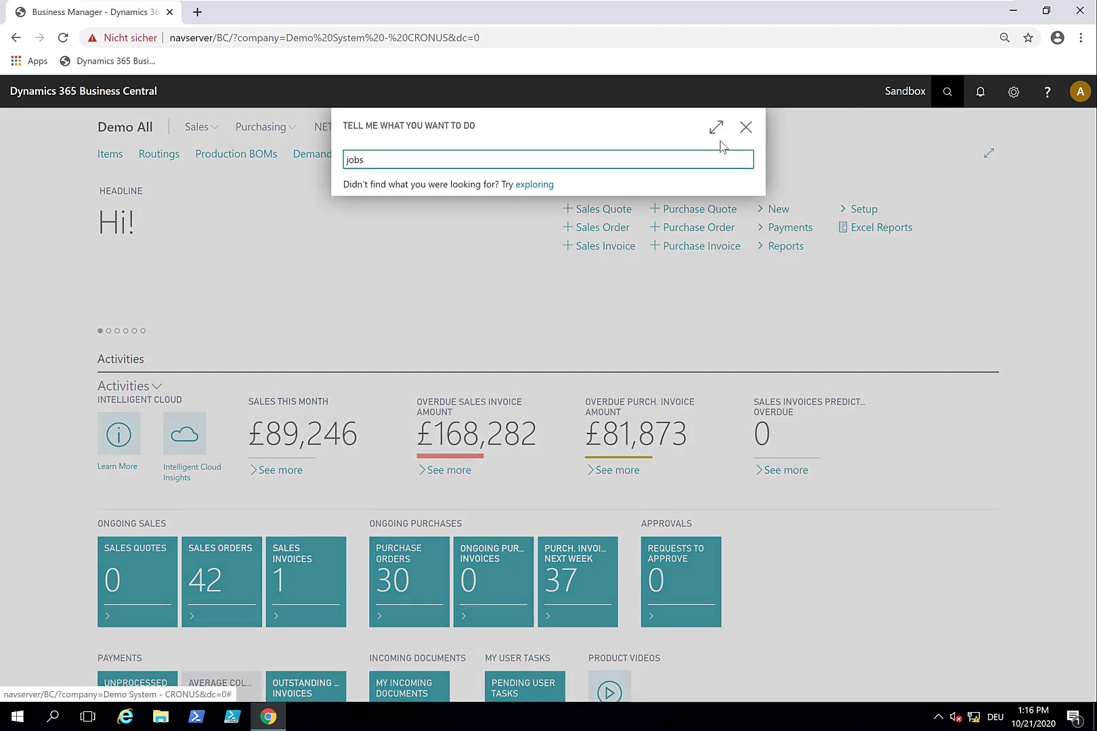
left_click(374, 216)
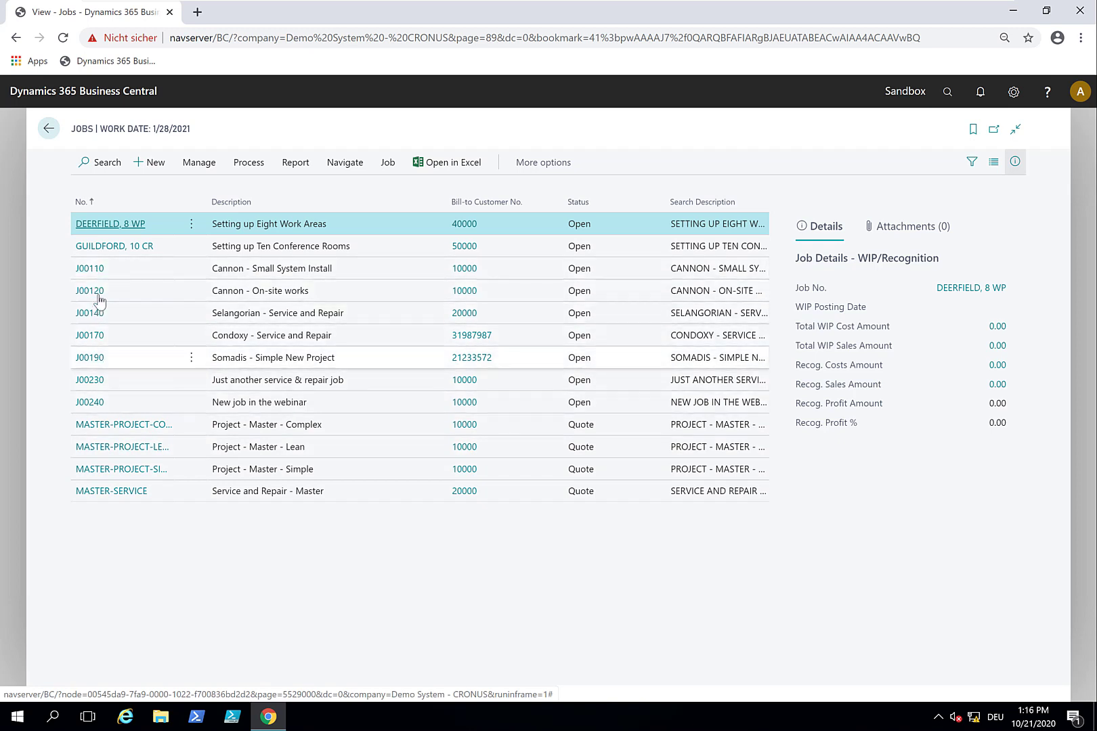
Step: Create a new job described as 'New job in intor video'
left_click(157, 164)
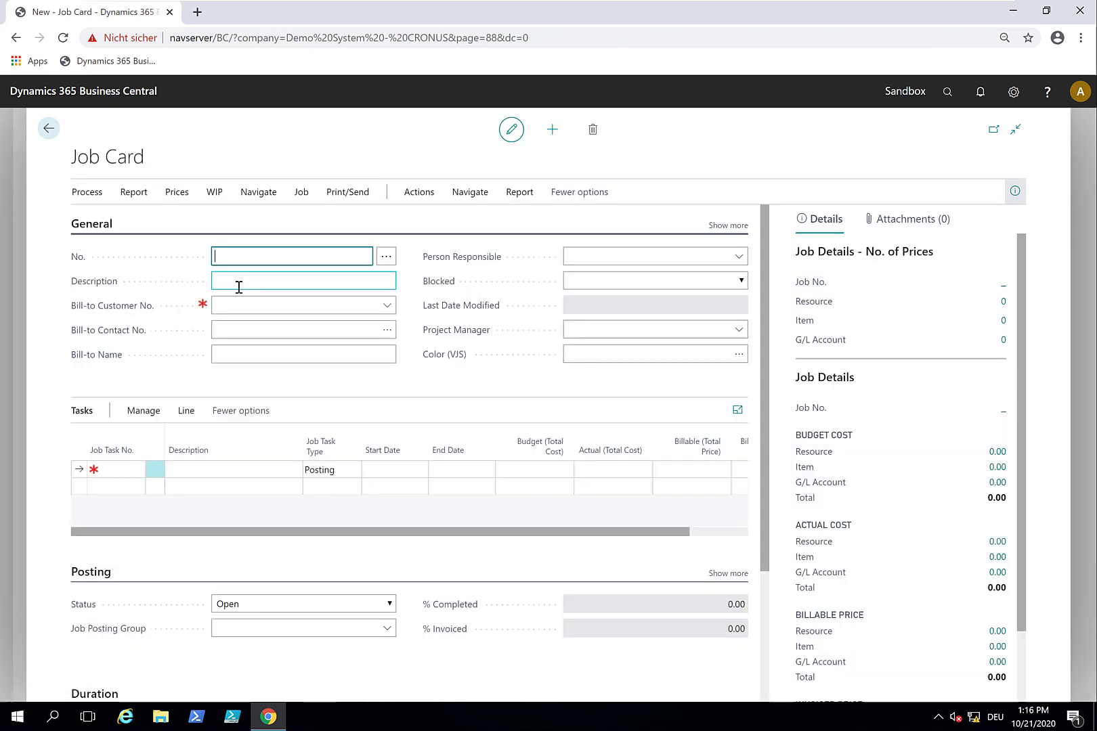
left_click(238, 287)
type("New")
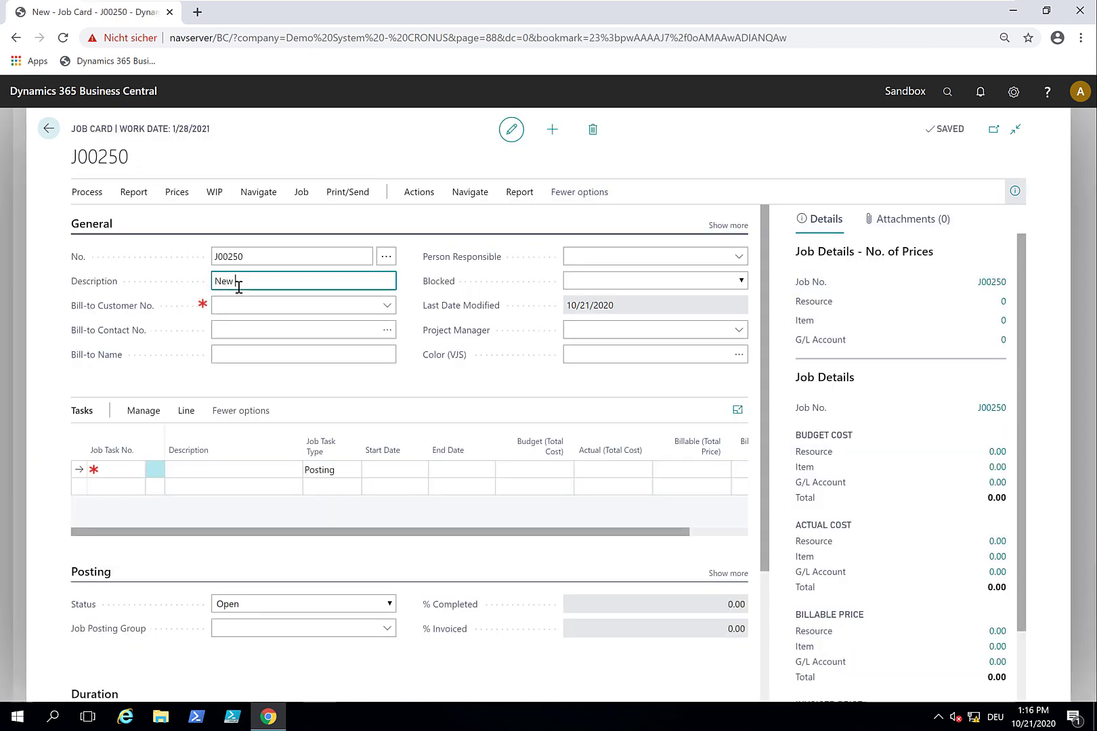
type(" job in intor viewo")
key("BackSpace")
type("deo")
Step: Set bill-to customer 10000 and bring up the job's Copy Job Tasks options
left_click(298, 308)
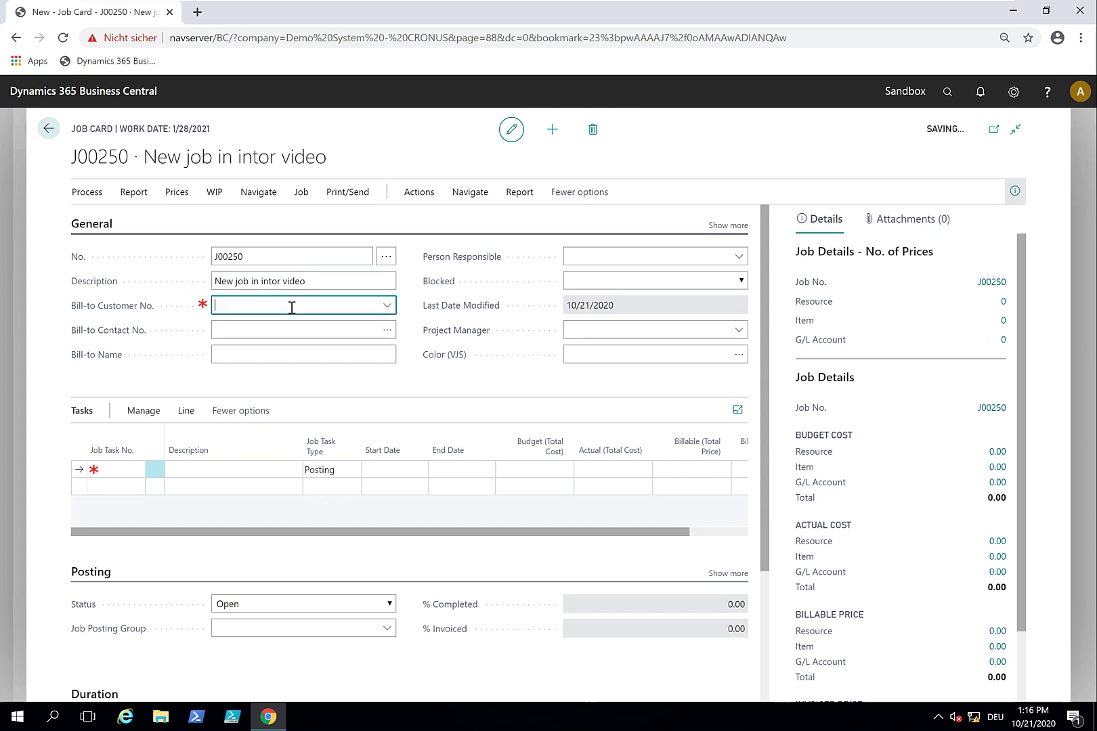
type("10000")
key("Tab")
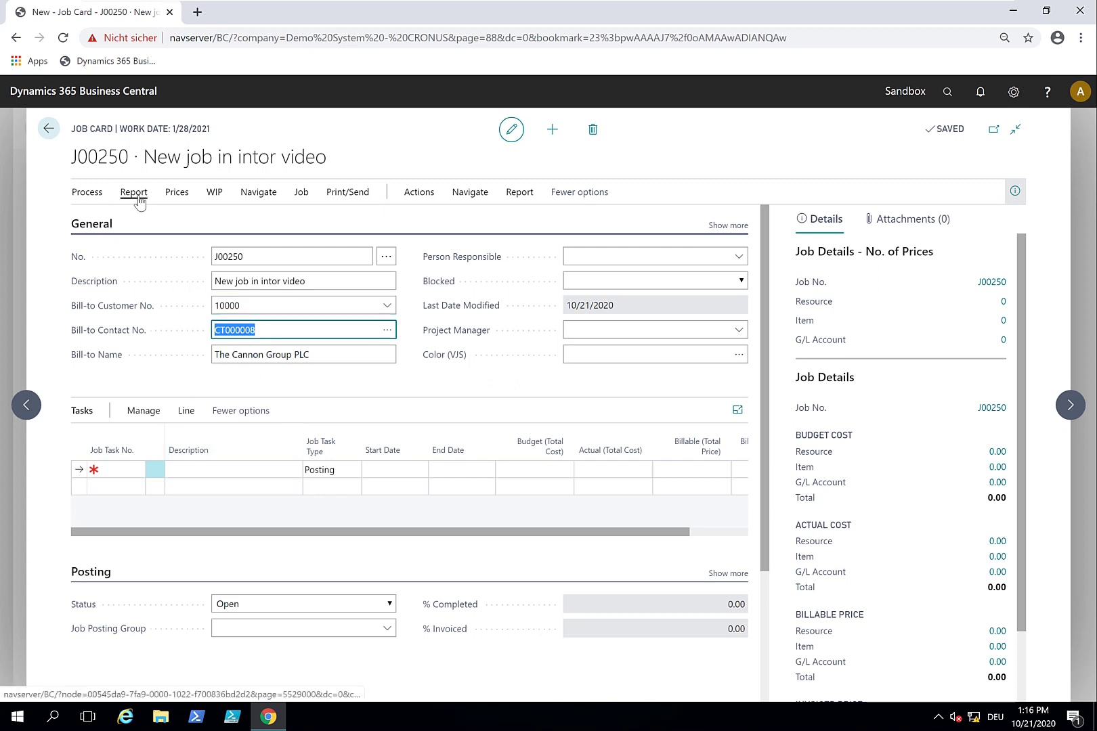
left_click(412, 197)
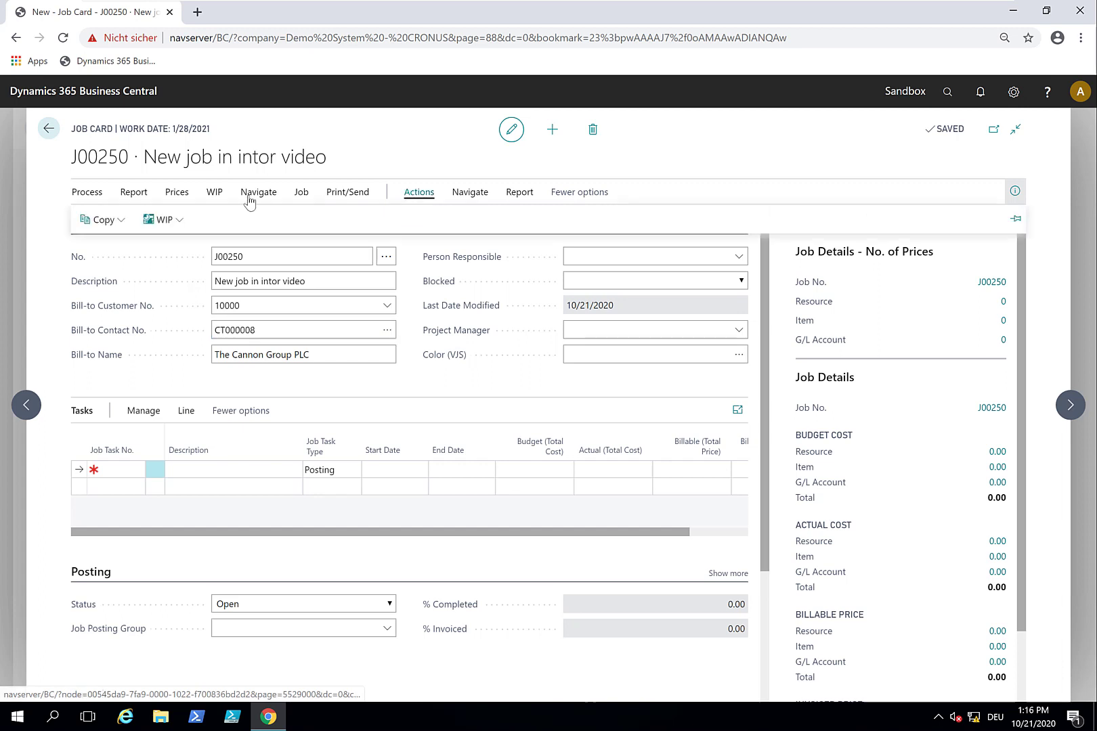
left_click(117, 224)
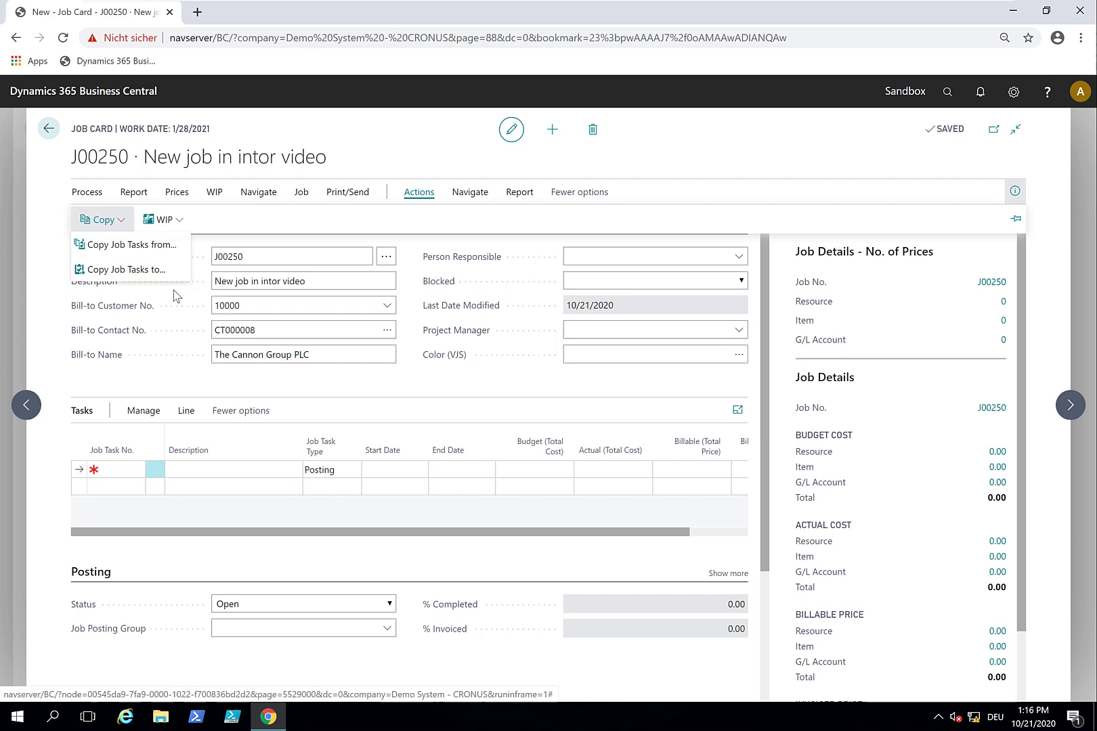
Step: Copy tasks 1000 to 6999 from MASTER-PROJECT-LEAN into J00250 with Copy Quantity on
left_click(173, 247)
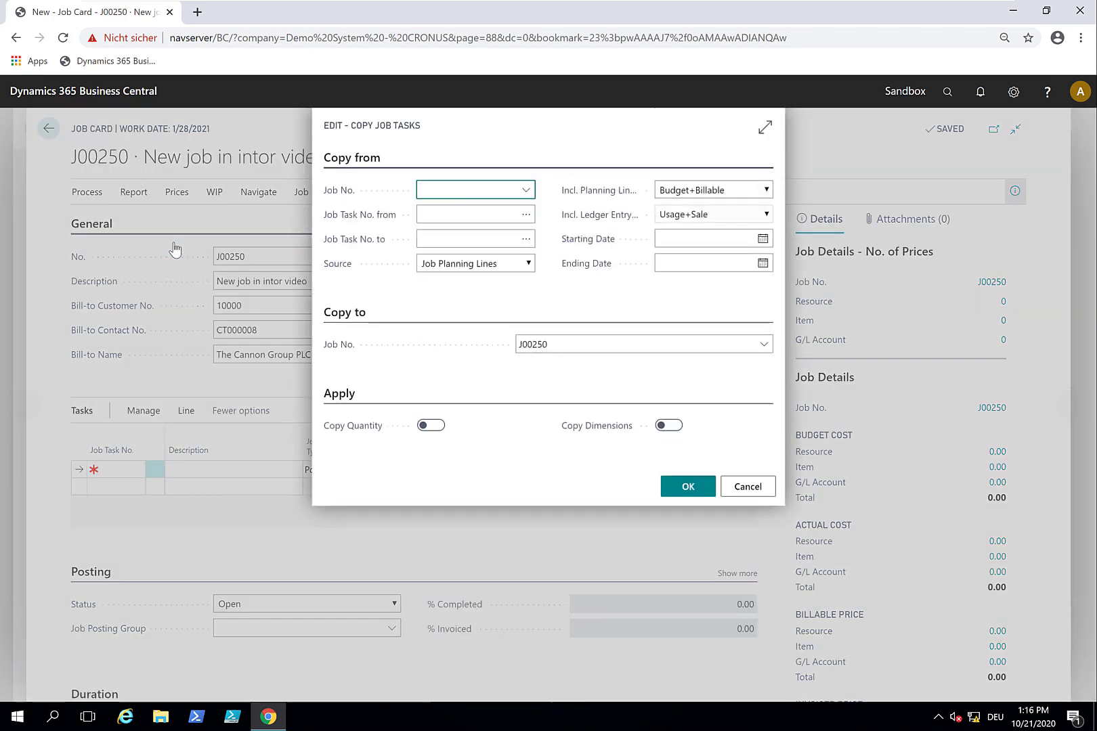
left_click(526, 190)
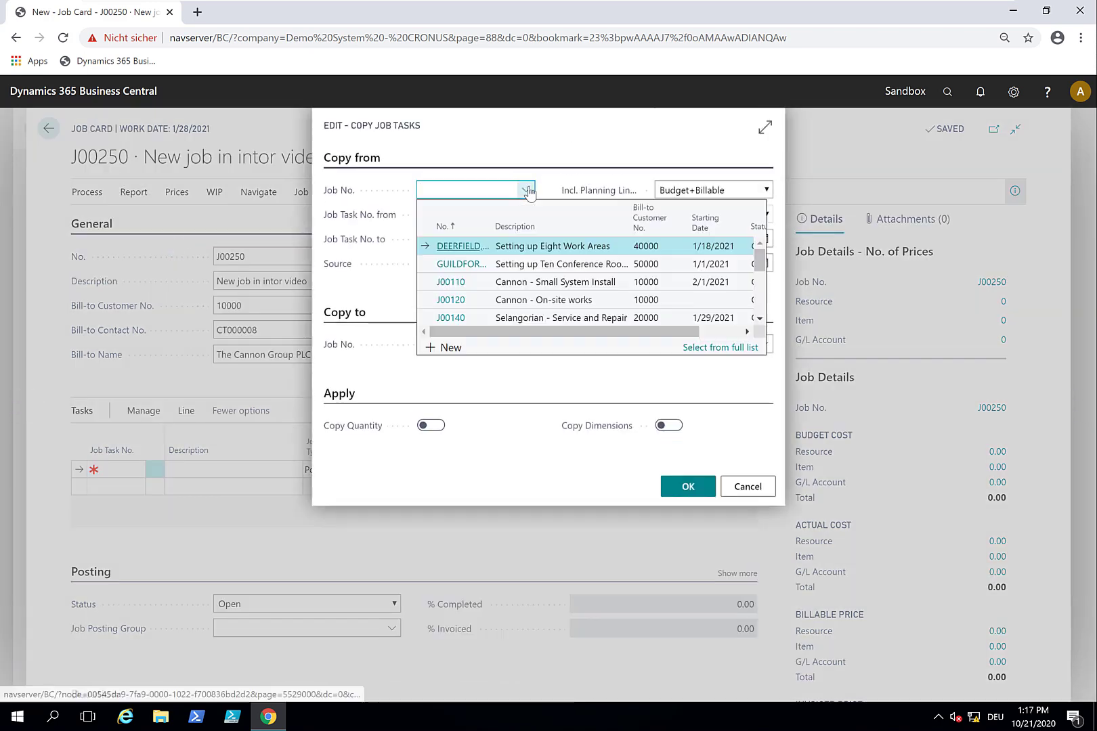
scroll(589, 264, "down", 5)
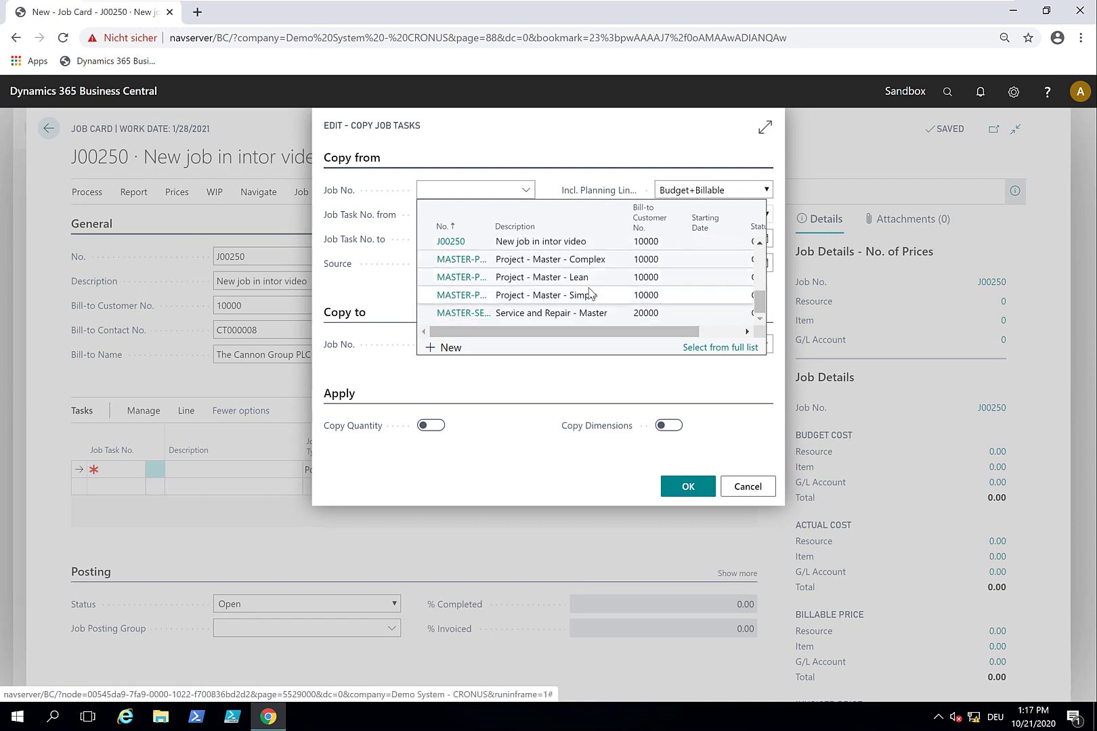
left_click(459, 277)
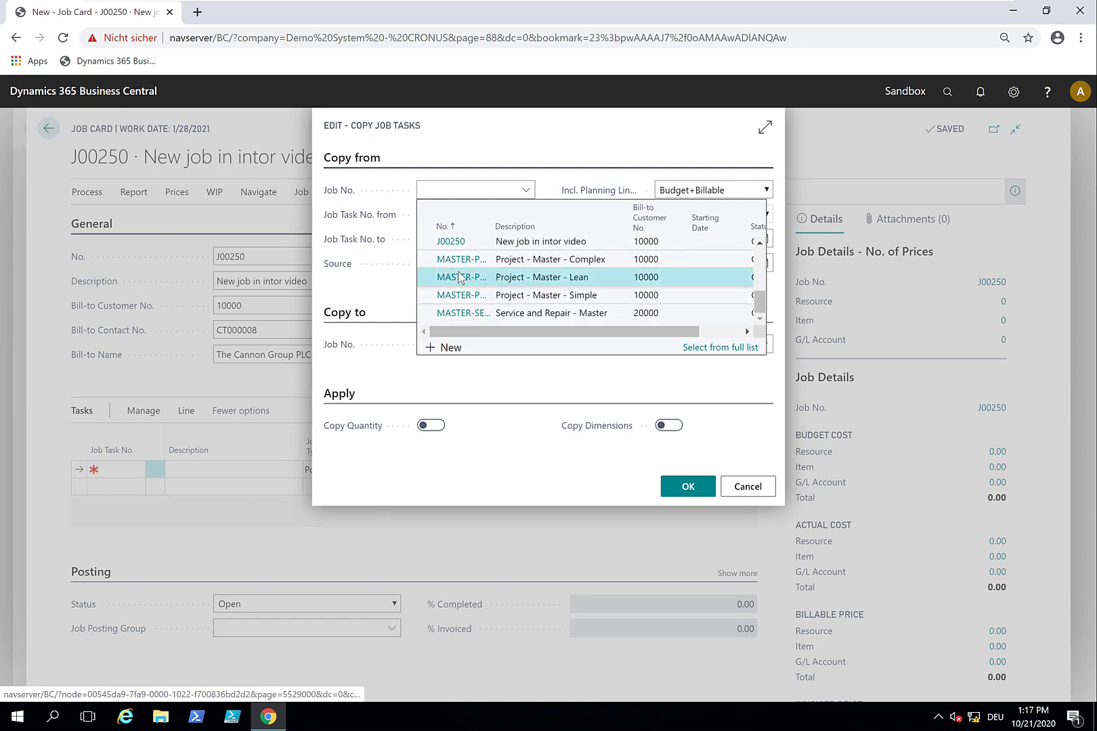
left_click(505, 238)
left_click(524, 216)
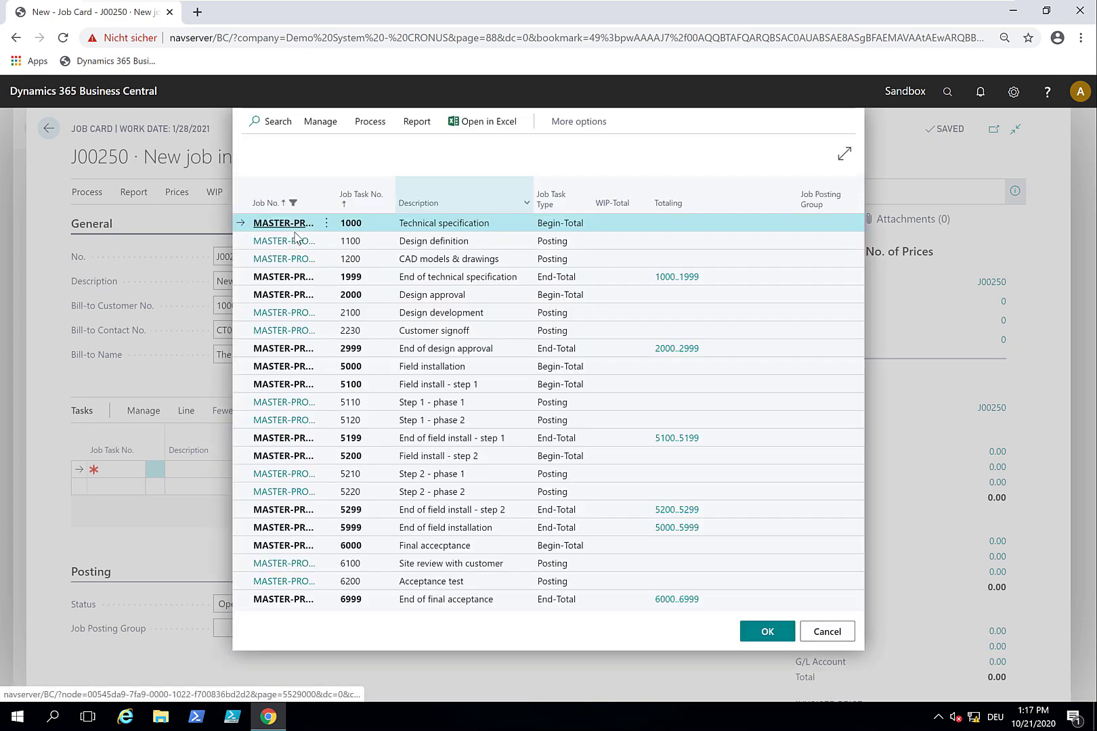
left_click(290, 229)
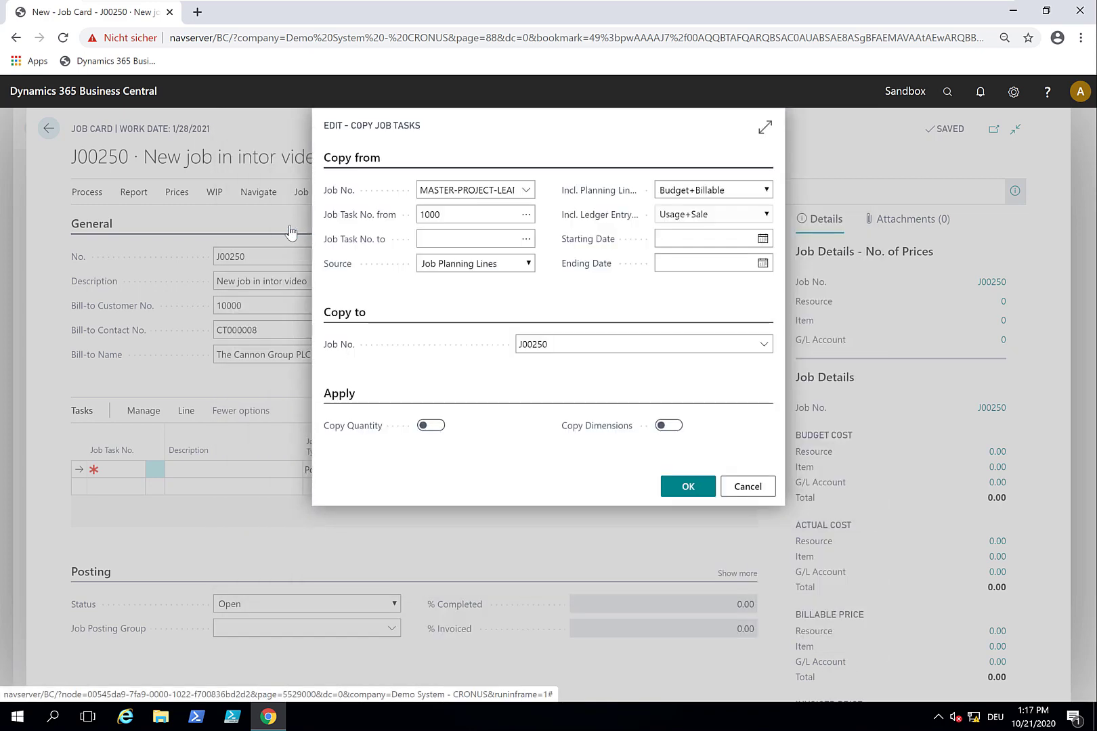
left_click(526, 239)
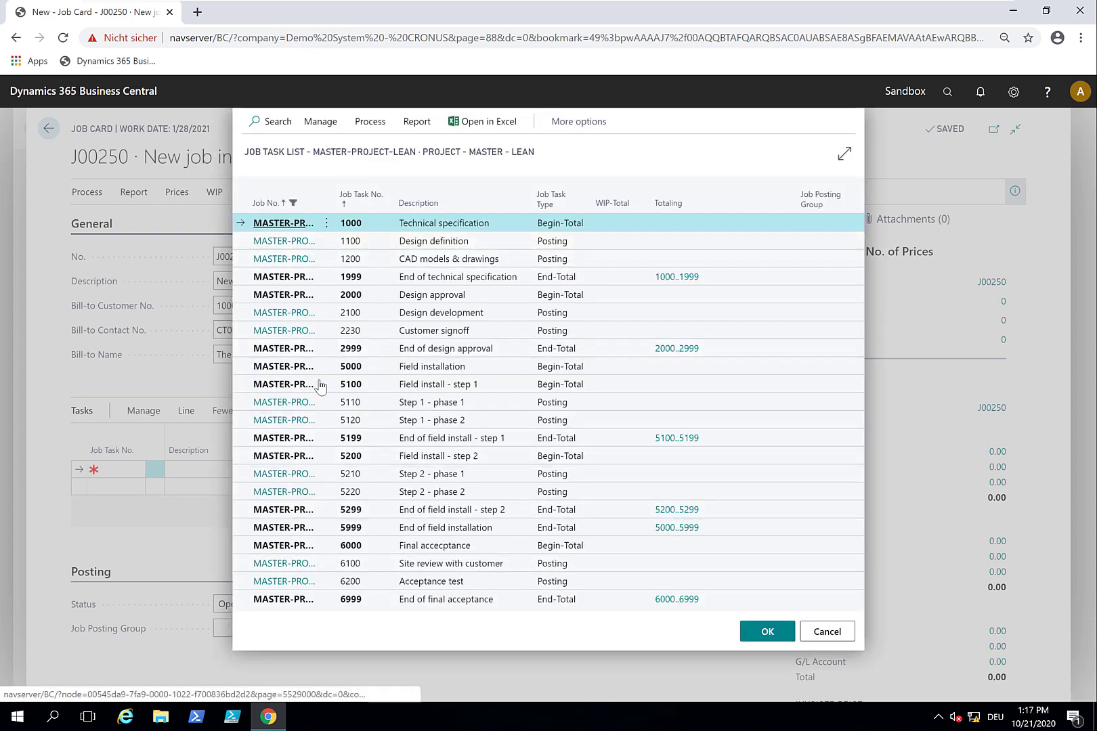
left_click(279, 601)
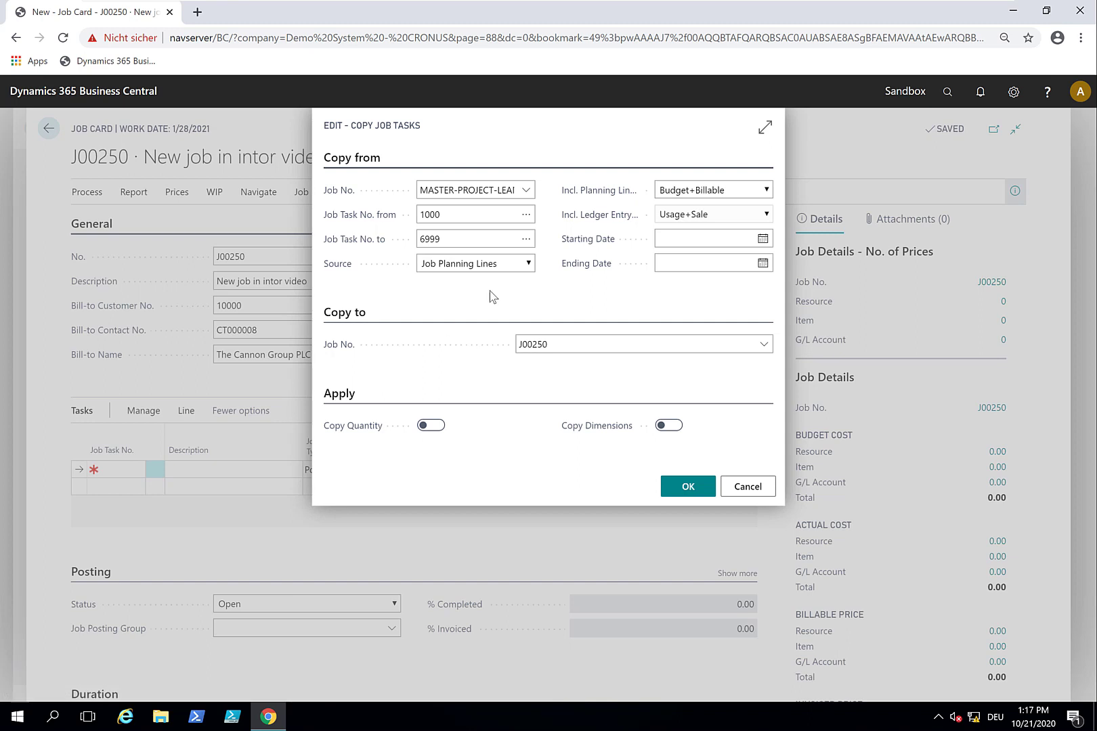
left_click(437, 430)
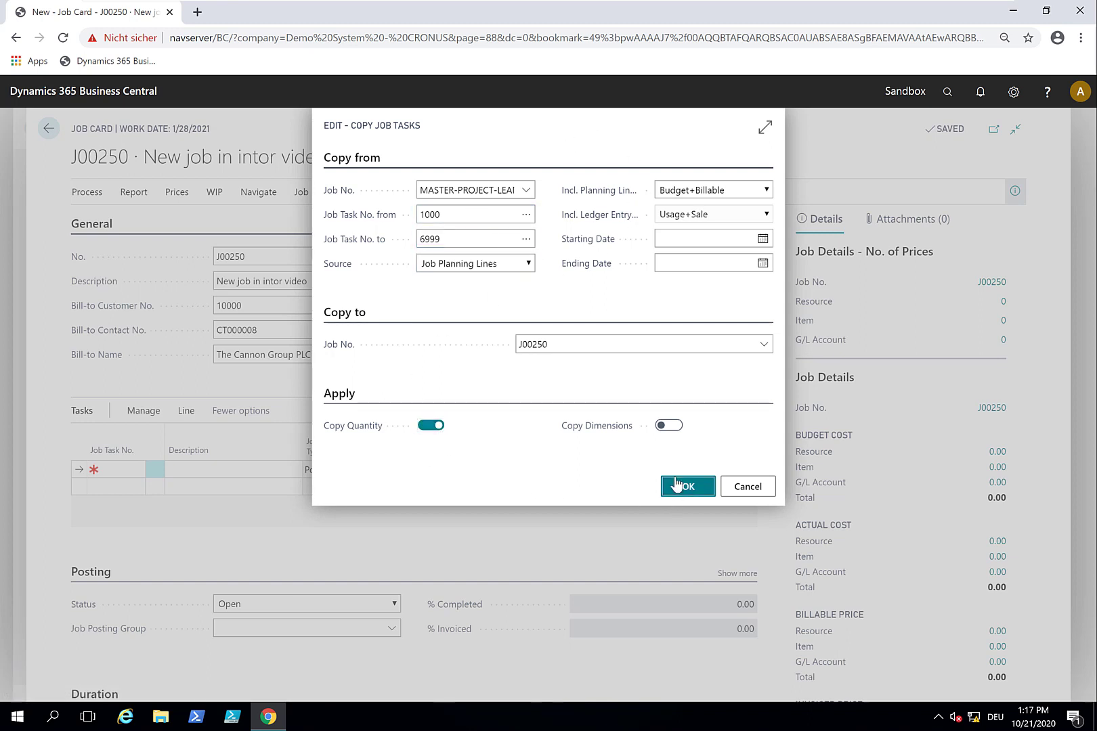
left_click(677, 485)
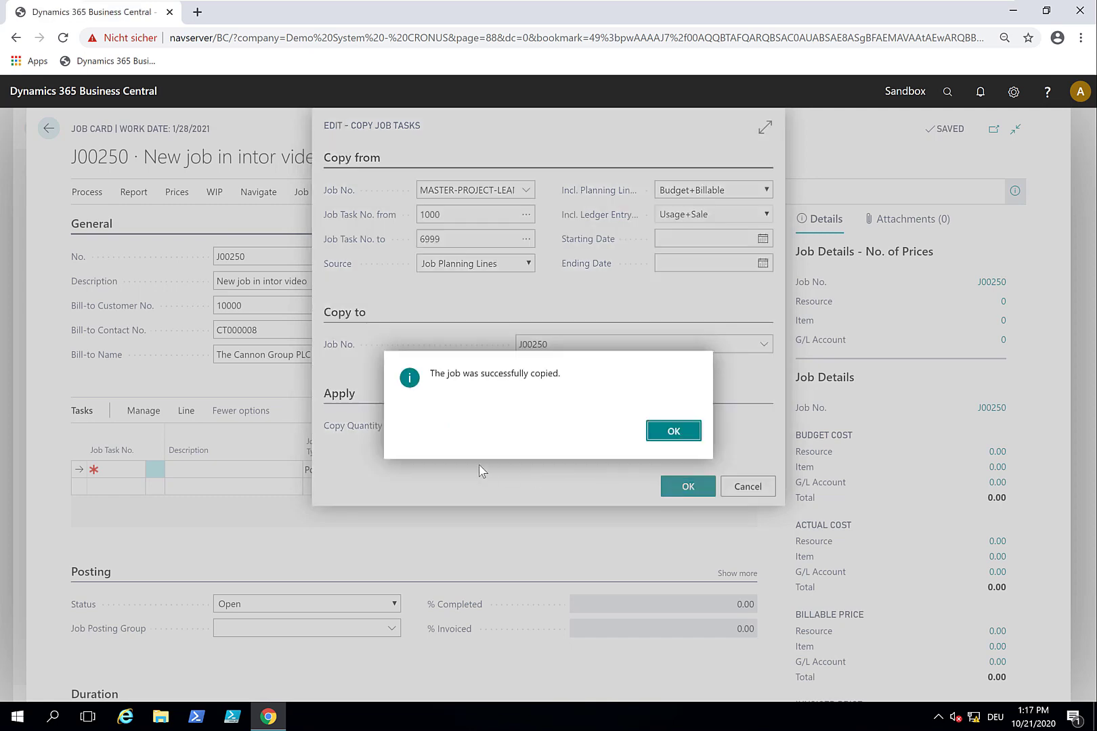
Step: Dismiss the copy message, fix the description to 'New job in intro video', and go back
left_click(663, 432)
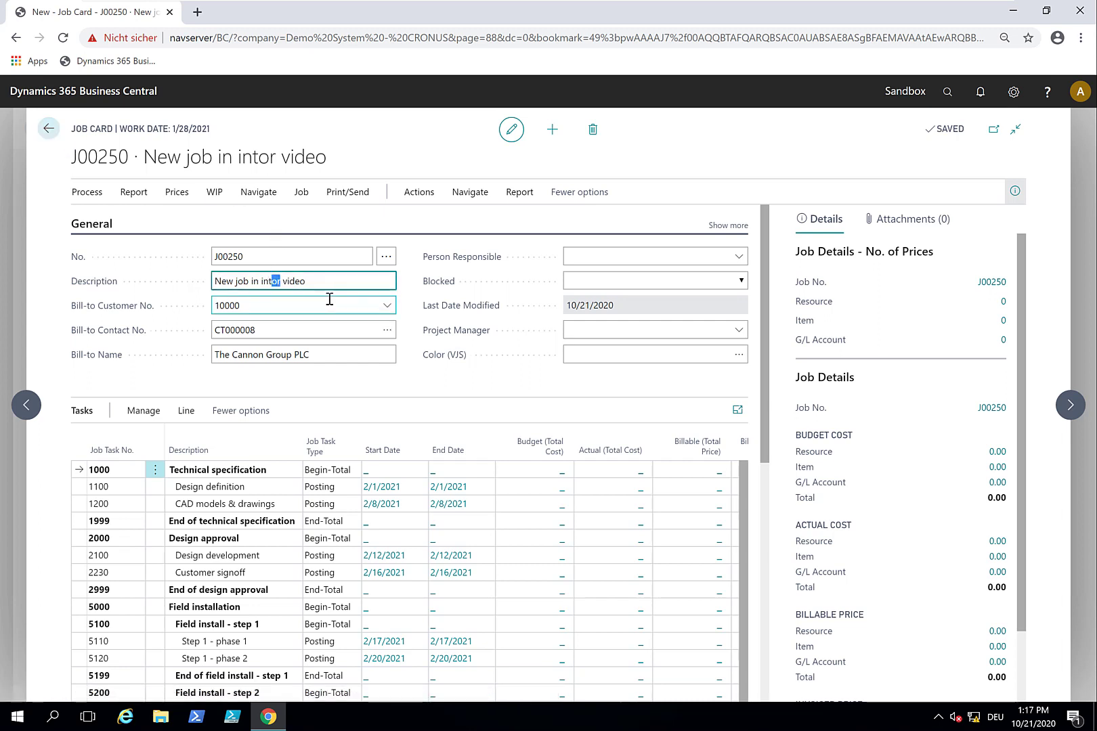
type("r")
left_click(47, 133)
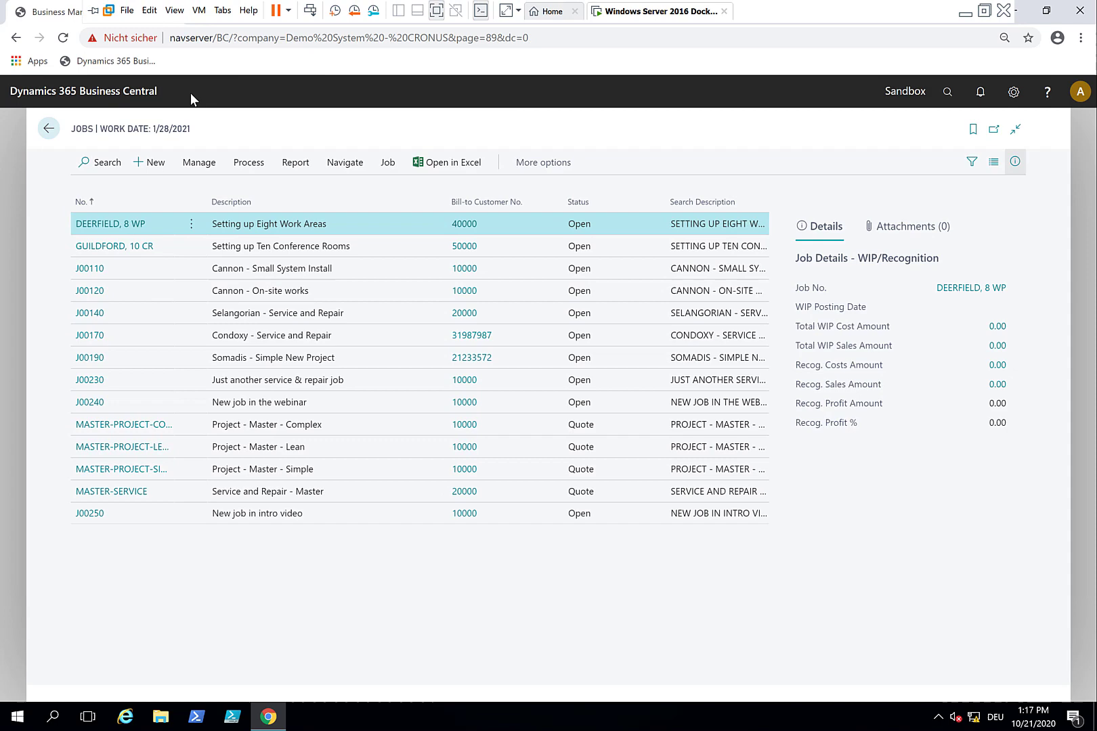
Step: Open the Visual Jobs Scheduler from the home page with the Show Projects filter
left_click(46, 128)
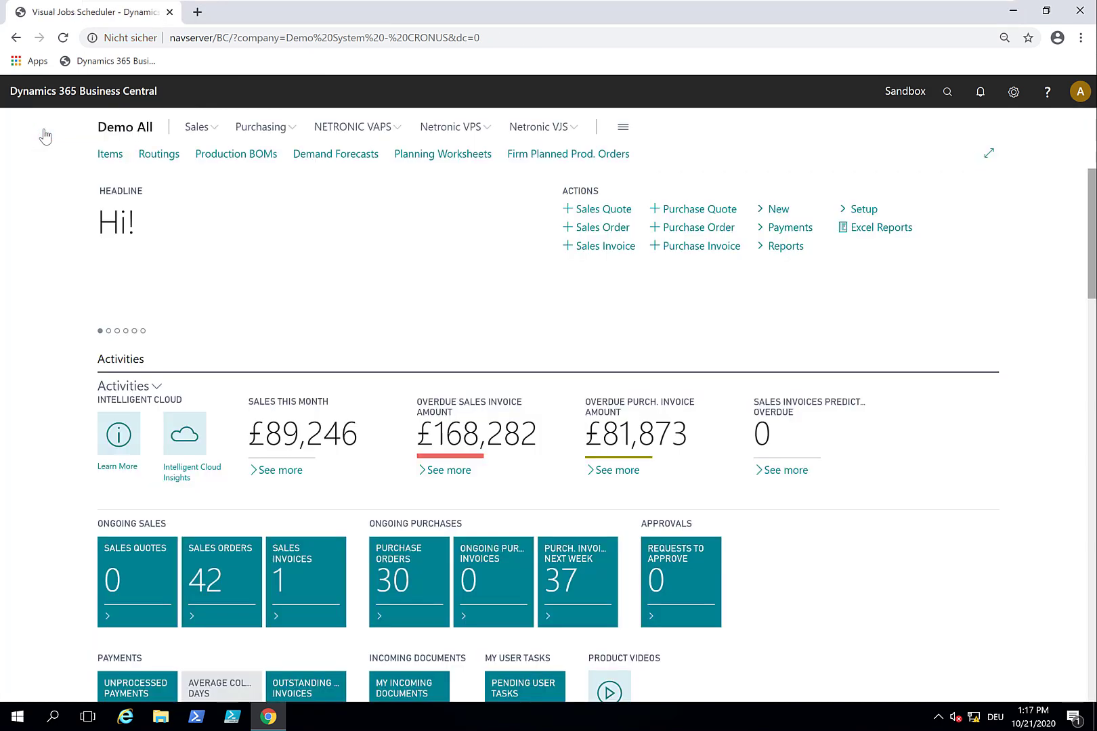
left_click(555, 132)
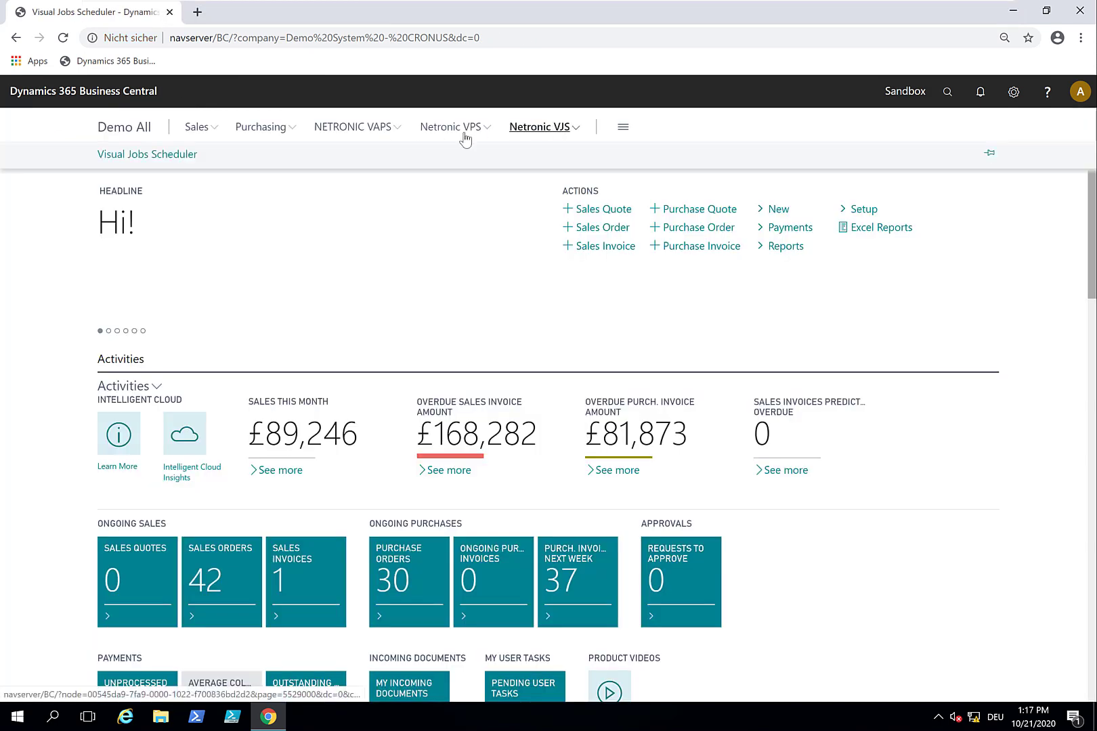
left_click(119, 155)
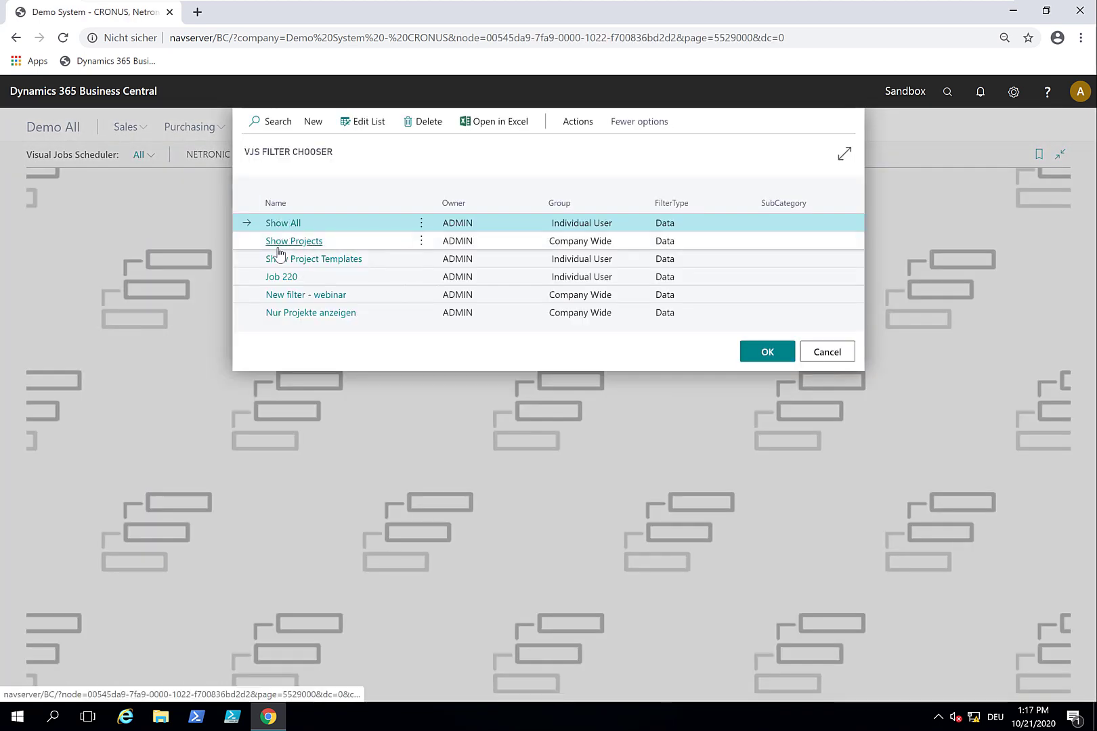
left_click(290, 242)
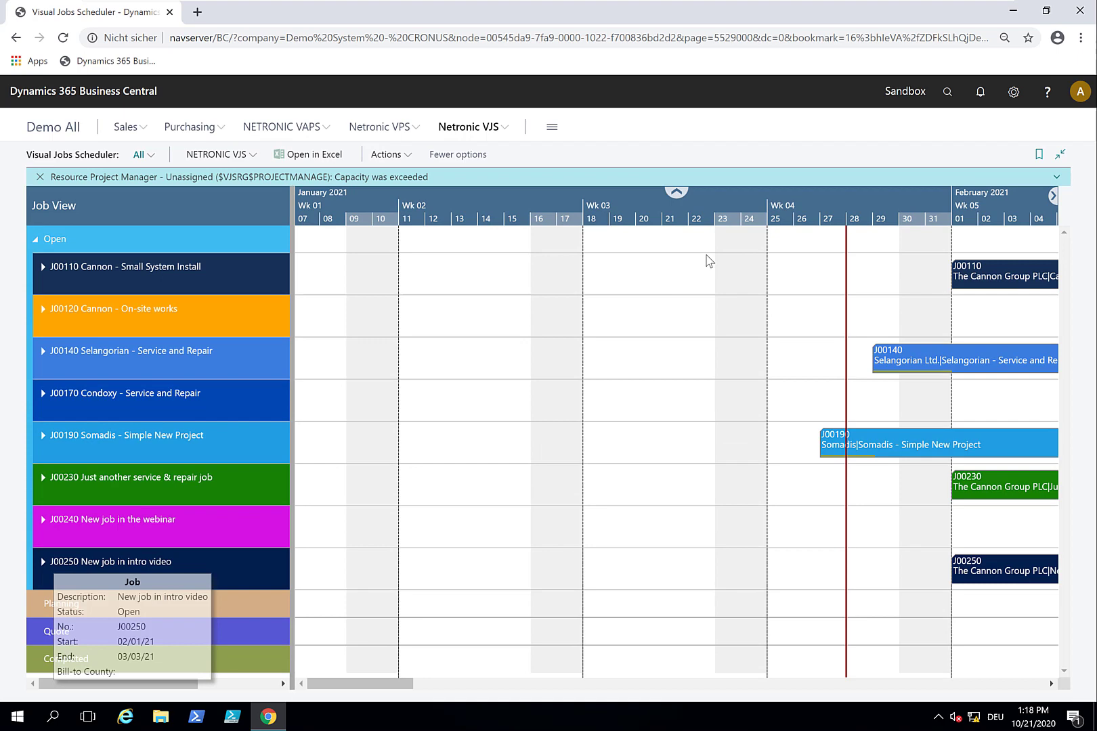
scroll(731, 204, "down", 4)
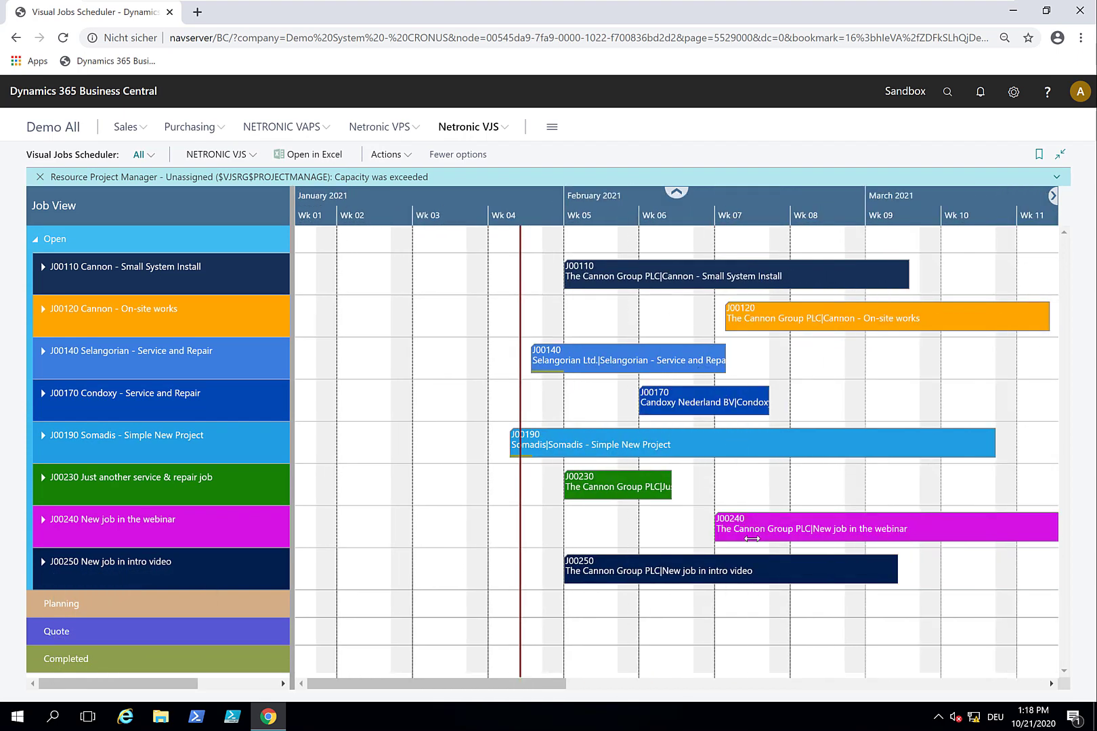
Step: Set J00250's Color (VJS) to red #FD0117 on its job card
double_click(134, 571)
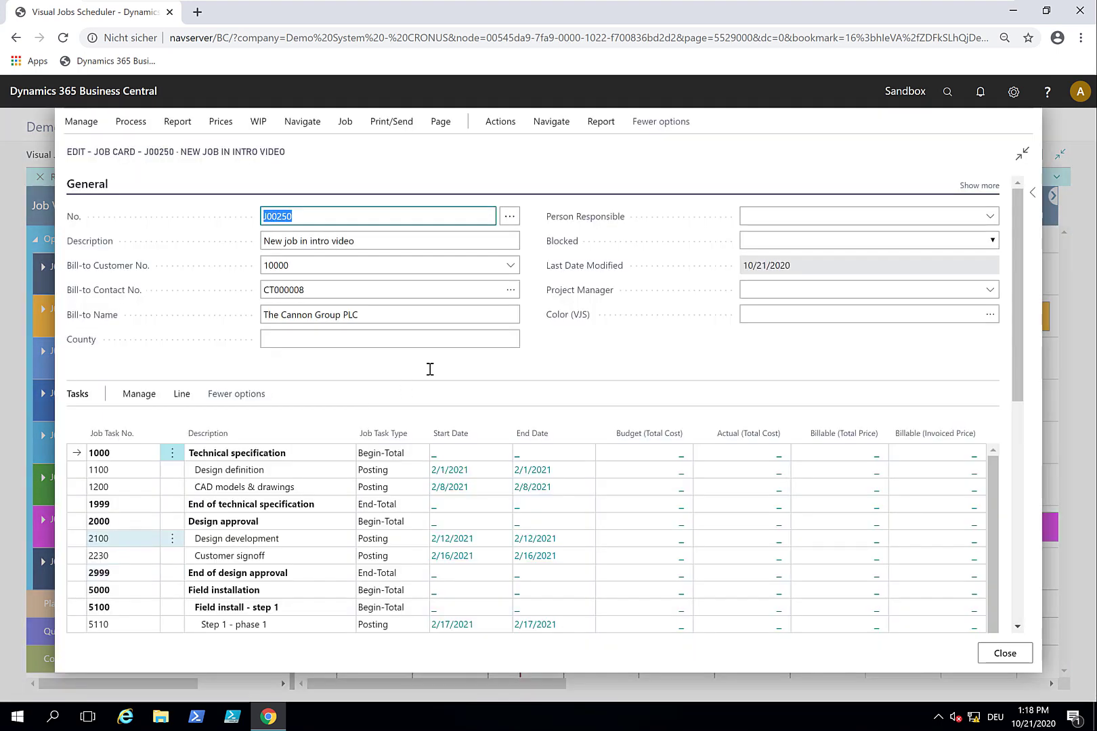
left_click(991, 316)
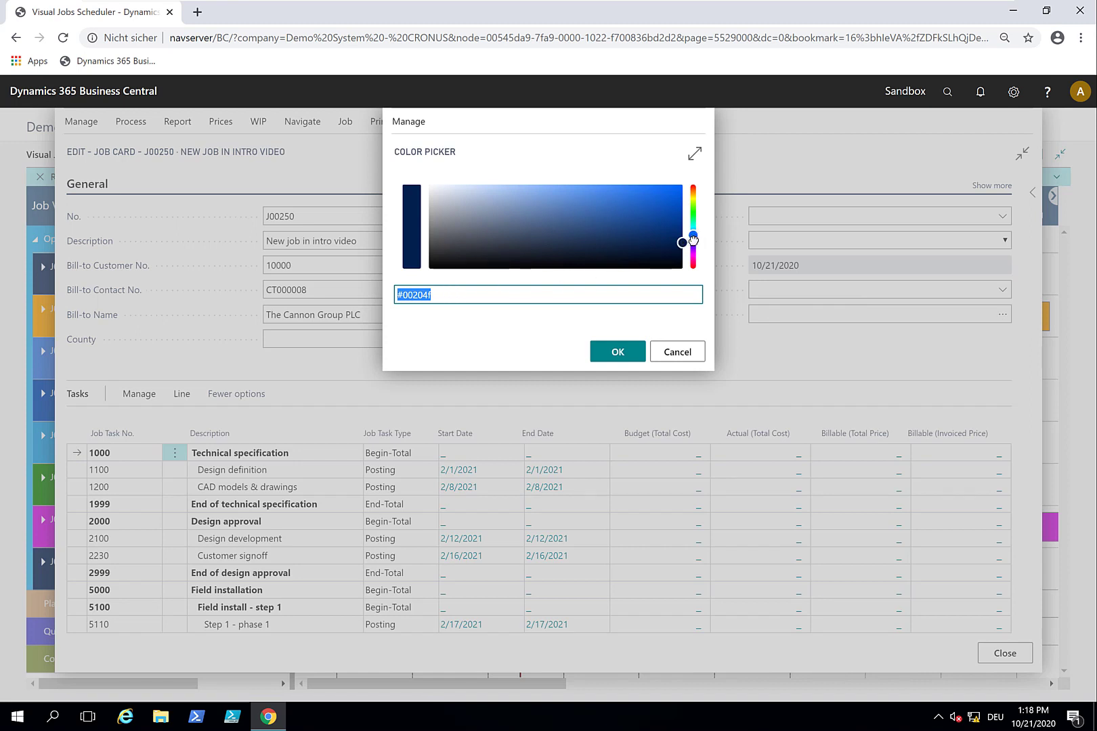
left_click_drag(693, 236, 681, 185)
left_click(609, 293)
left_click(618, 351)
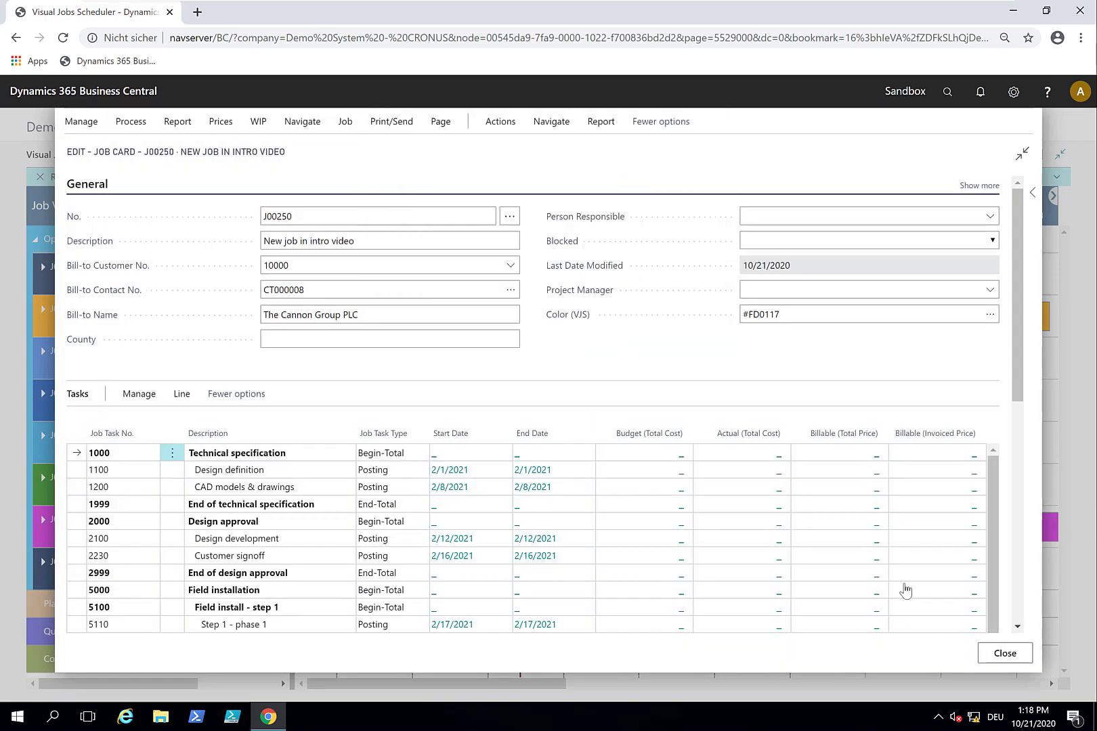
key("Escape")
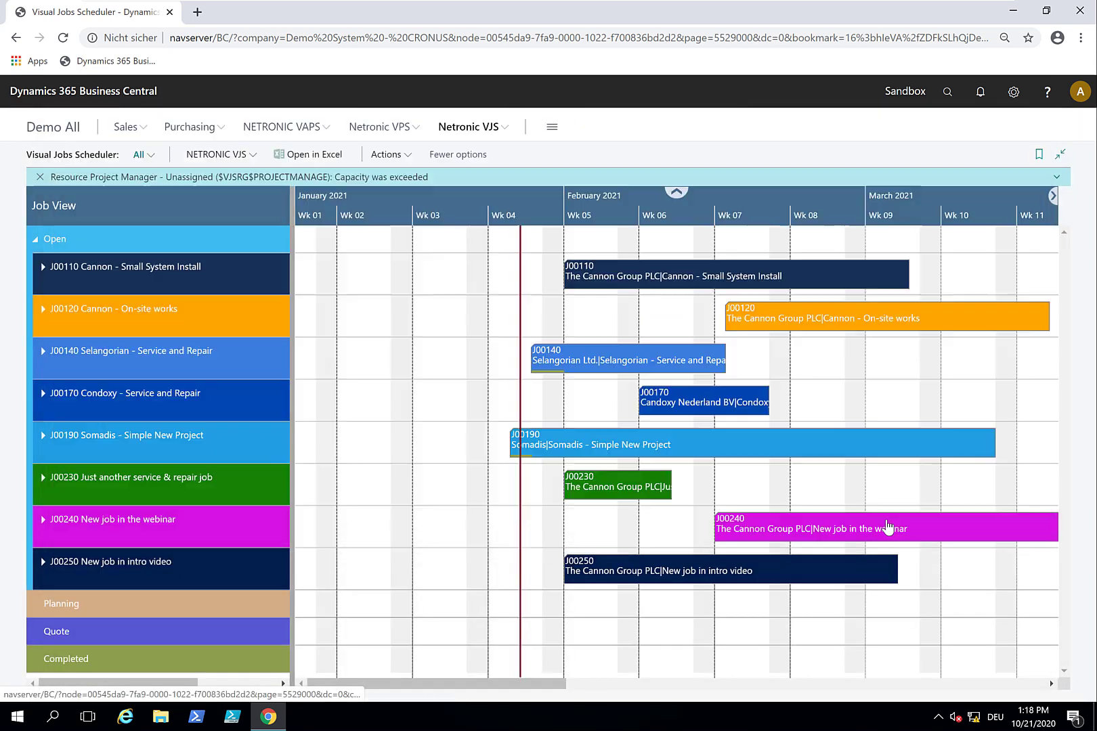
Step: Reload the schedule and expand all rows of the job tree
left_click(213, 154)
left_click(218, 191)
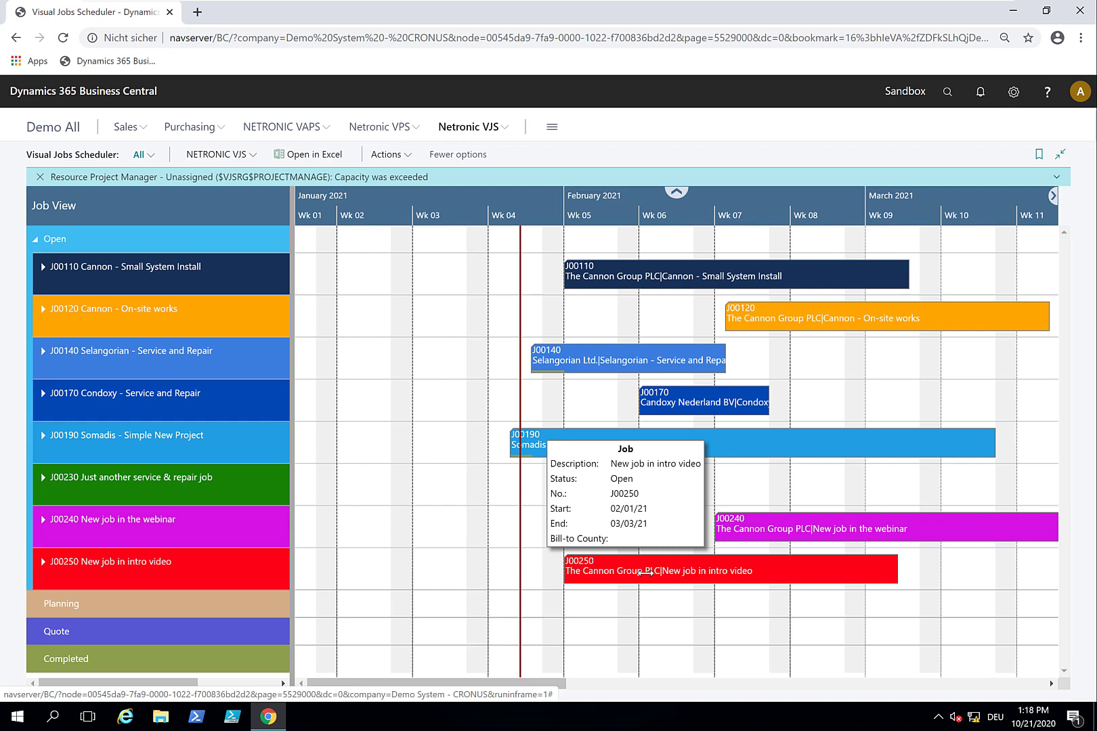
mouse_move(163, 561)
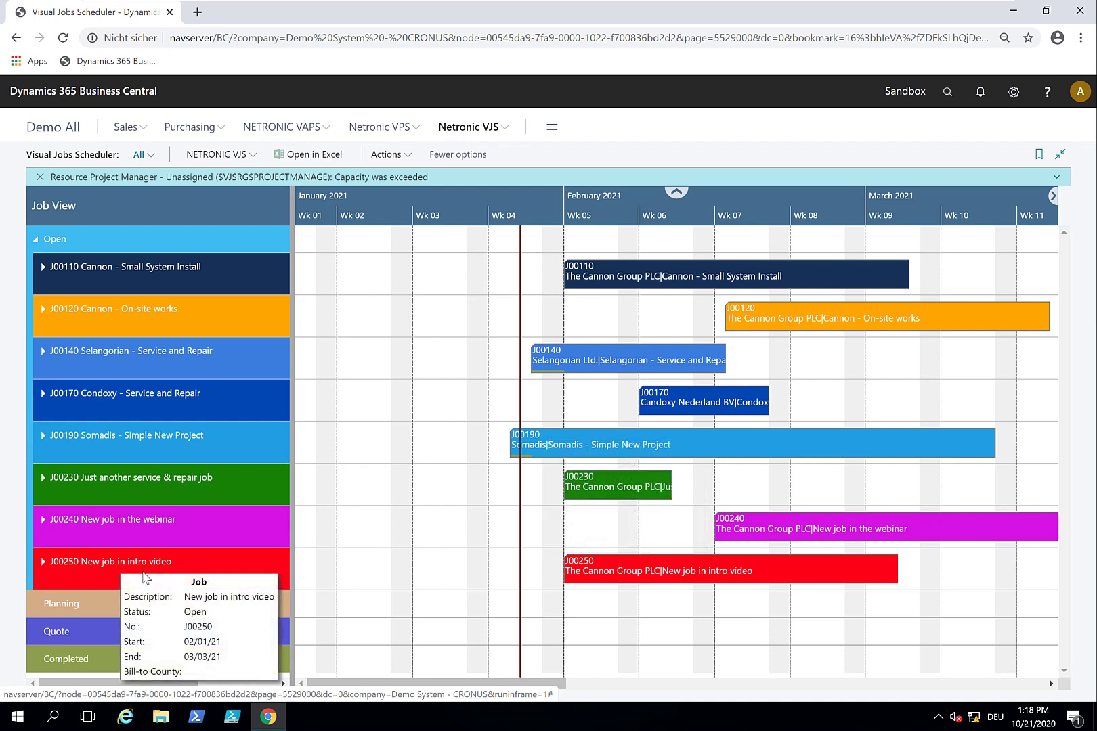
right_click(211, 575)
left_click(237, 593)
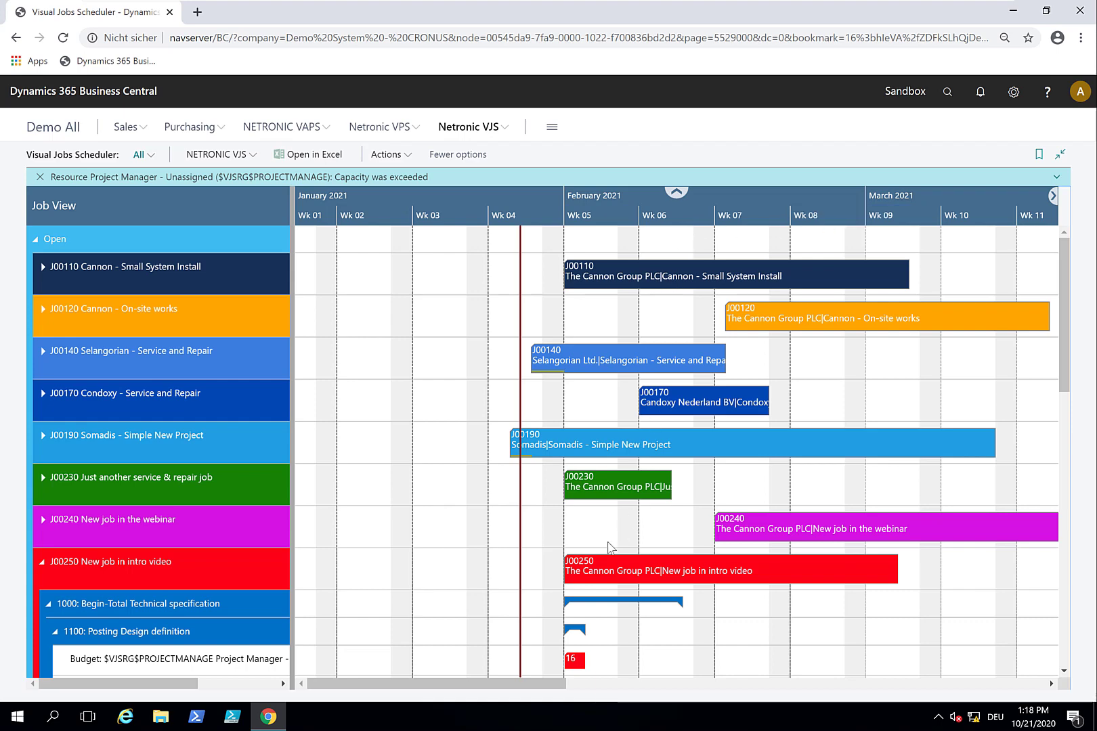
Step: Move job J00250 to start on 20/02/2021 and pan to February–April 2021
left_click_drag(1064, 309, 1061, 383)
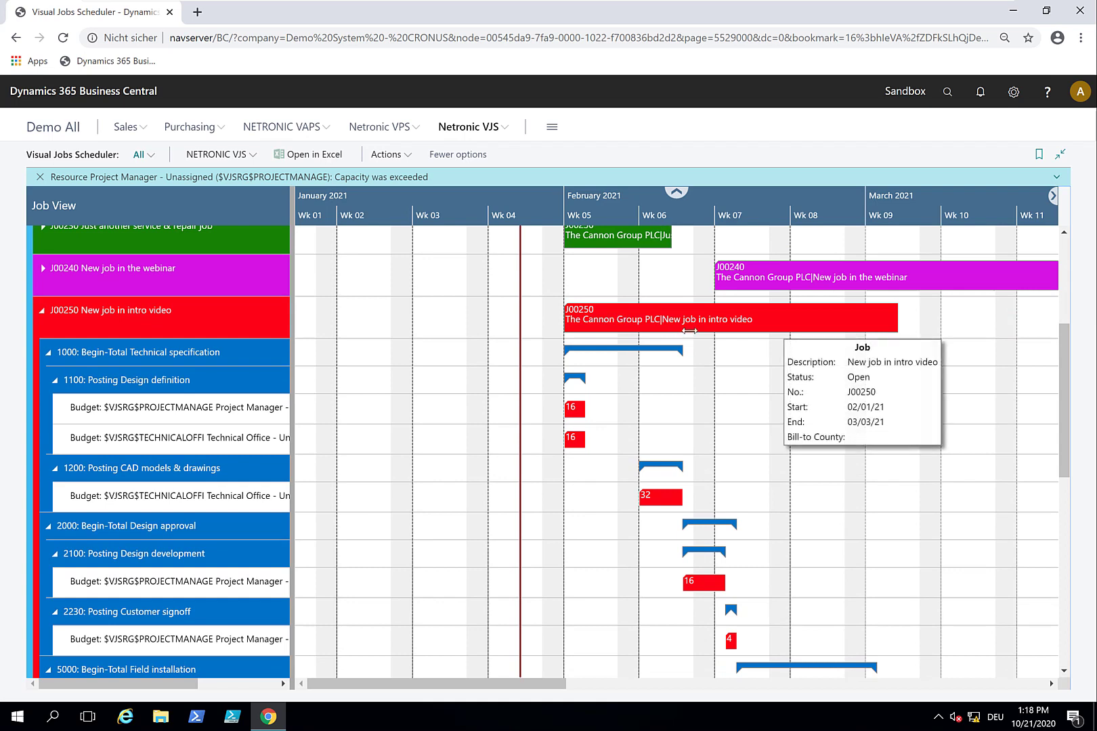
left_click_drag(633, 320, 841, 331)
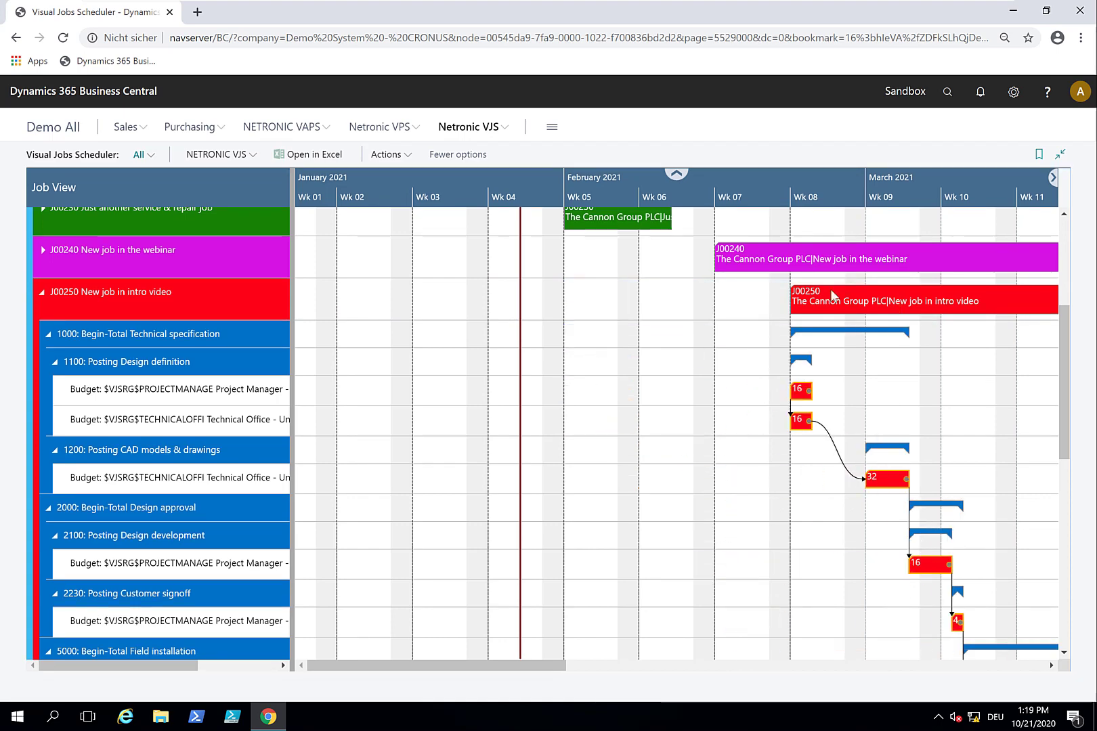
scroll(813, 185, "down", 1)
left_click_drag(813, 185, 617, 185)
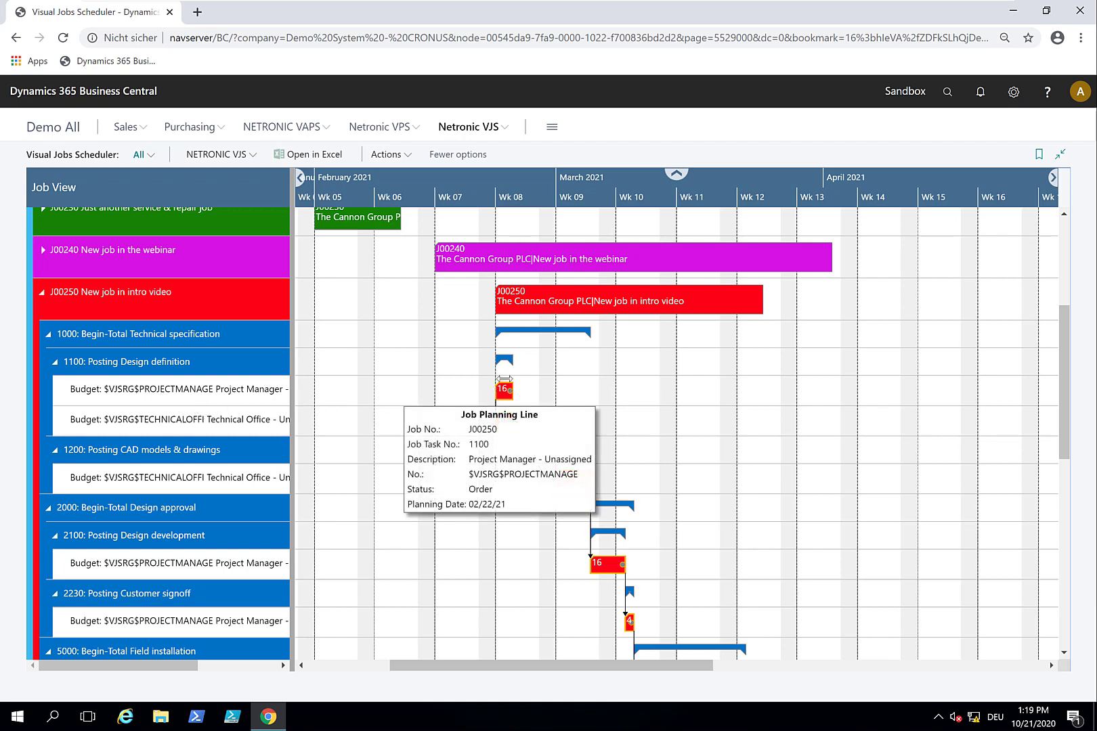
Step: Change task 1100's Project Manager planning line to 32 hours
scroll(502, 195, "up", 2)
scroll(503, 194, "up", 2)
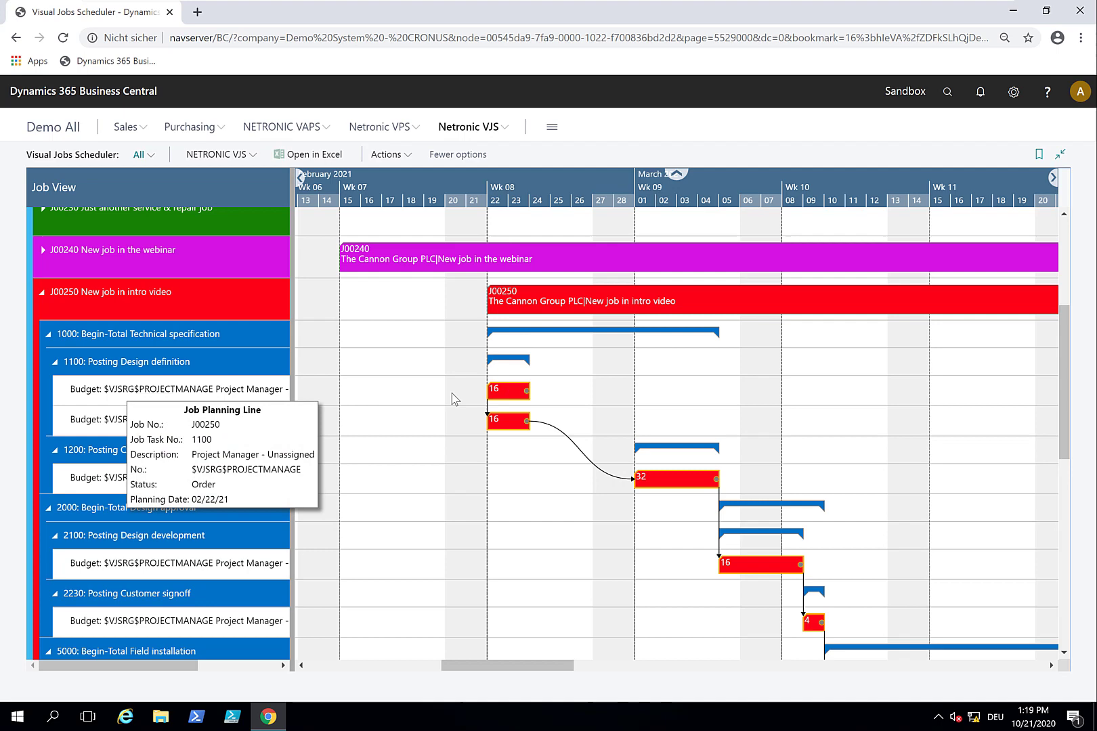
right_click(504, 390)
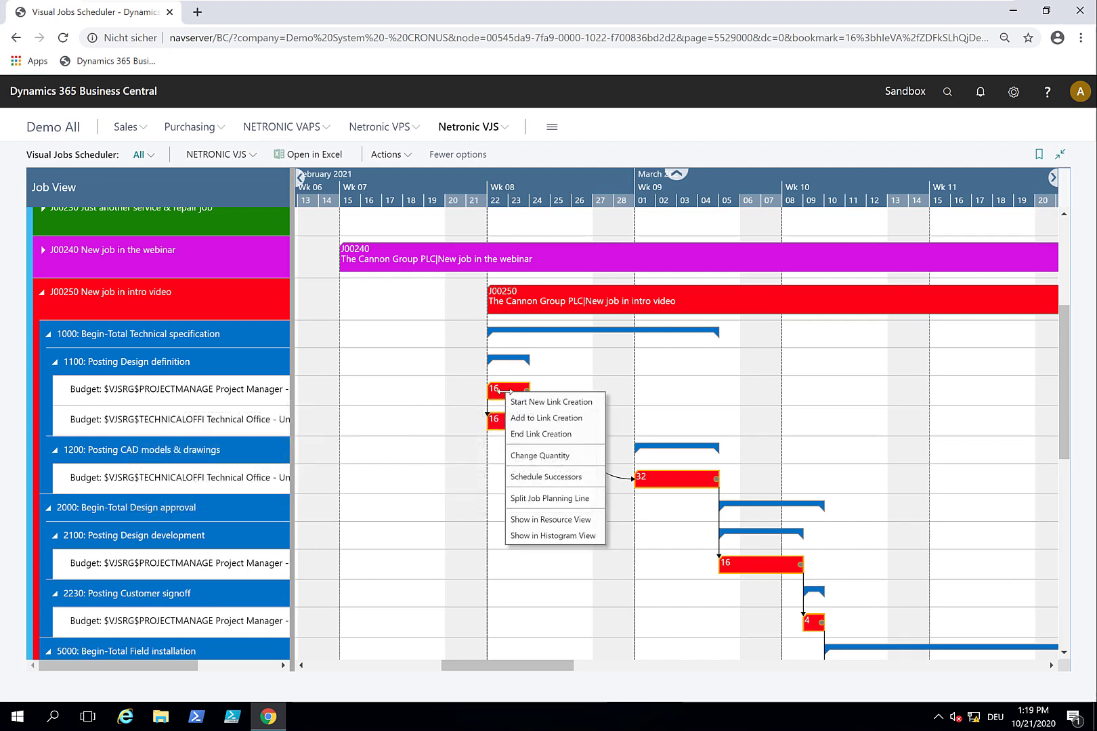
left_click(551, 461)
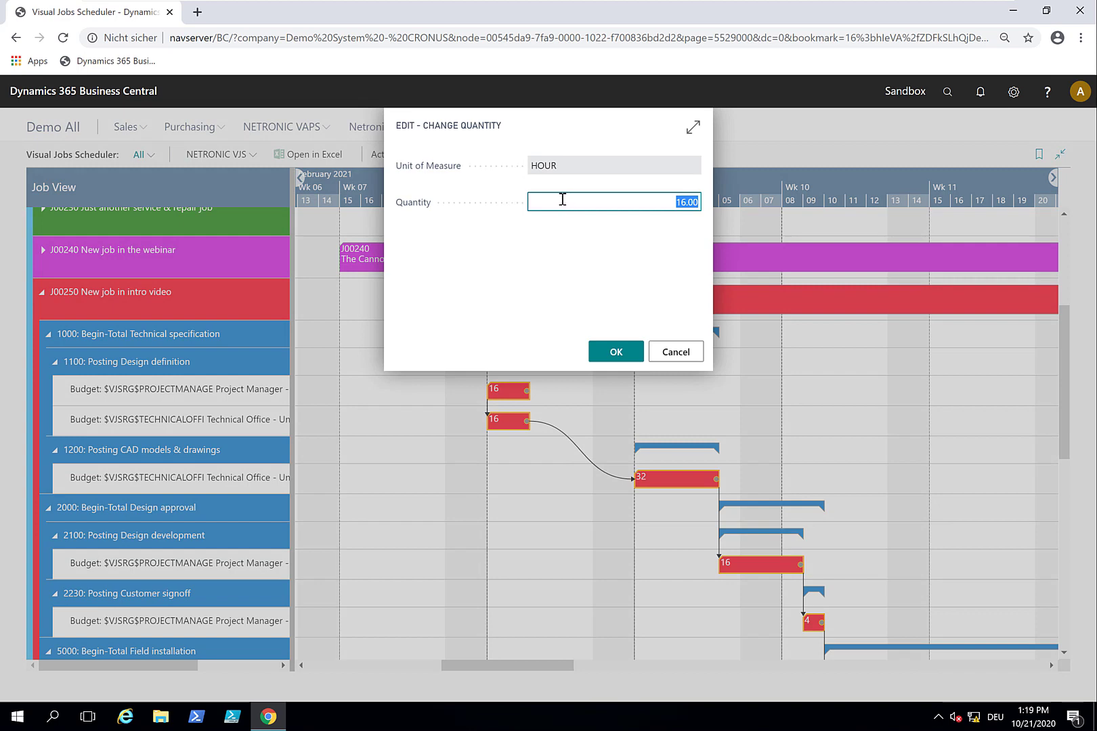
type("32")
left_click(622, 365)
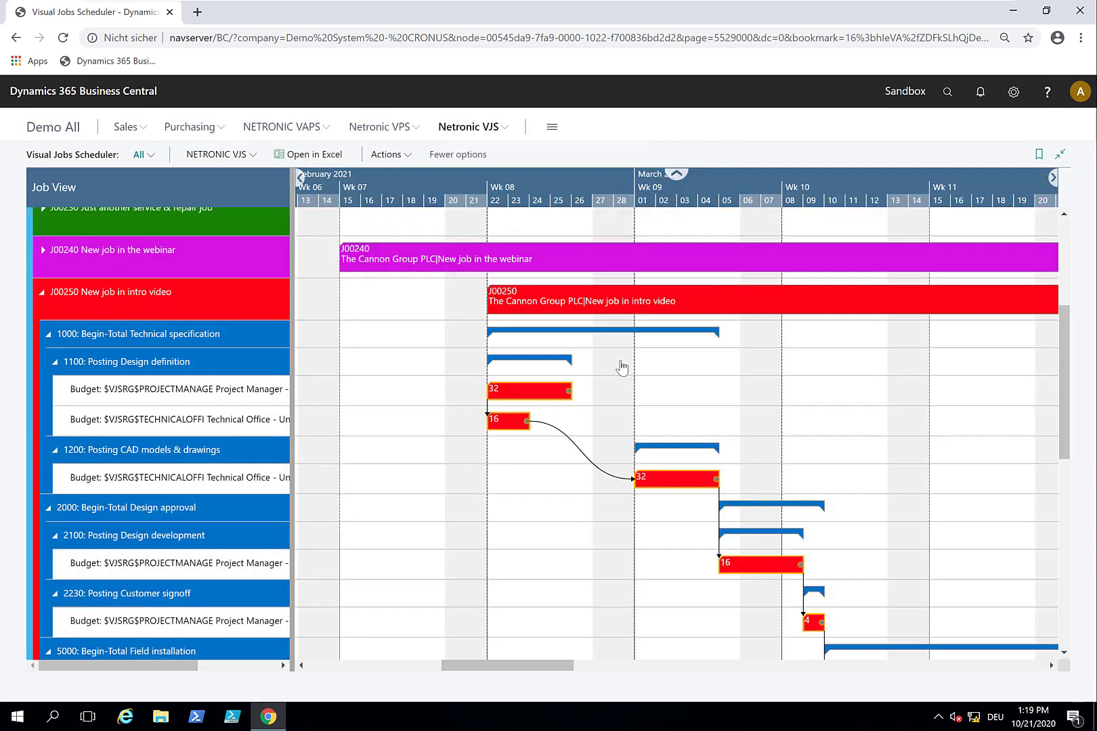
Step: Change task 1100's Technical Office planning line to 48 hours
right_click(509, 424)
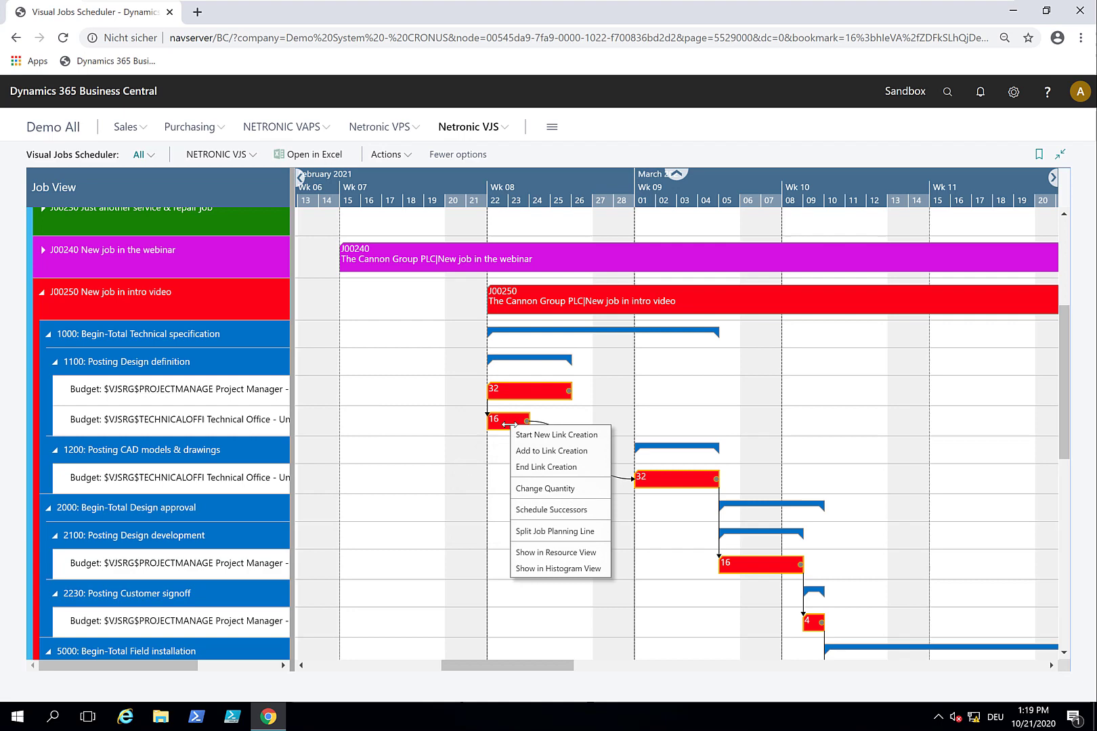
left_click(561, 496)
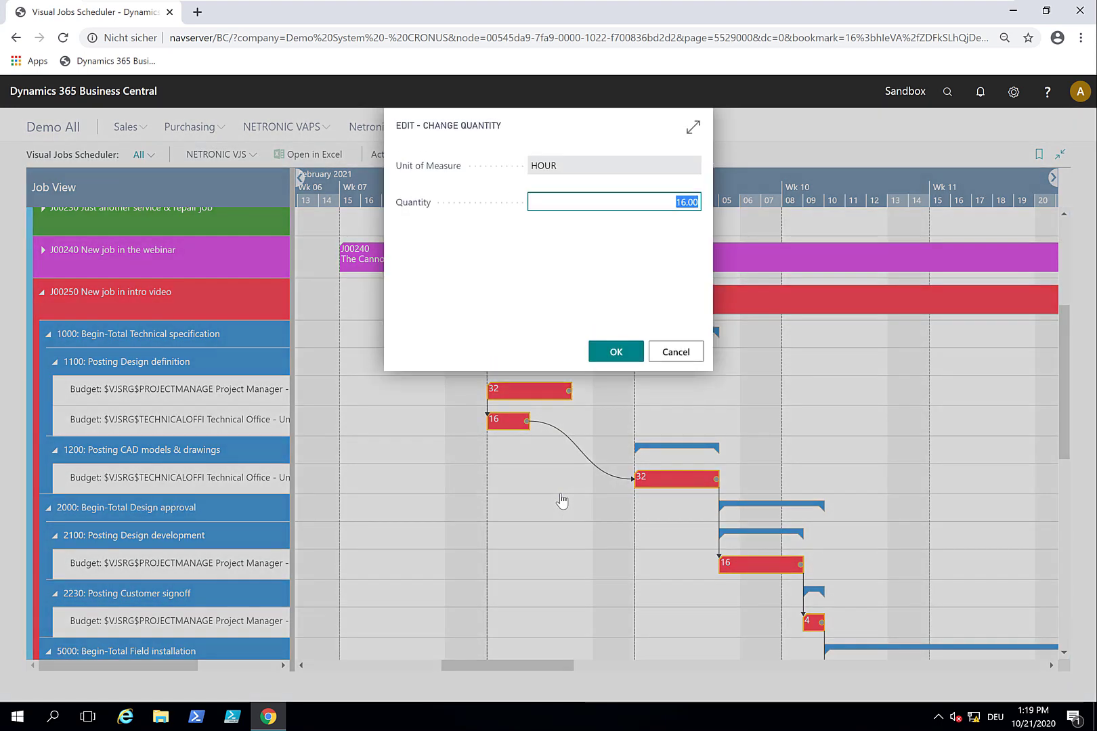
type("48")
left_click(605, 354)
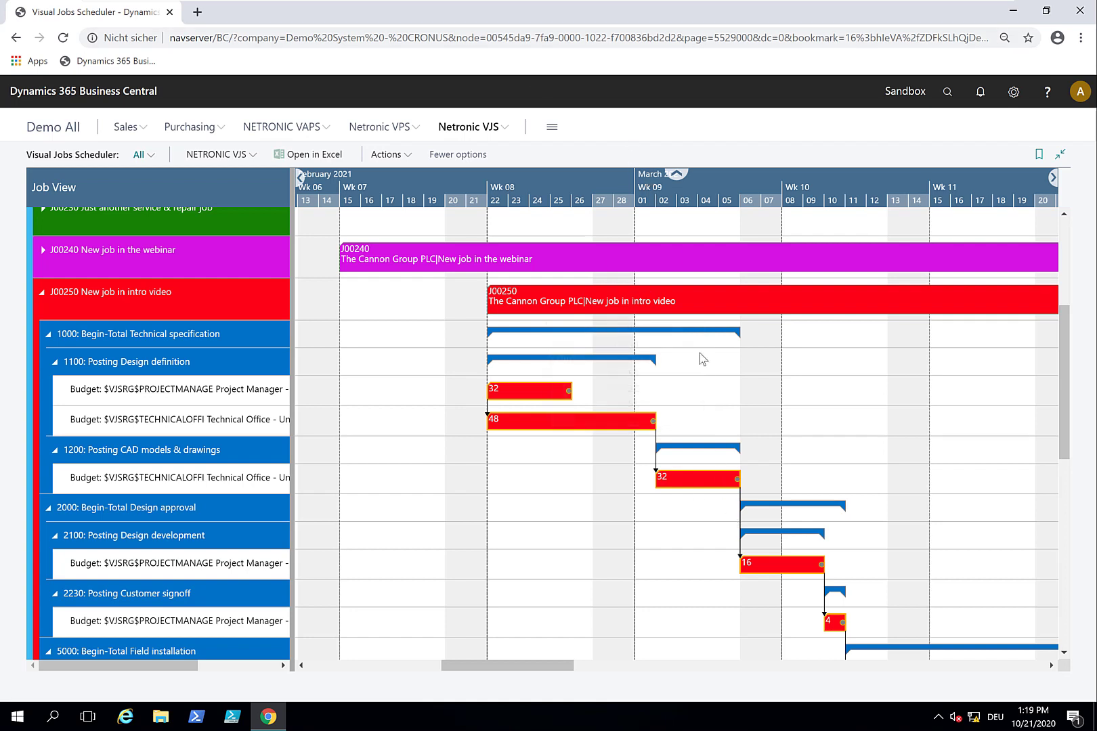
Step: Zoom the timeline out and switch on creation mode to show the resources
left_click_drag(623, 181, 496, 168)
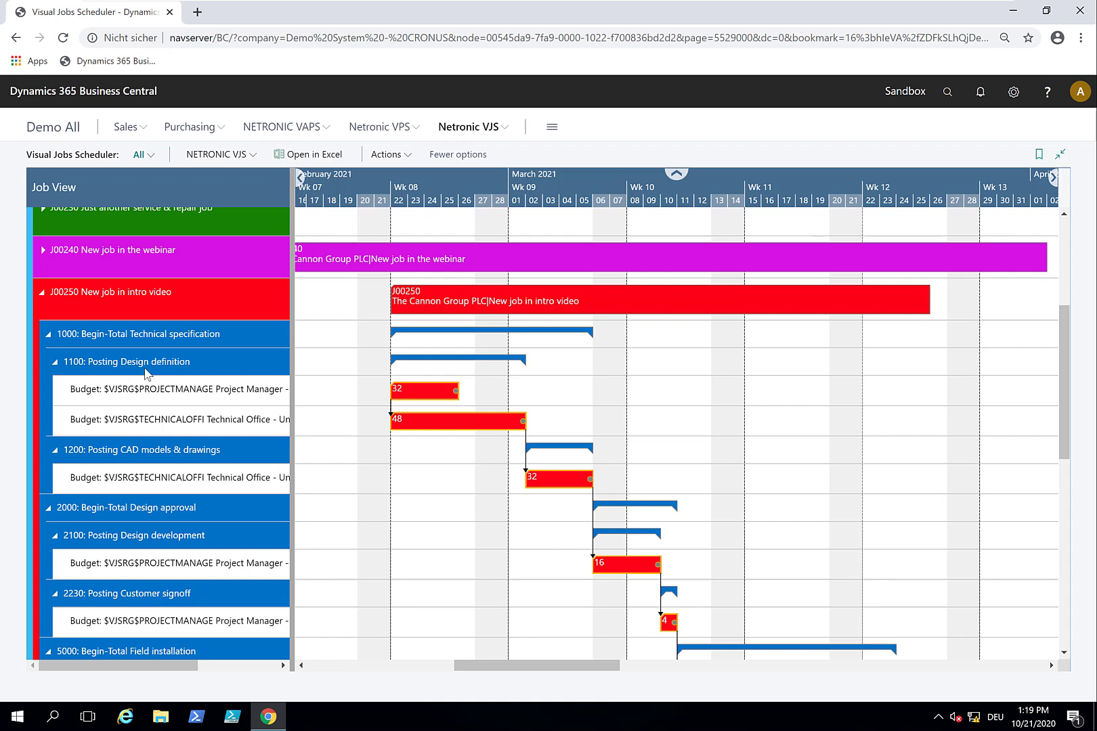
mouse_move(144, 374)
mouse_move(216, 404)
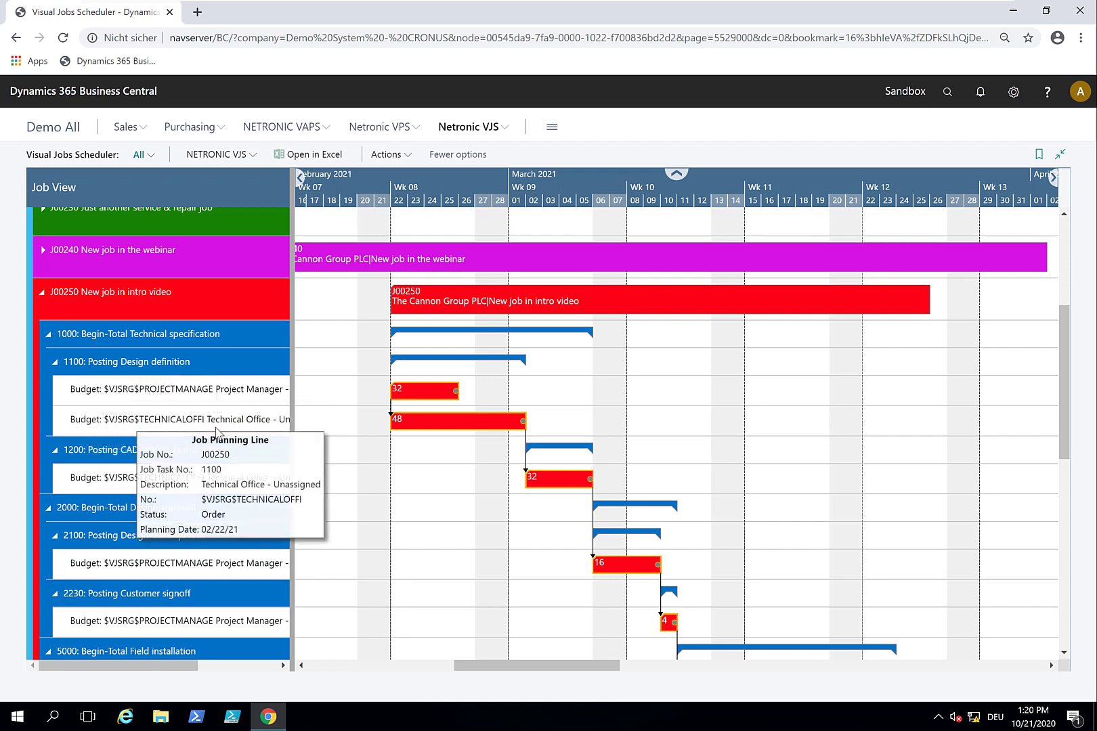
mouse_move(234, 385)
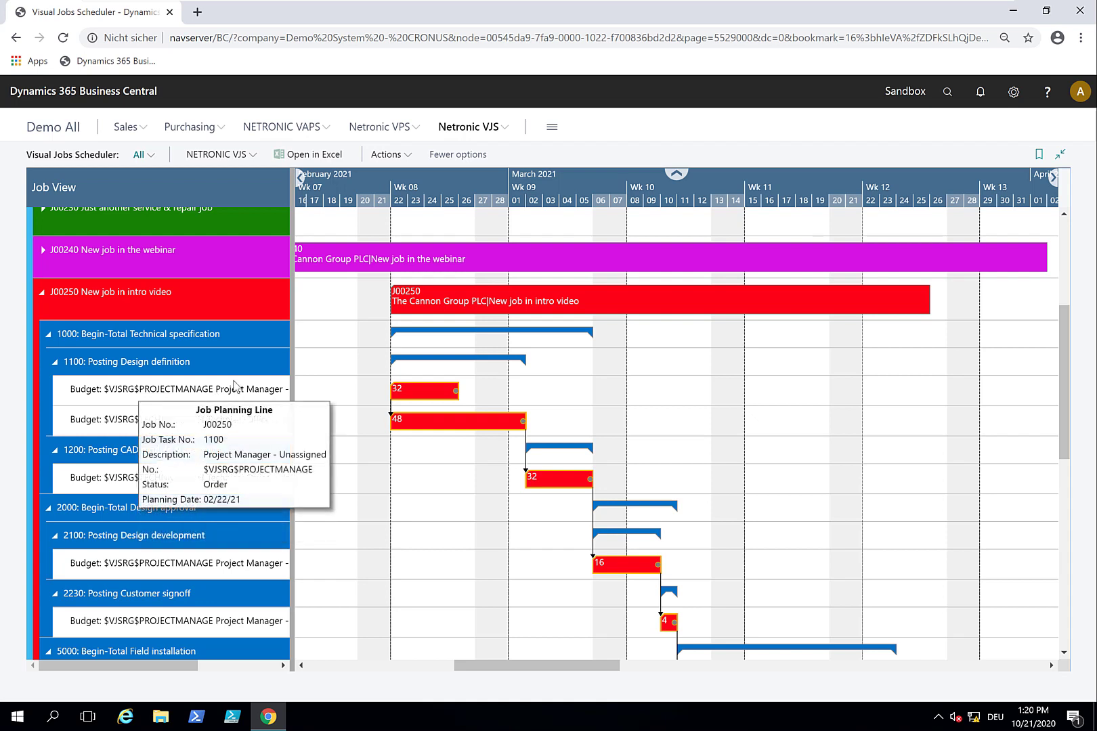
left_click(218, 154)
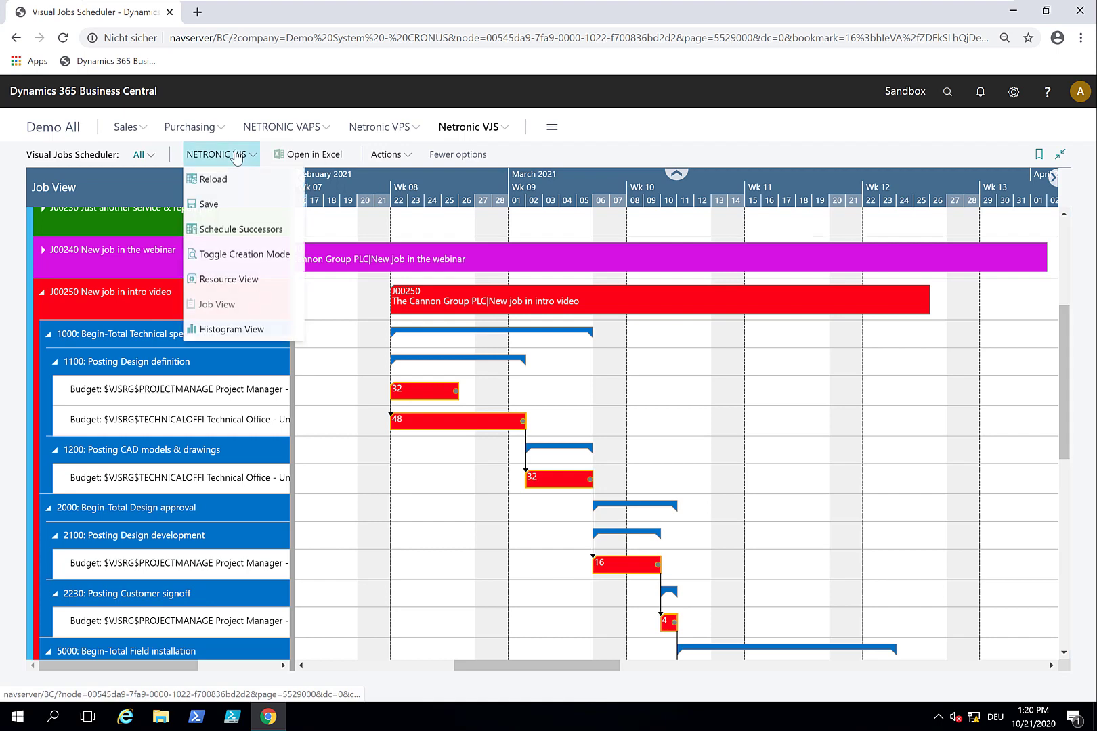
left_click(222, 261)
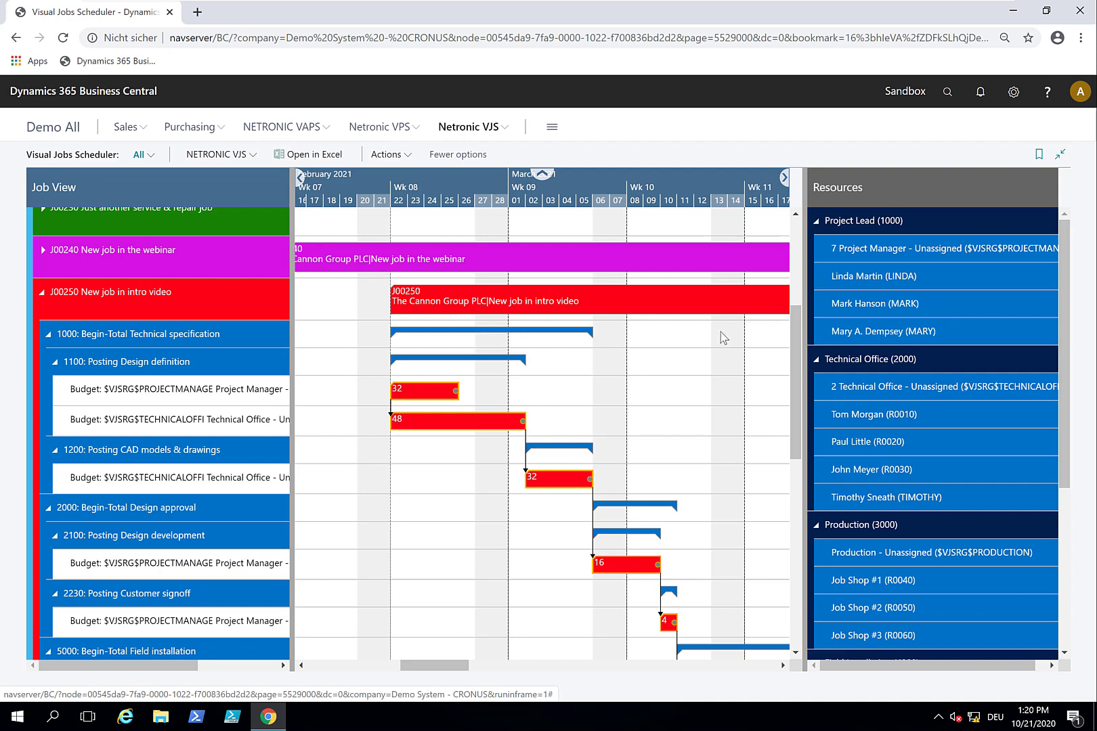
Step: Drop the unassigned Field Installation resource onto task 1100 with a quantity of 16 hours
scroll(961, 336, "down", 3)
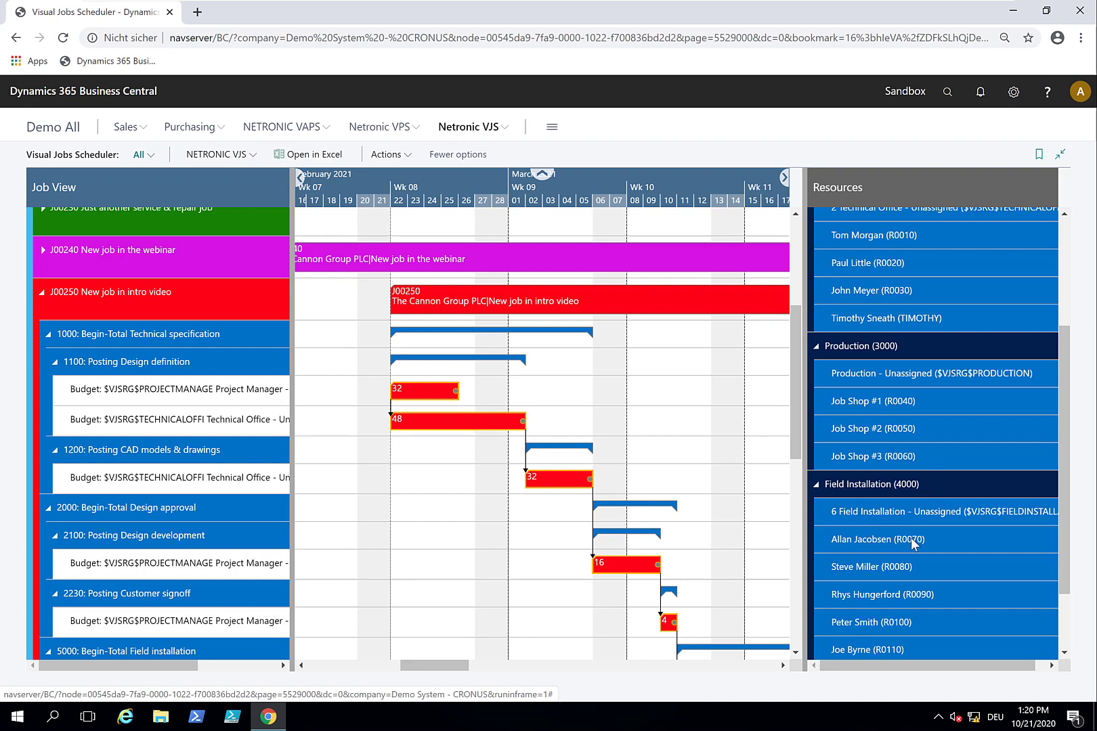
left_click_drag(889, 513, 397, 362)
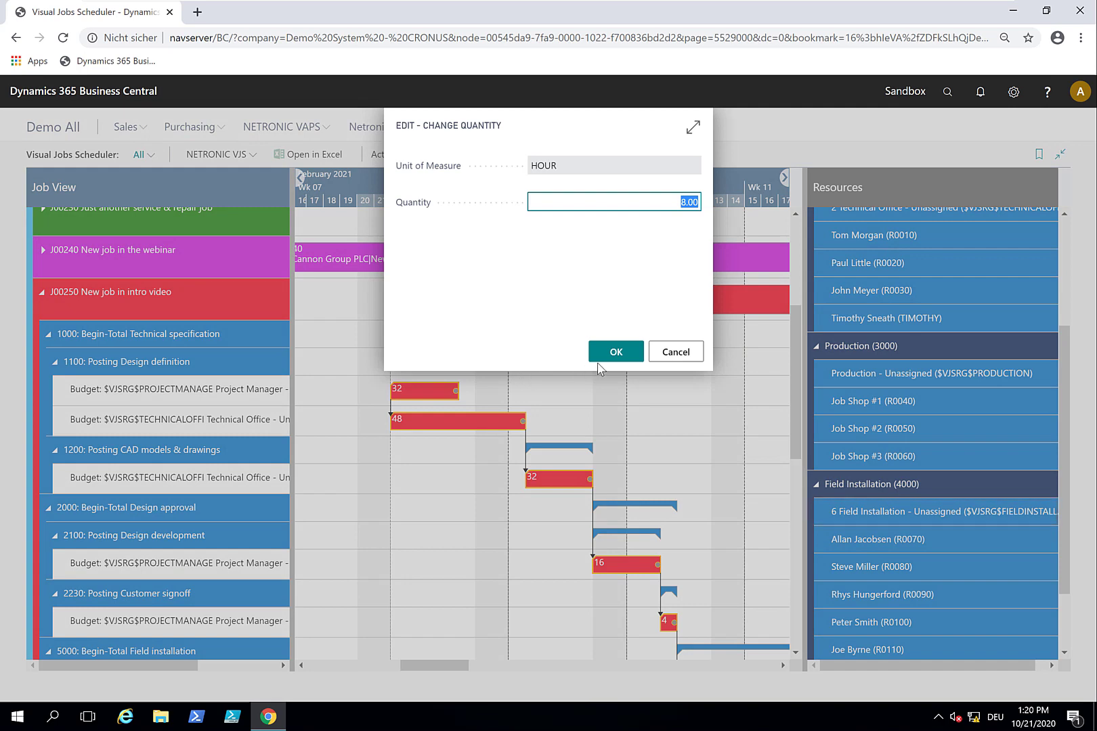
type("16")
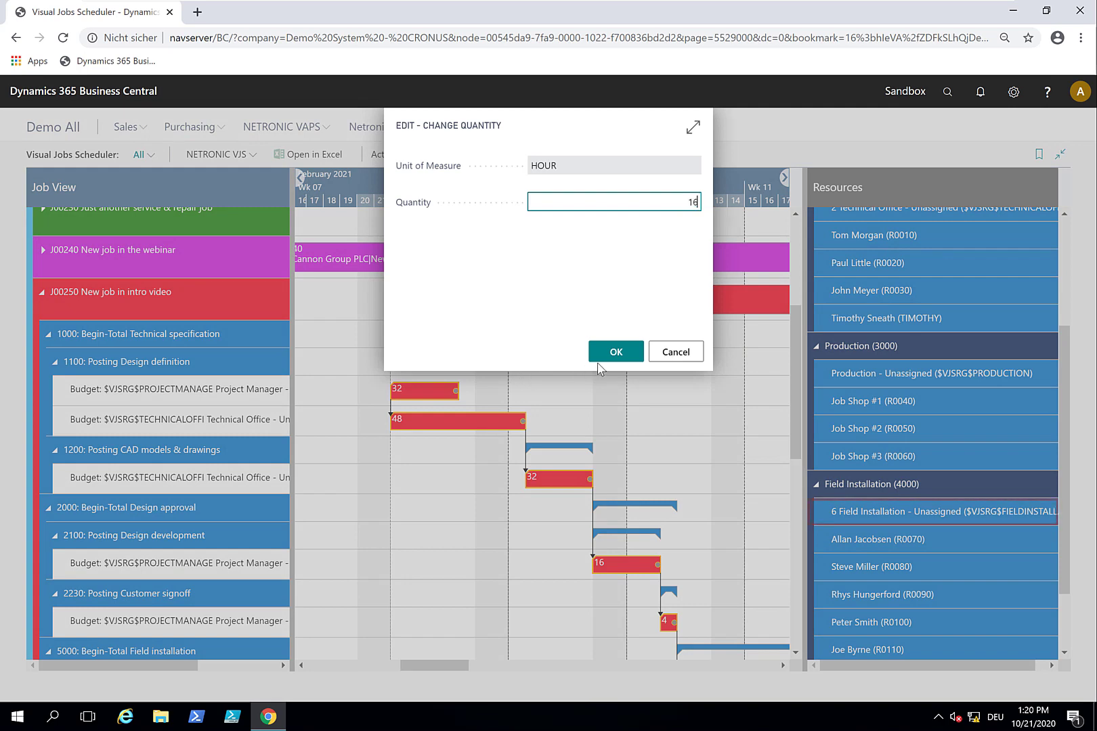
left_click(599, 364)
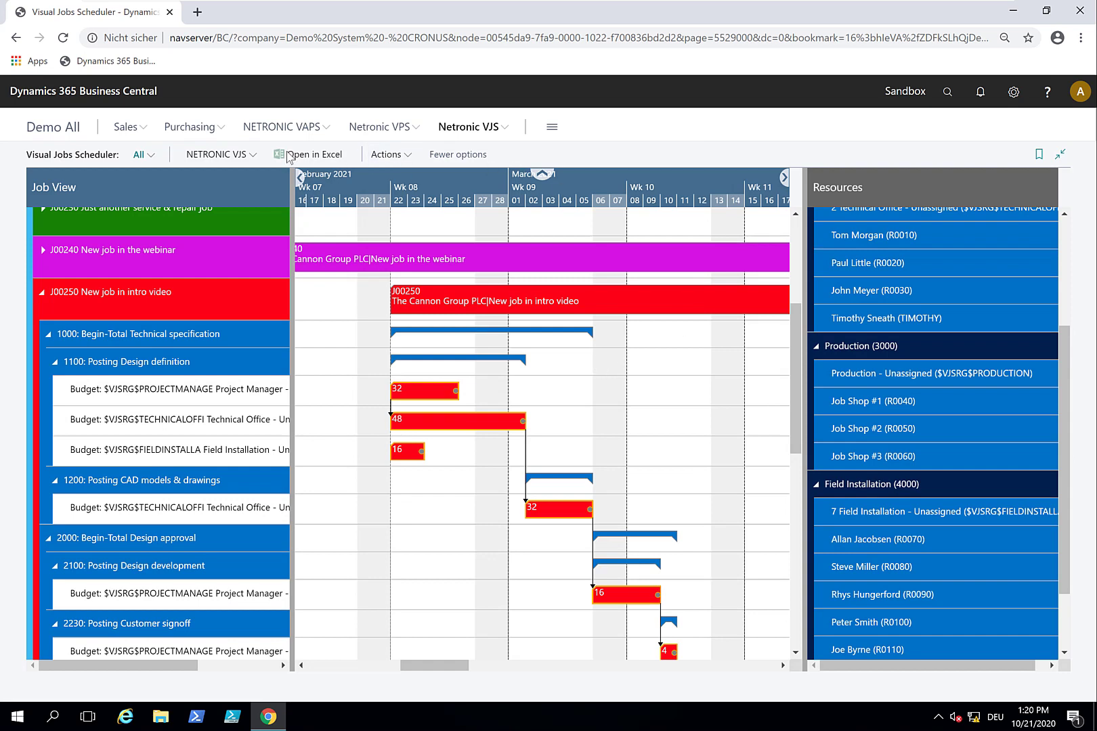
Step: Turn off creation mode and link the 48-hour Technical Office line Start-Start to the Field Installation line
left_click(214, 157)
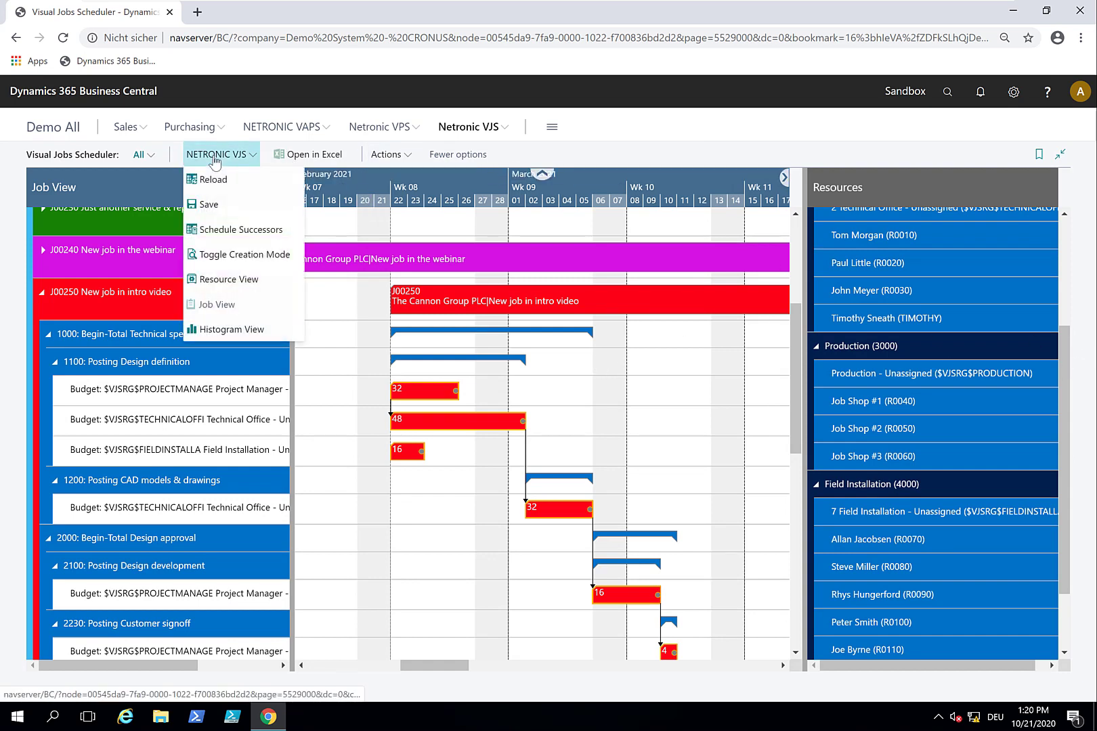
left_click(228, 256)
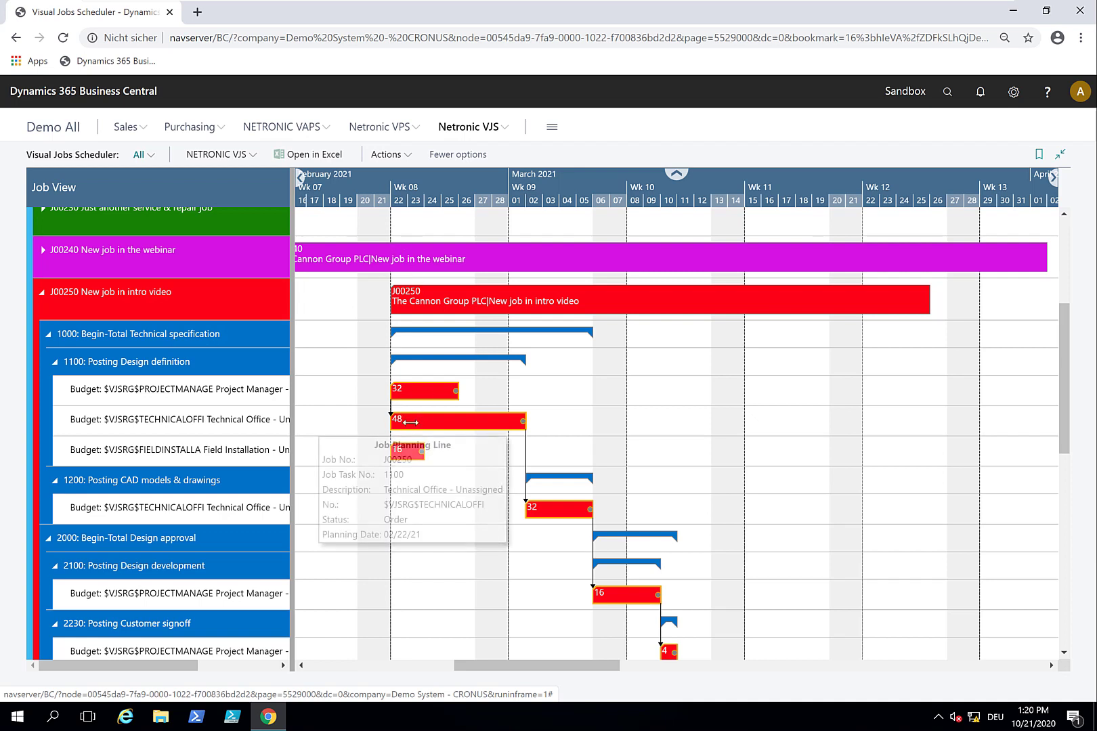
right_click(411, 423)
left_click(430, 437)
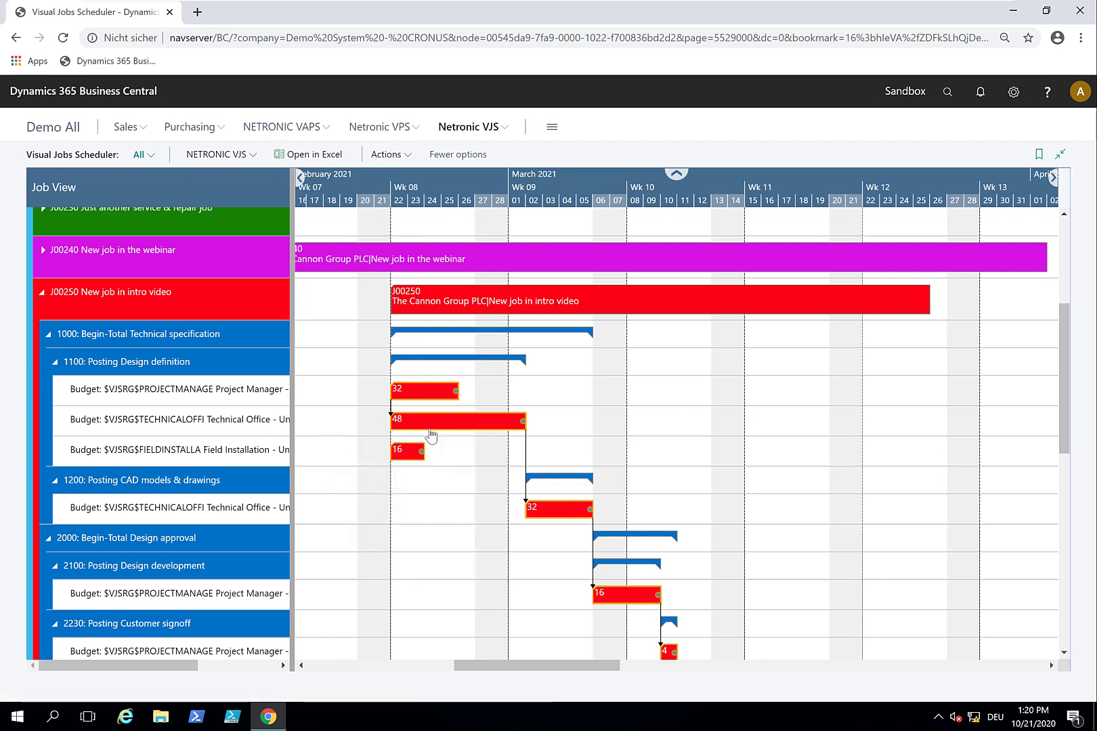
right_click(422, 421)
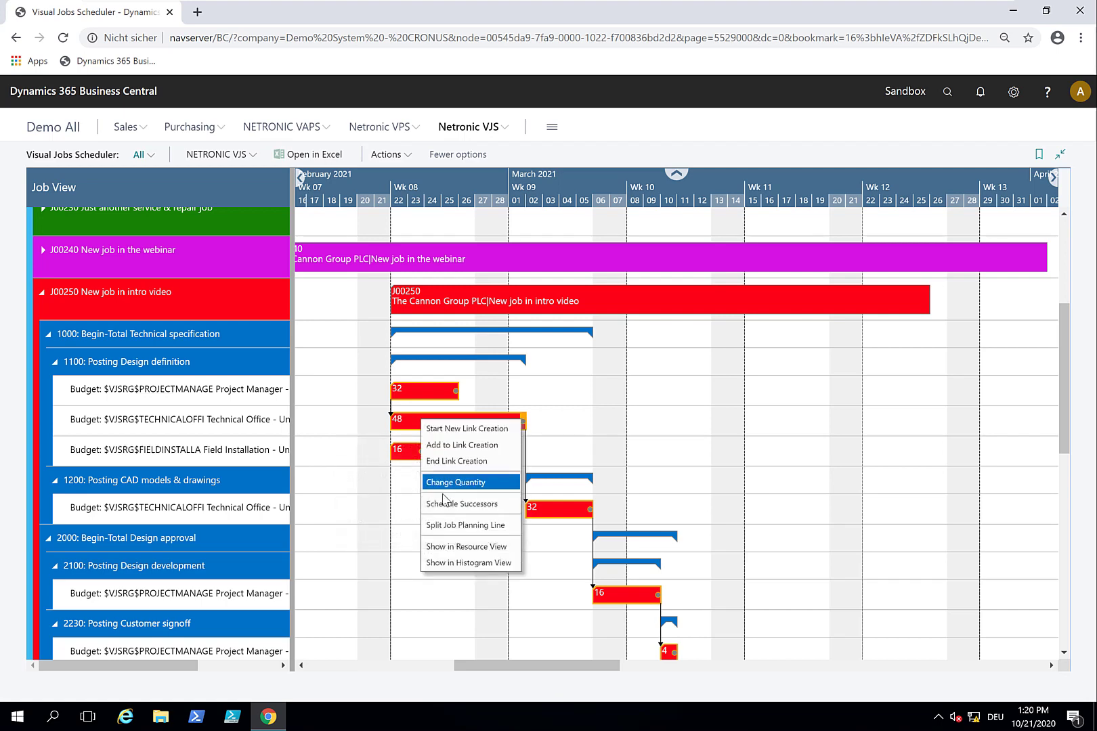
left_click(439, 461)
right_click(405, 454)
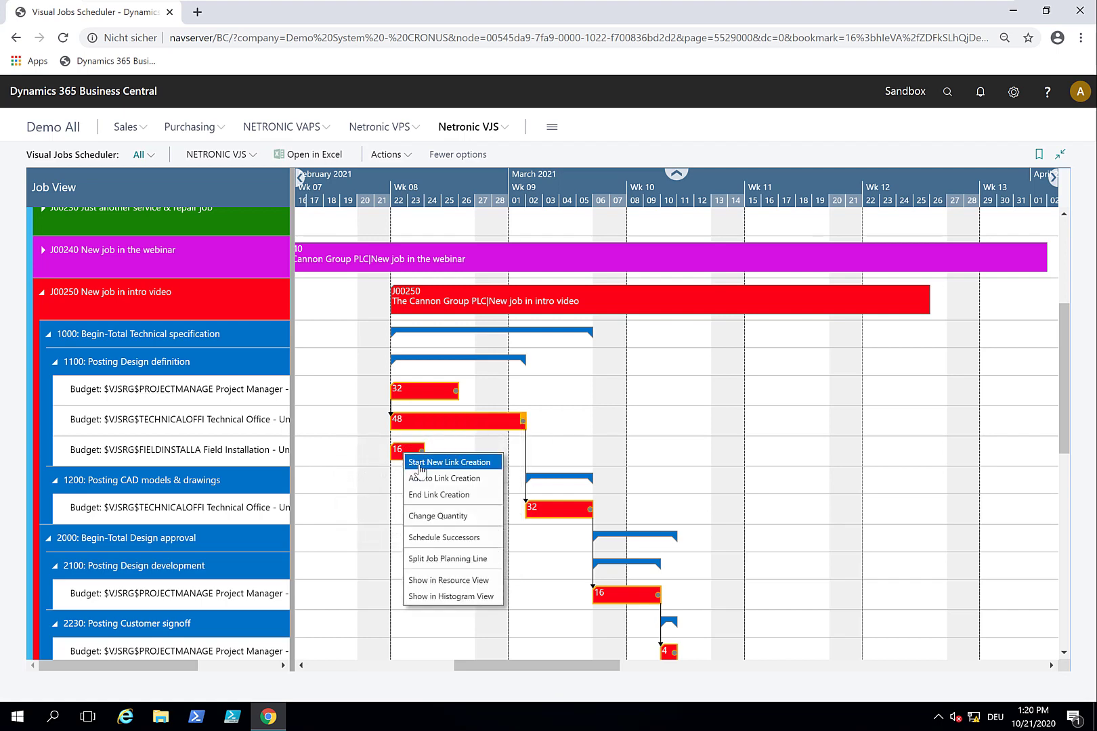
left_click(433, 496)
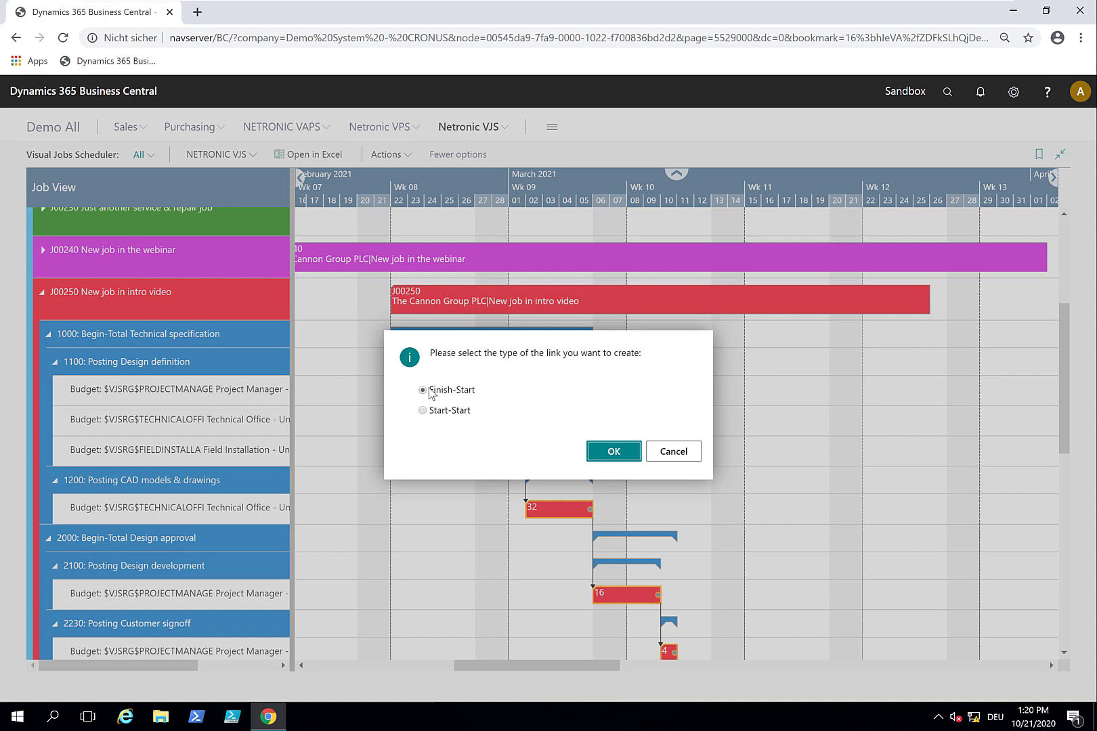
left_click(424, 411)
left_click(594, 452)
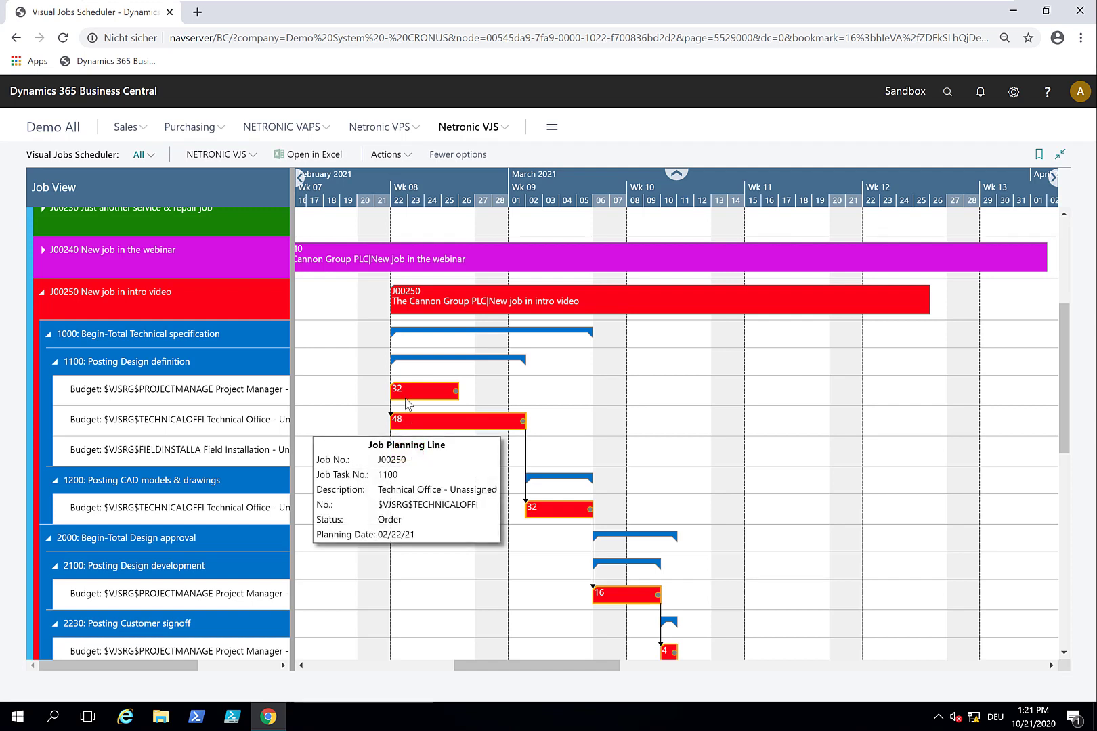
Step: Shift the Project Manager line to 23 February 2021 and link the 16-hour line Finish-Start to the 32-hour CAD models line
left_click_drag(404, 391, 419, 391)
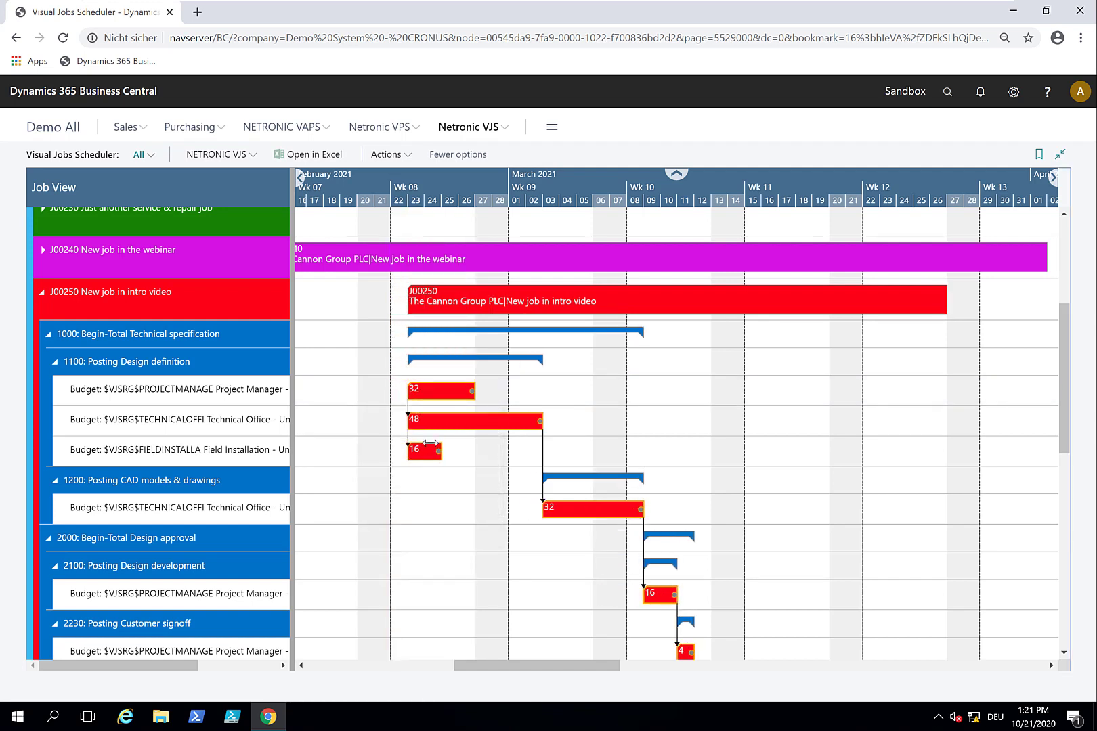
right_click(427, 450)
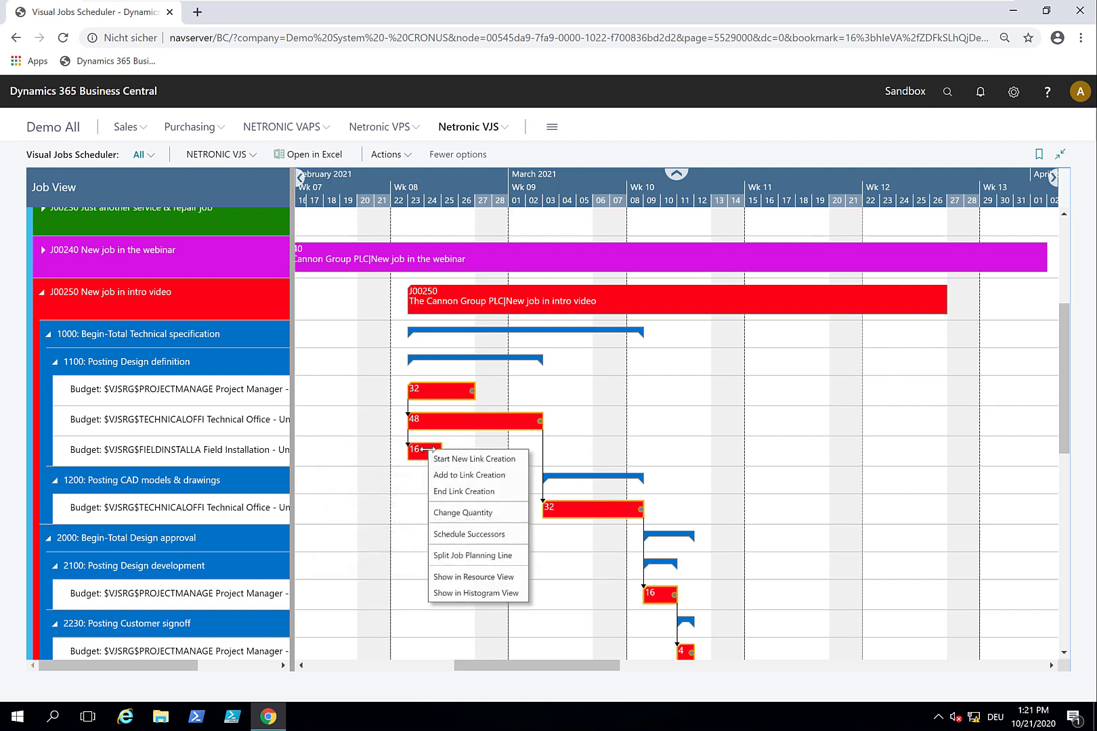
left_click(447, 460)
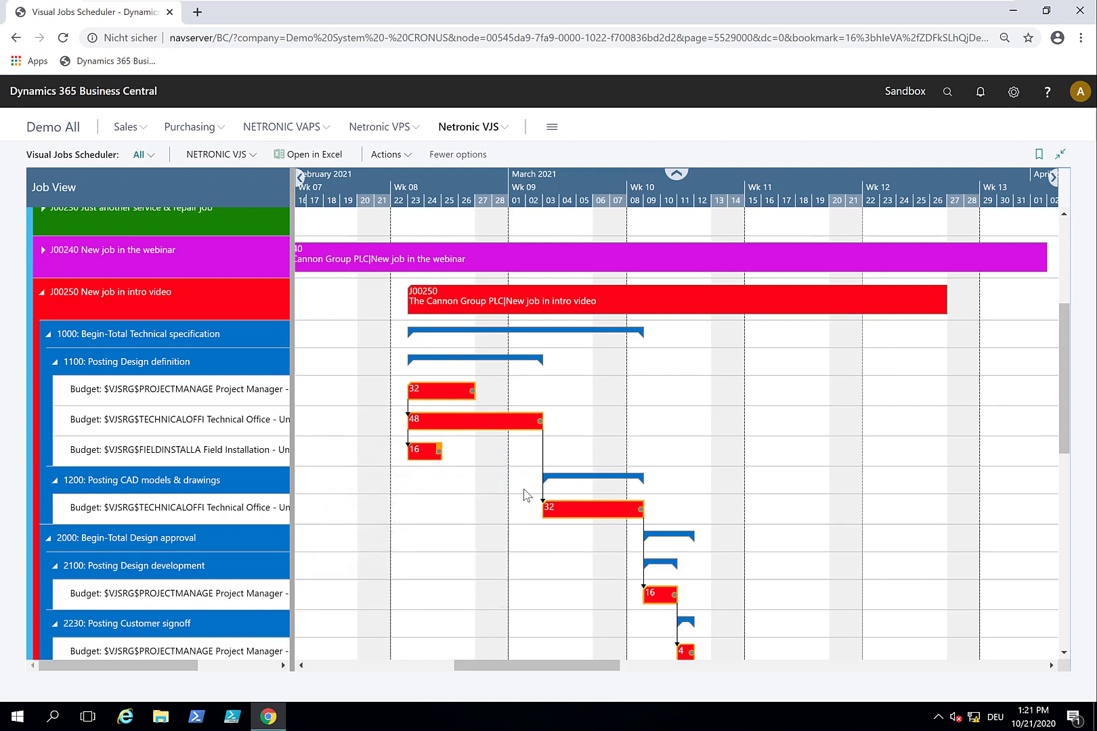
right_click(559, 508)
left_click(591, 552)
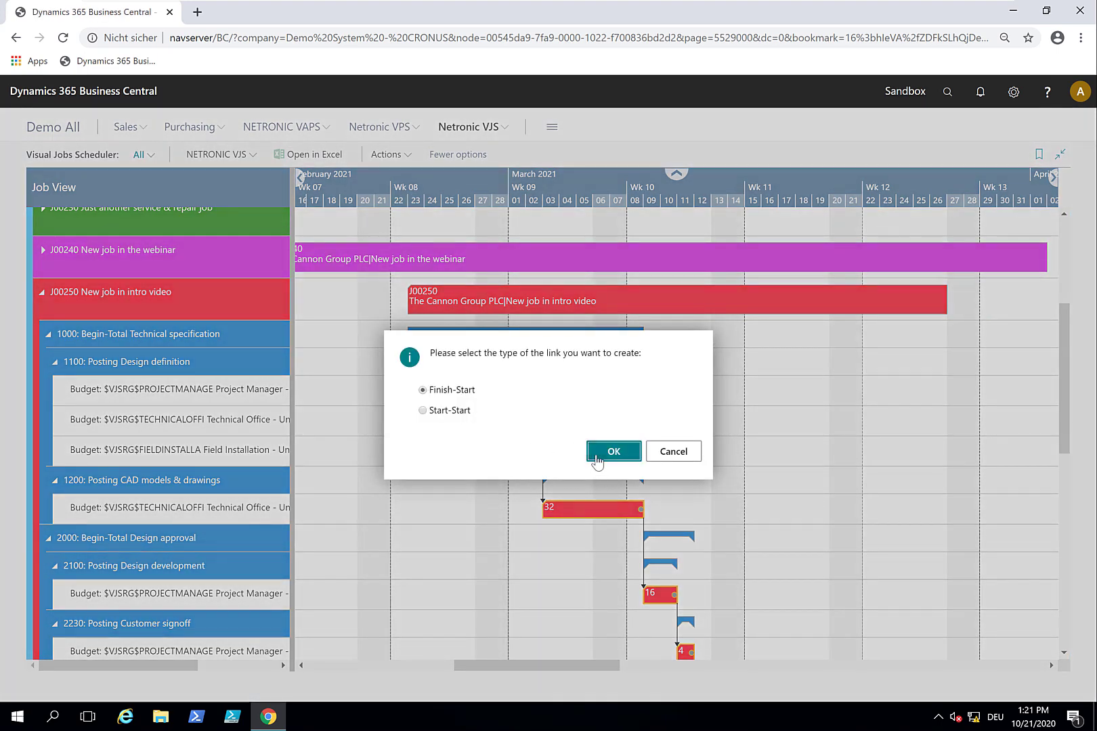
left_click(597, 460)
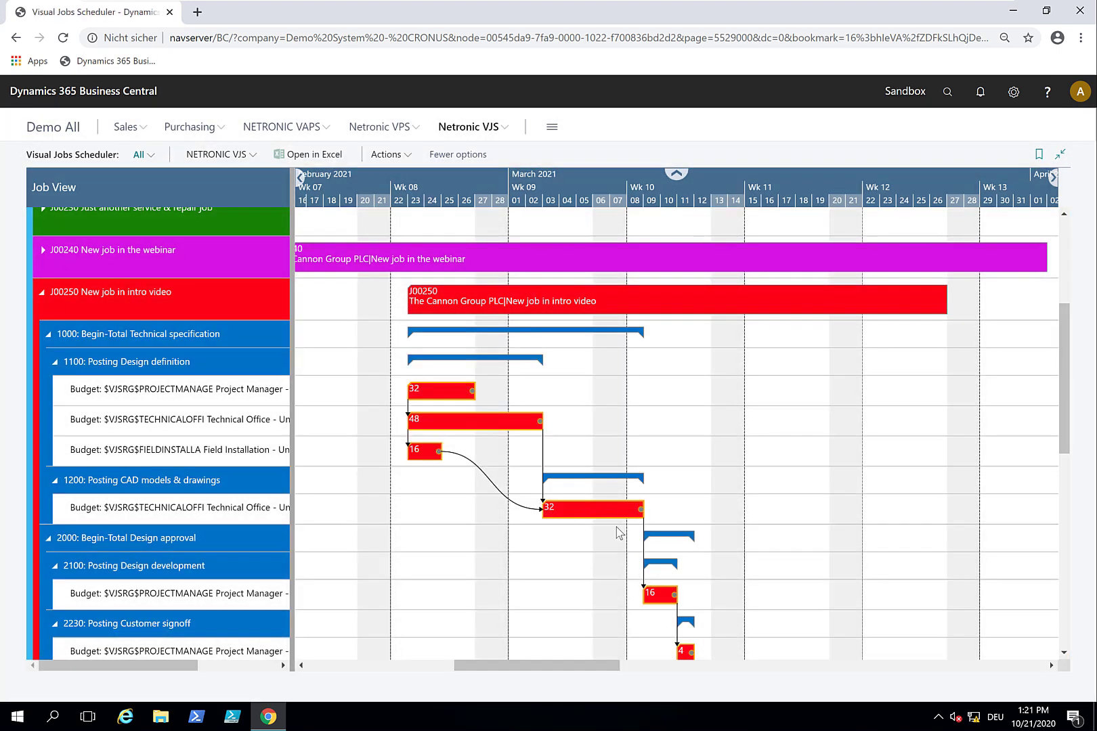
Step: Scroll to the 5000 Field installation tasks and open actions for the 24-hour Step 1 - phase 1 line
scroll(745, 472, "down", 1)
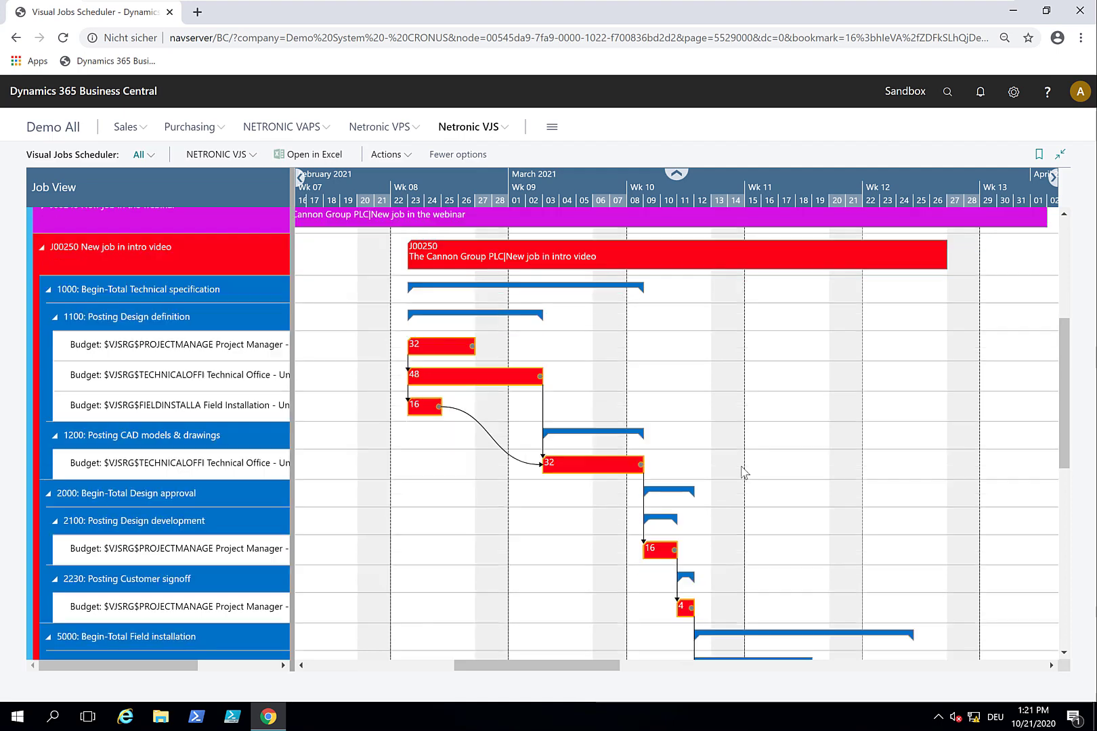
scroll(745, 472, "down", 2)
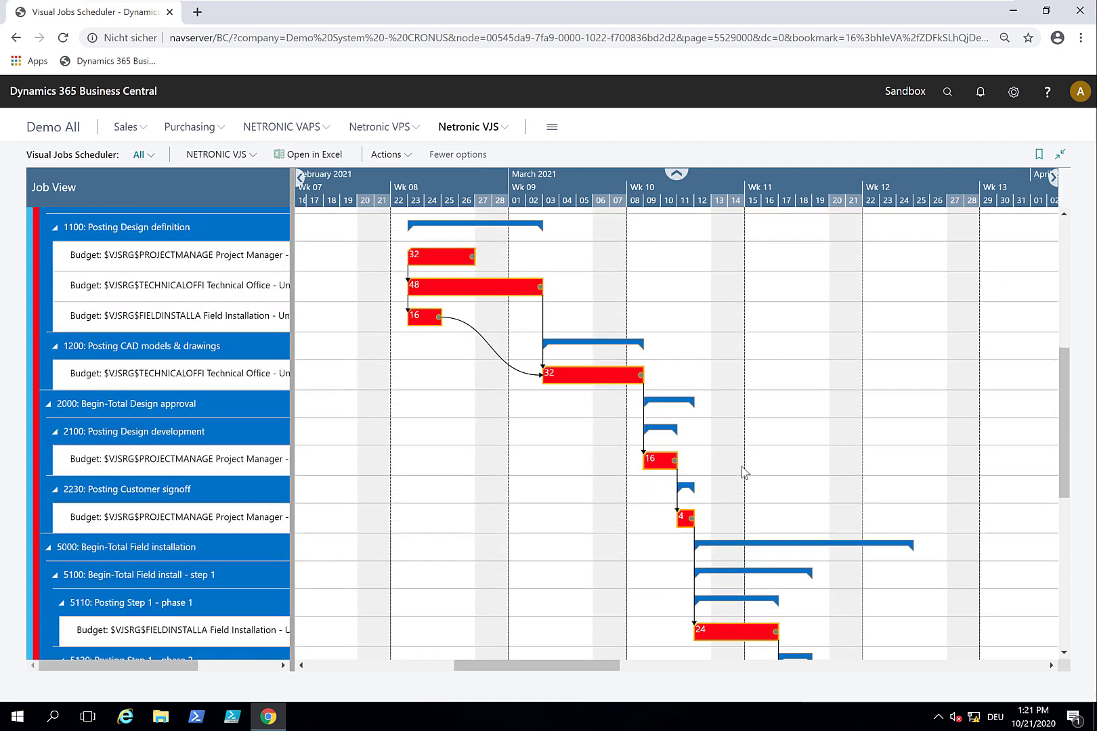
scroll(745, 472, "down", 5)
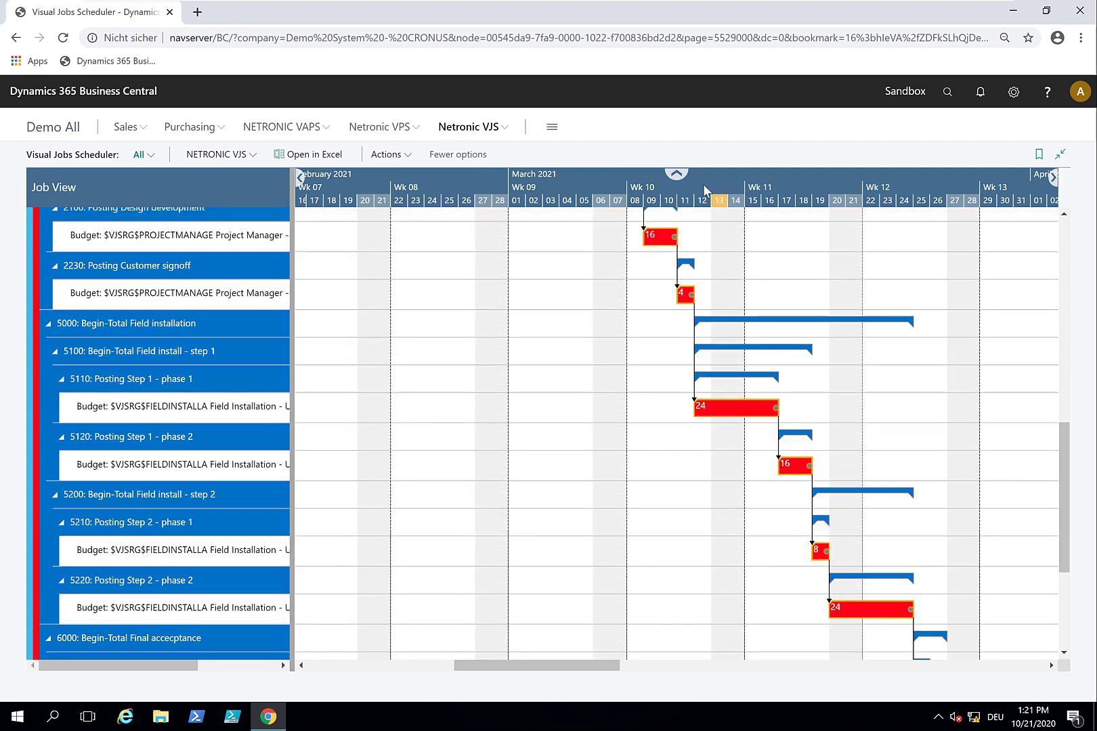
left_click_drag(703, 184, 488, 183)
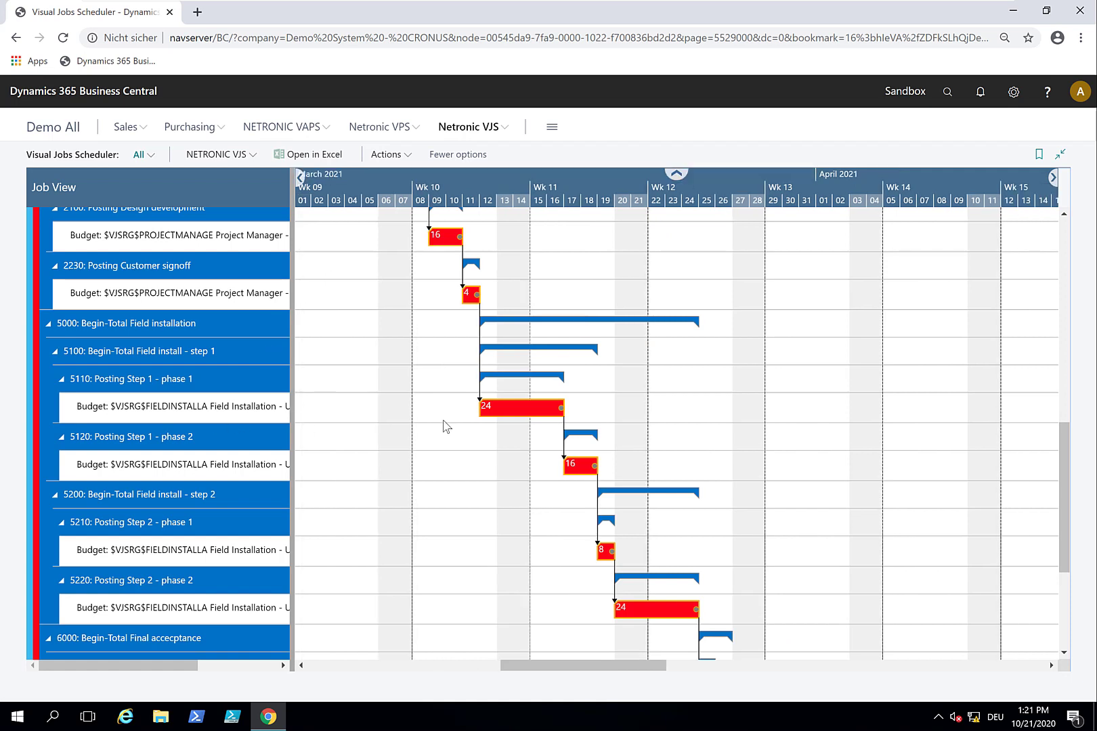
right_click(497, 409)
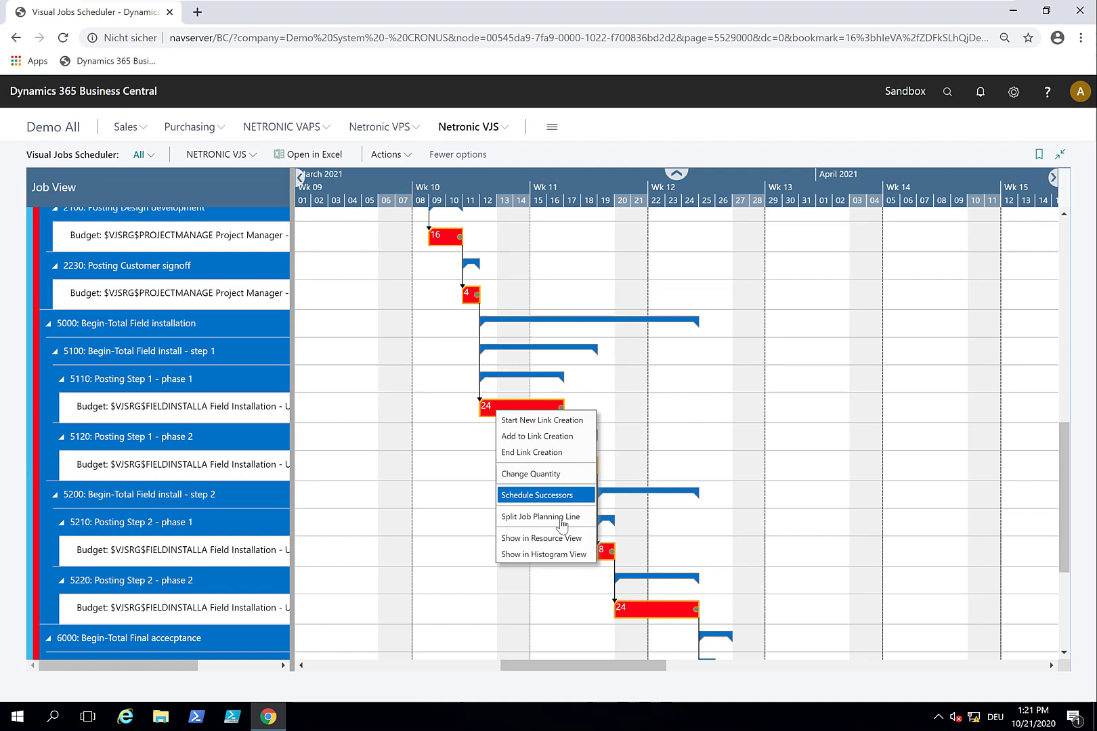
Step: Change the Step 1 - phase 1 line's quantity to 80 hours
left_click(539, 474)
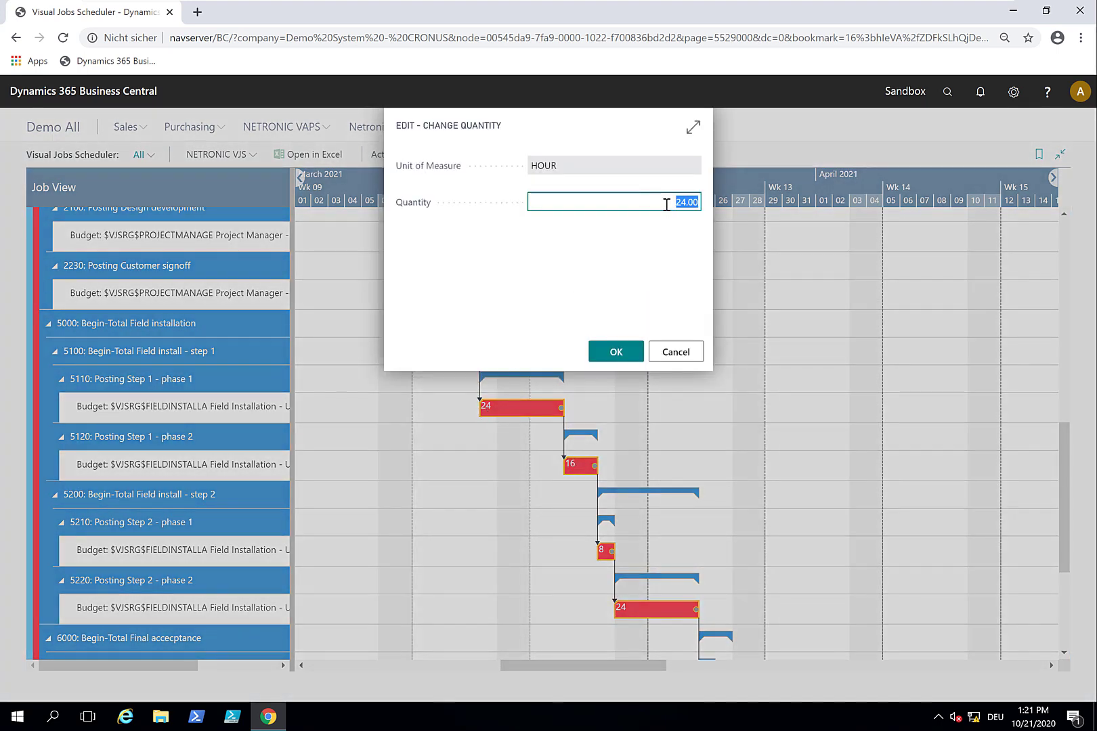
left_click(663, 201)
key("shift+Right")
key("shift+Right")
key("shift+Right")
key("shift+Right")
type("8")
left_click(629, 360)
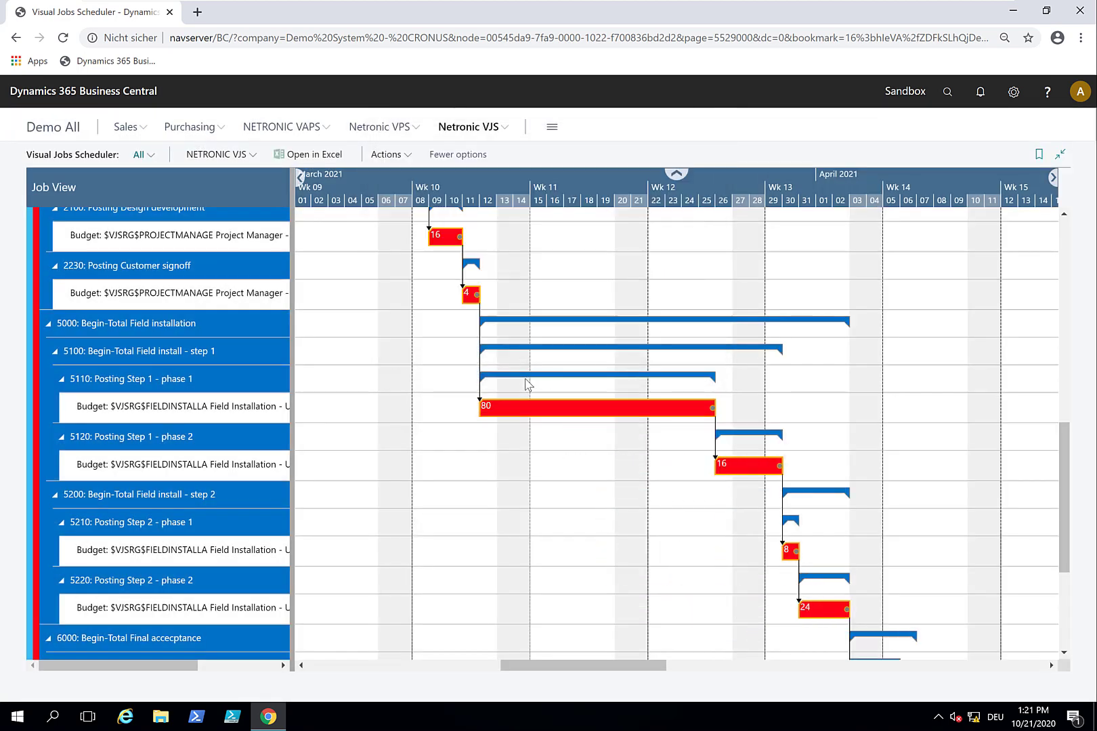
Step: Shift the 5000 Field installation tasks one week later
scroll(891, 525, "down", 3)
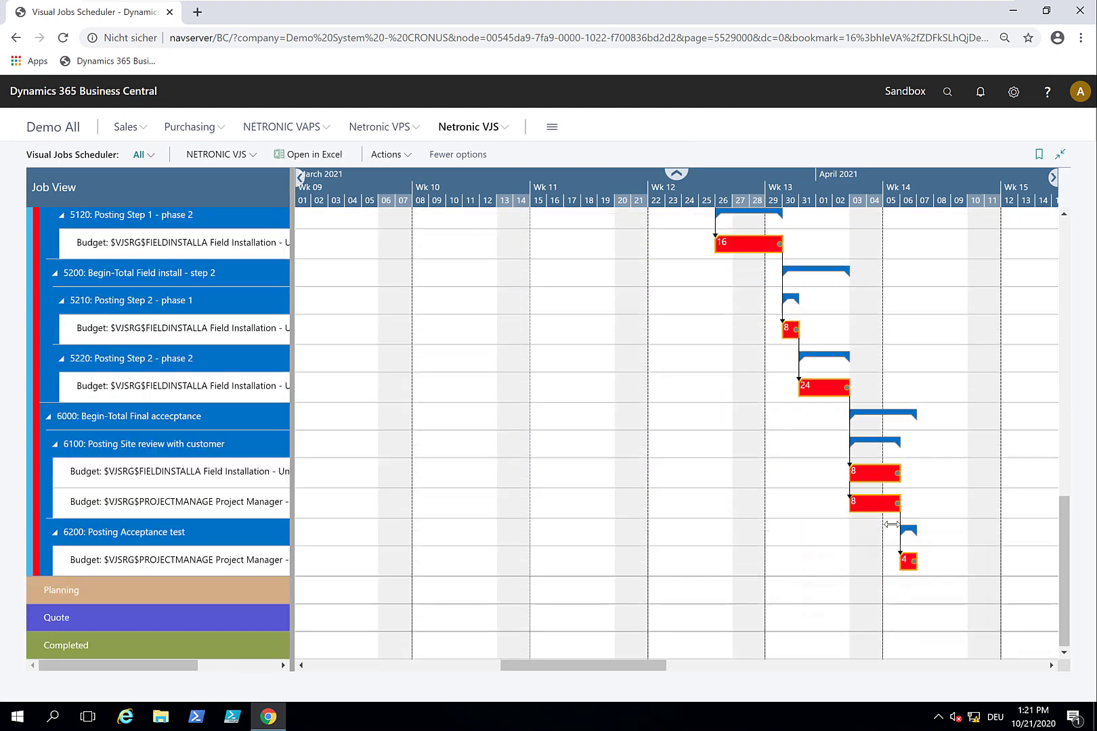
scroll(891, 524, "up", 6)
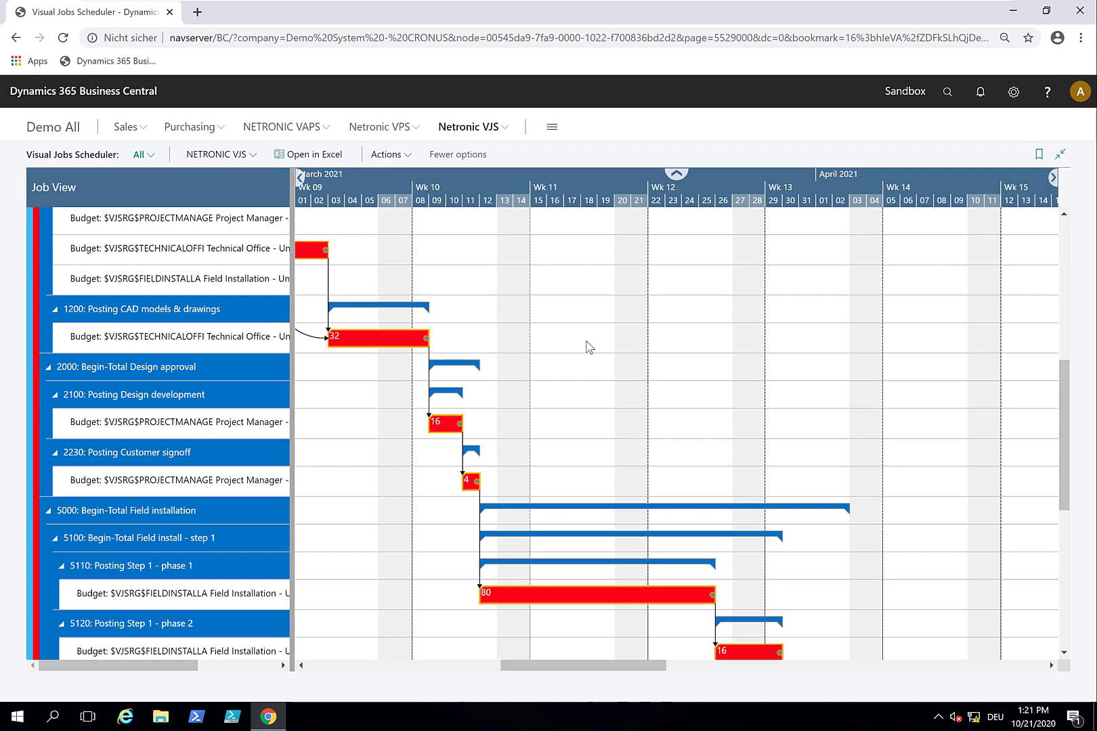
scroll(587, 345, "down", 1)
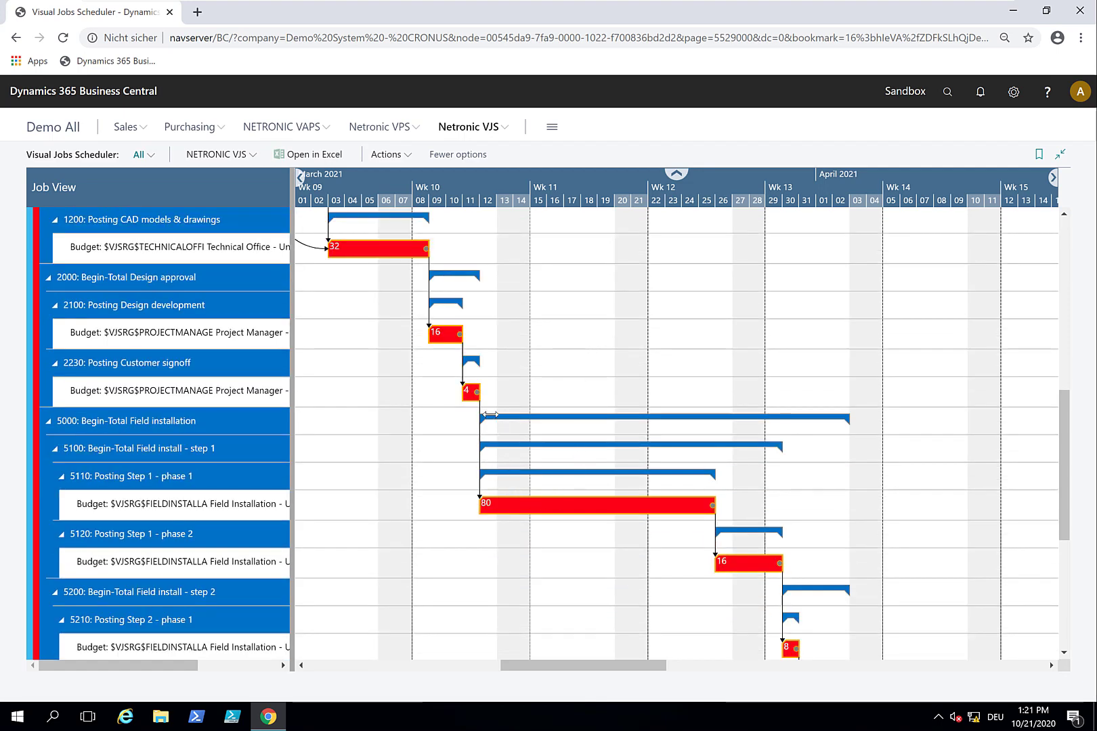
left_click_drag(490, 414, 538, 411)
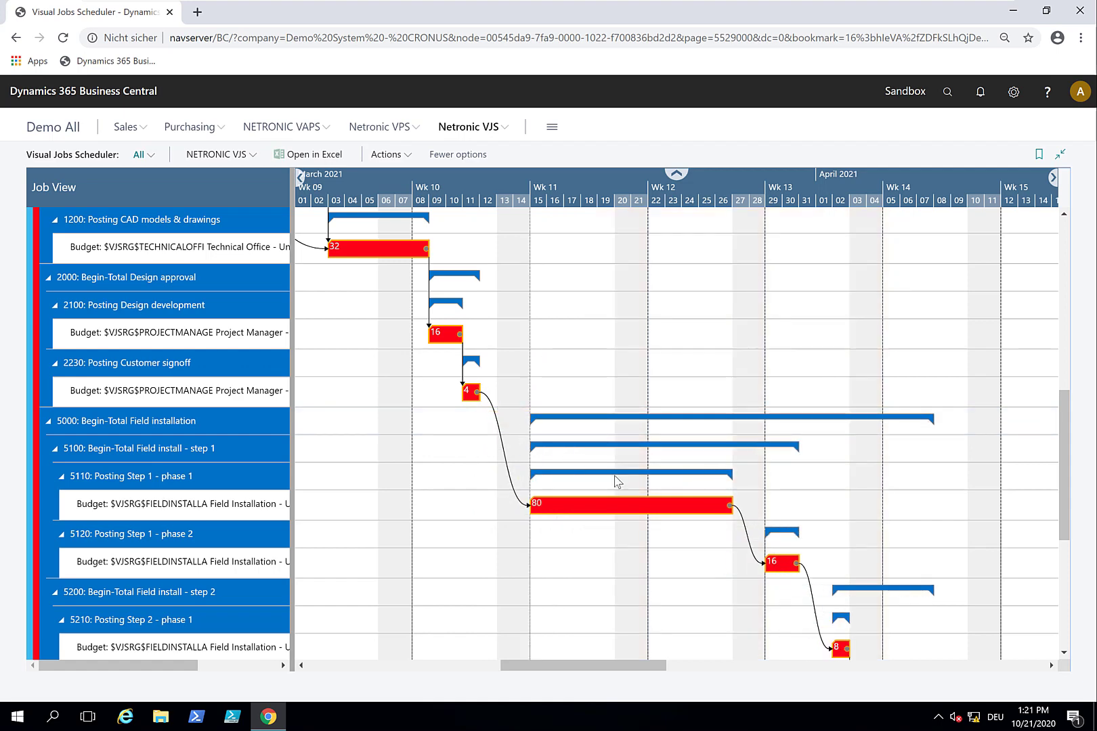
scroll(904, 569, "down", 5)
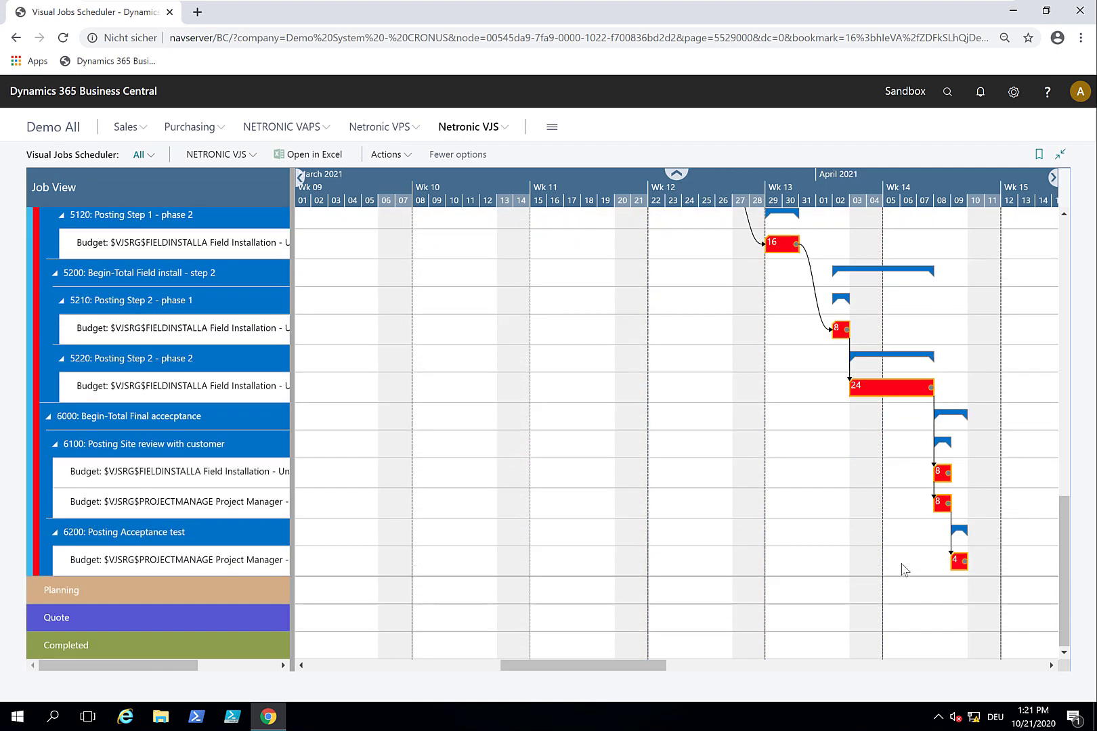
scroll(904, 569, "up", 10)
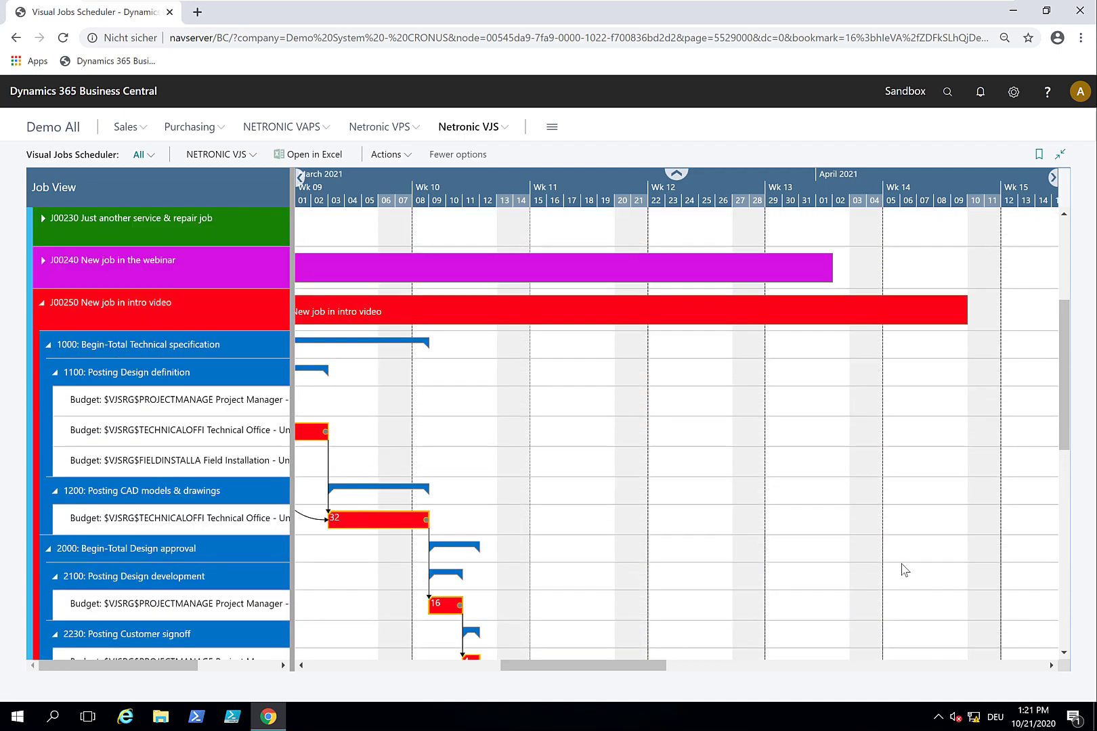
scroll(482, 186, "down", 5)
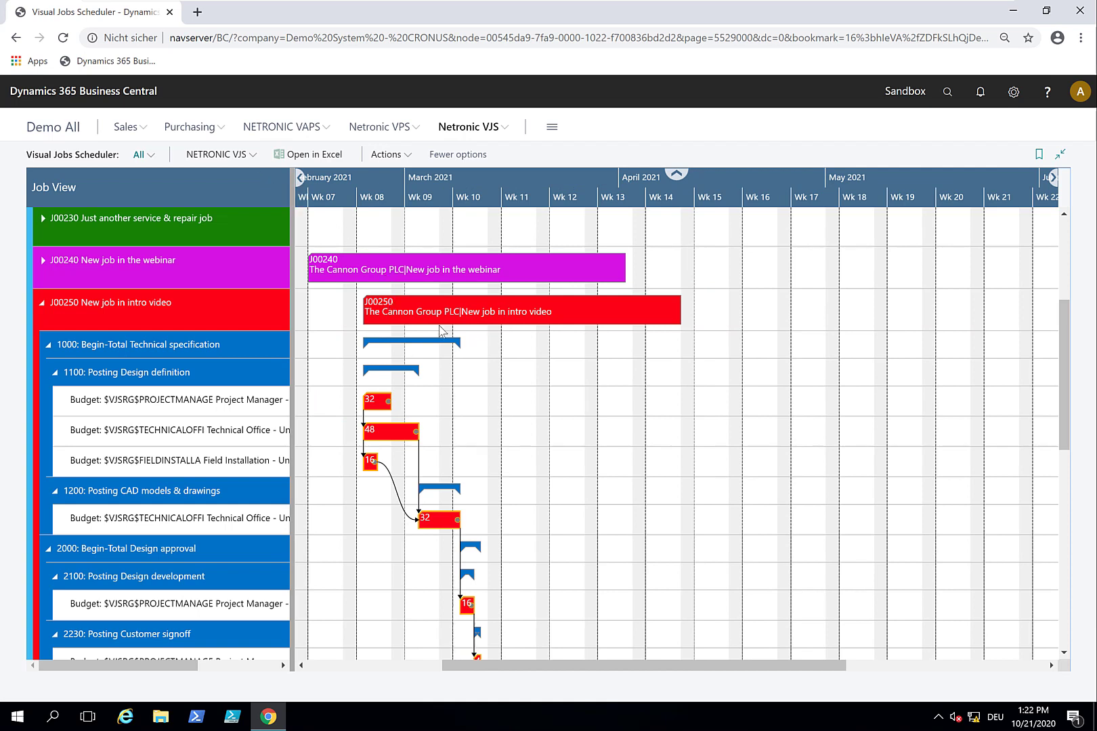
Step: Switch to the Resource View and expand the Project Manager - Unassigned row into its load histogram
left_click(228, 155)
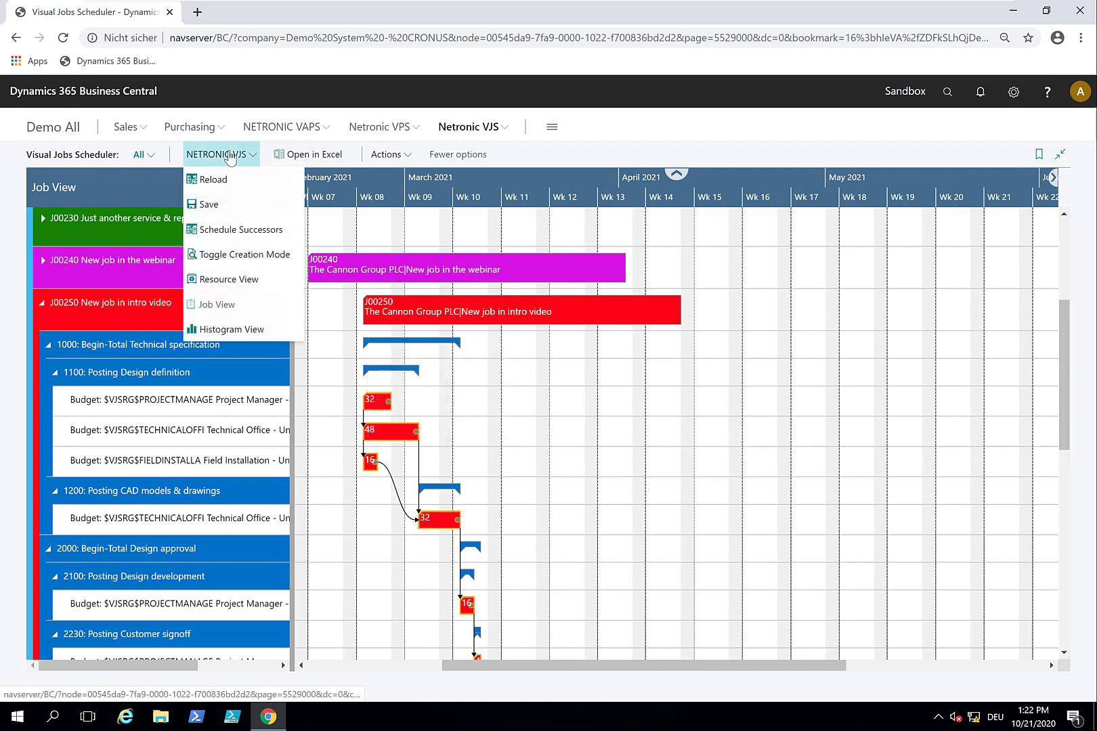
left_click(221, 279)
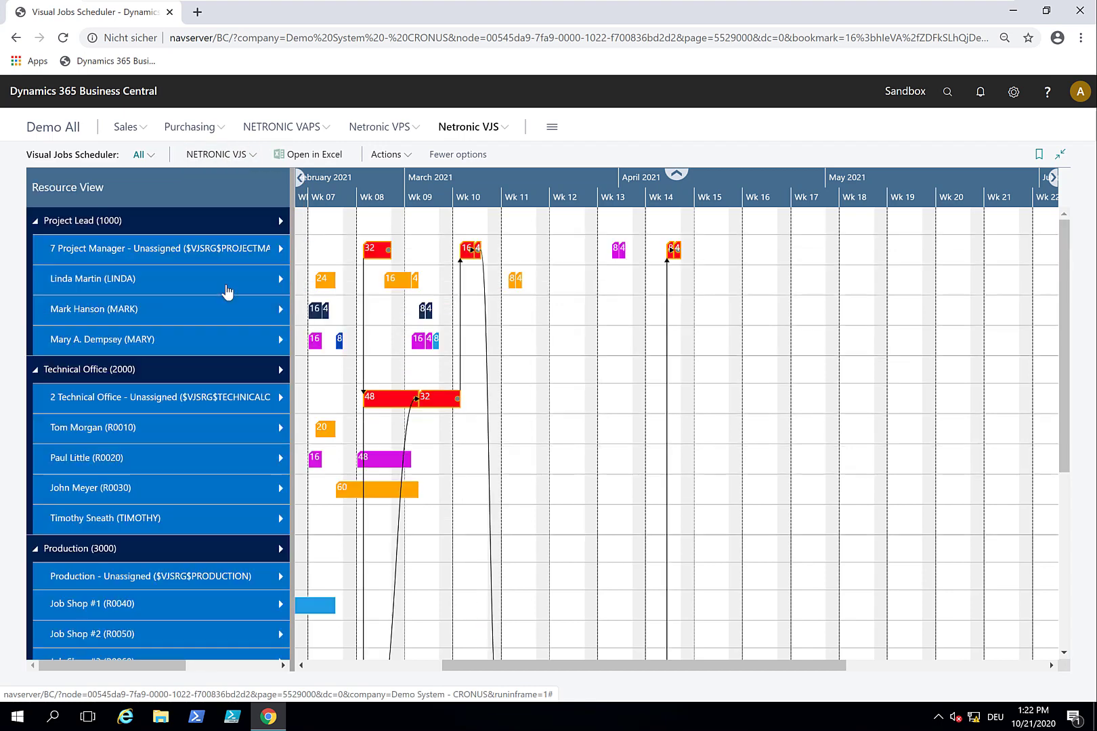
mouse_move(226, 290)
mouse_move(139, 257)
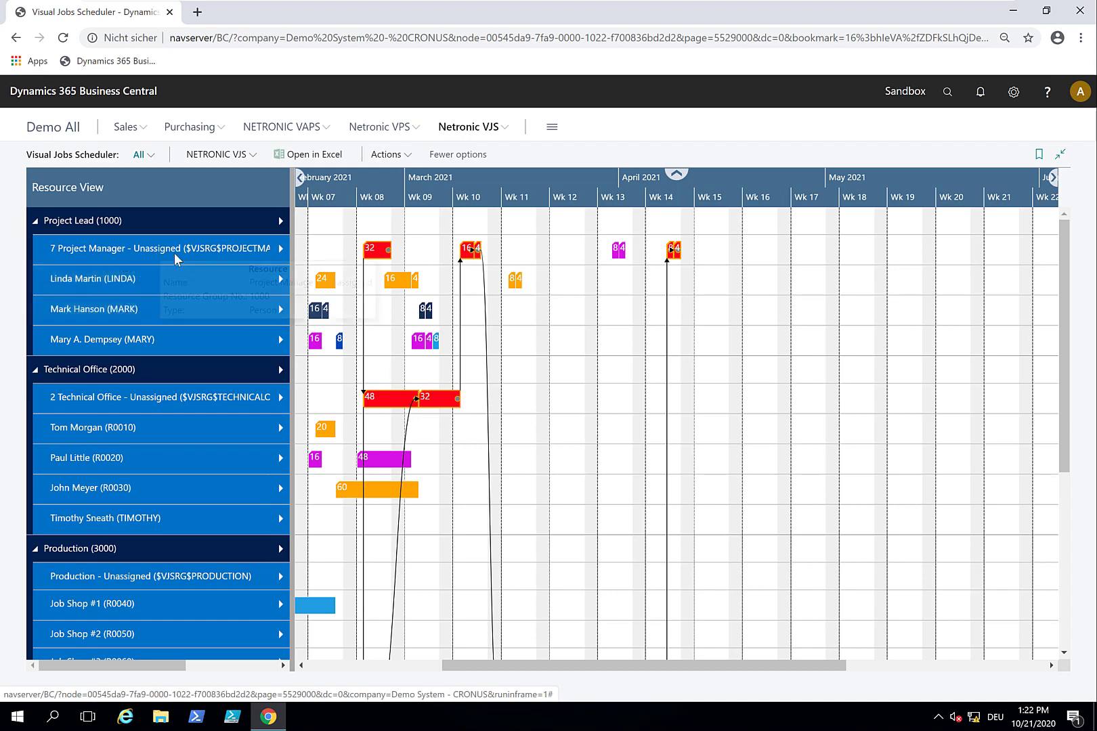
left_click(280, 249)
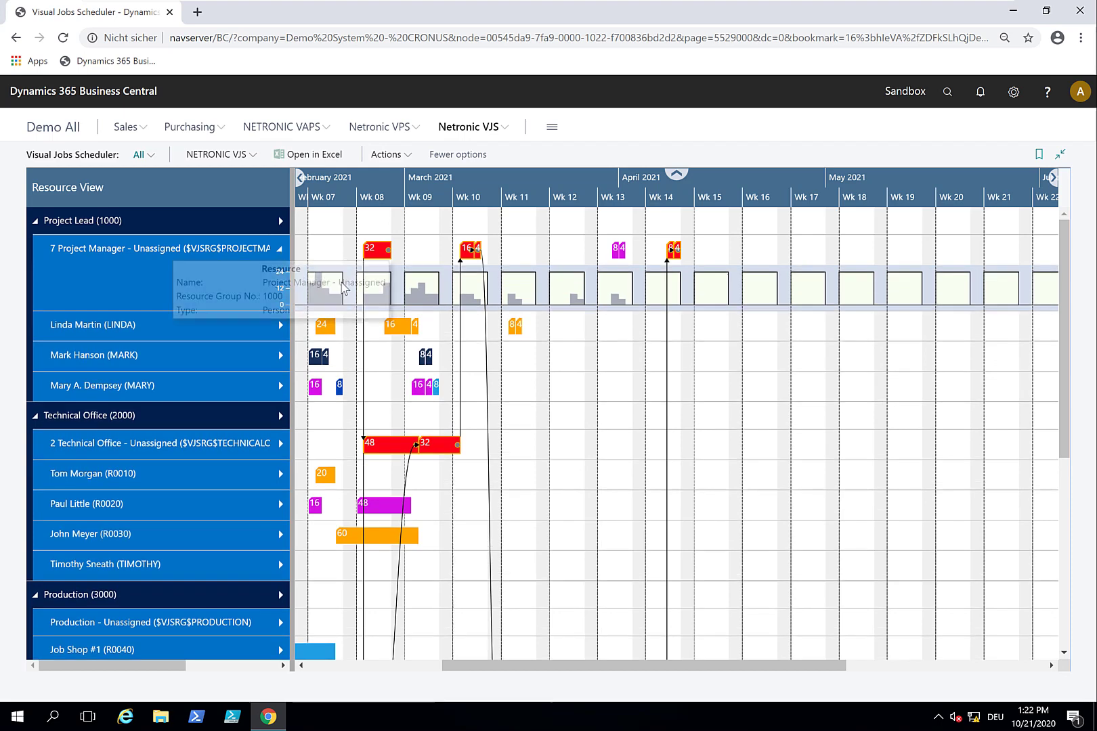
mouse_move(383, 294)
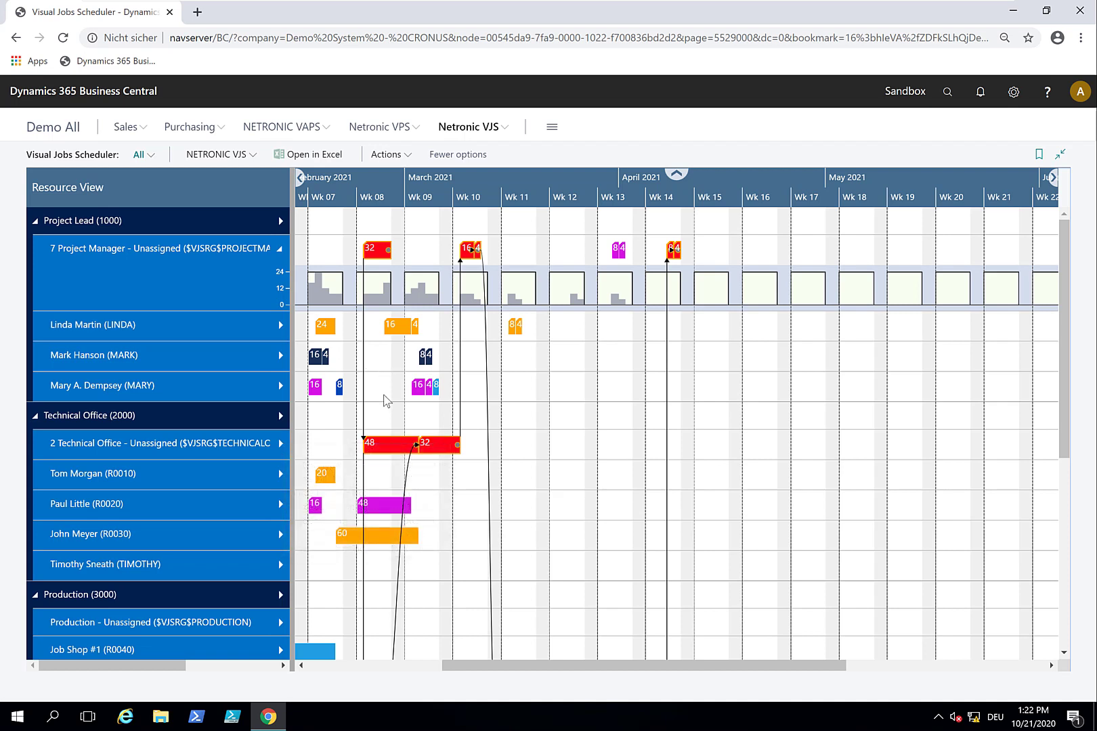
Step: Move the 32, 16, 4, 8 and 4-hour Project Manager lines onto the fourth Project Lead resource
left_click_drag(373, 249, 366, 384)
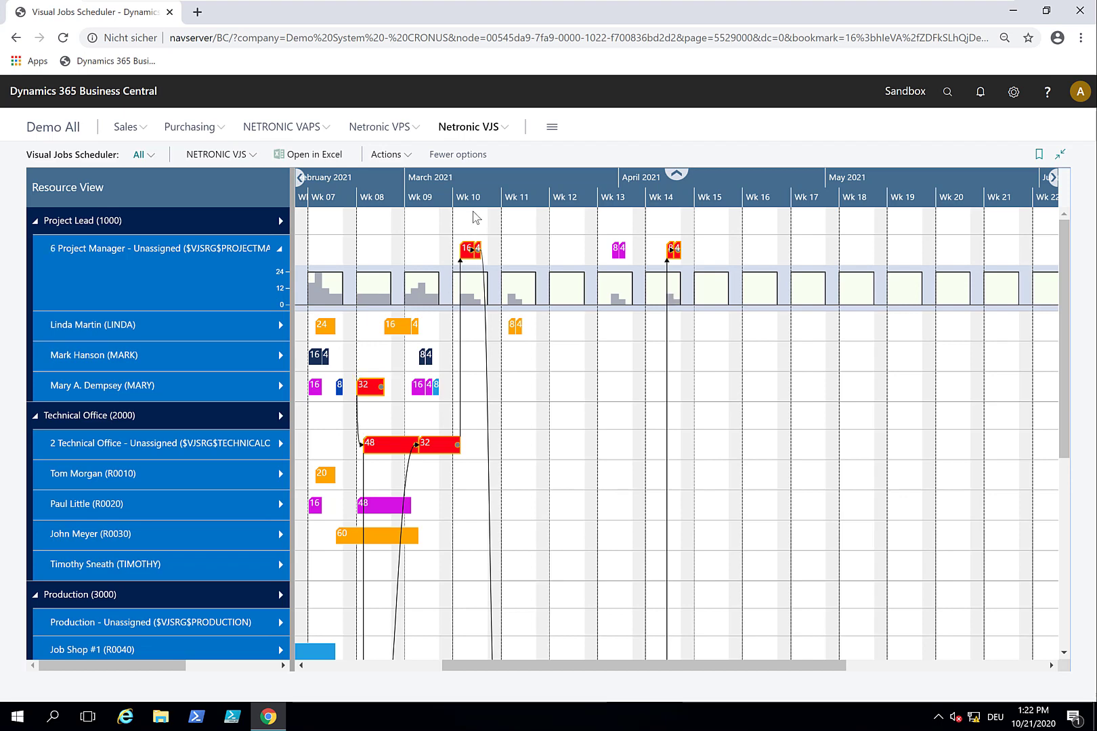
scroll(465, 184, "up", 2)
left_click_drag(466, 251, 479, 391)
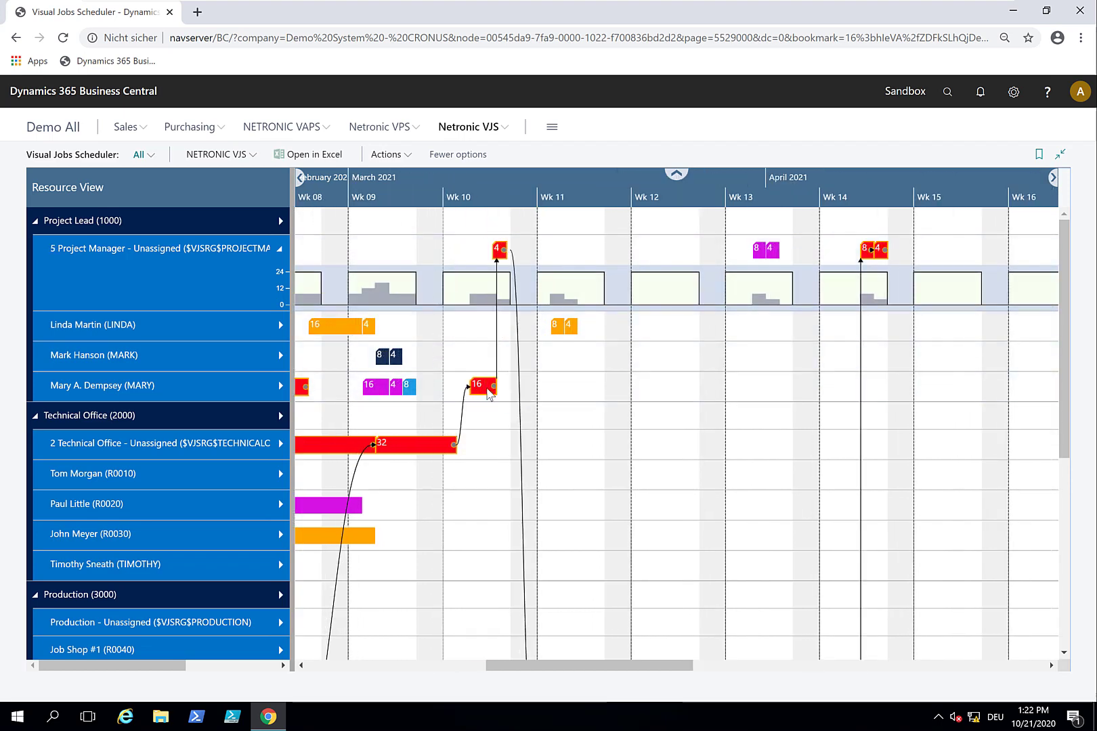
left_click_drag(503, 249, 501, 384)
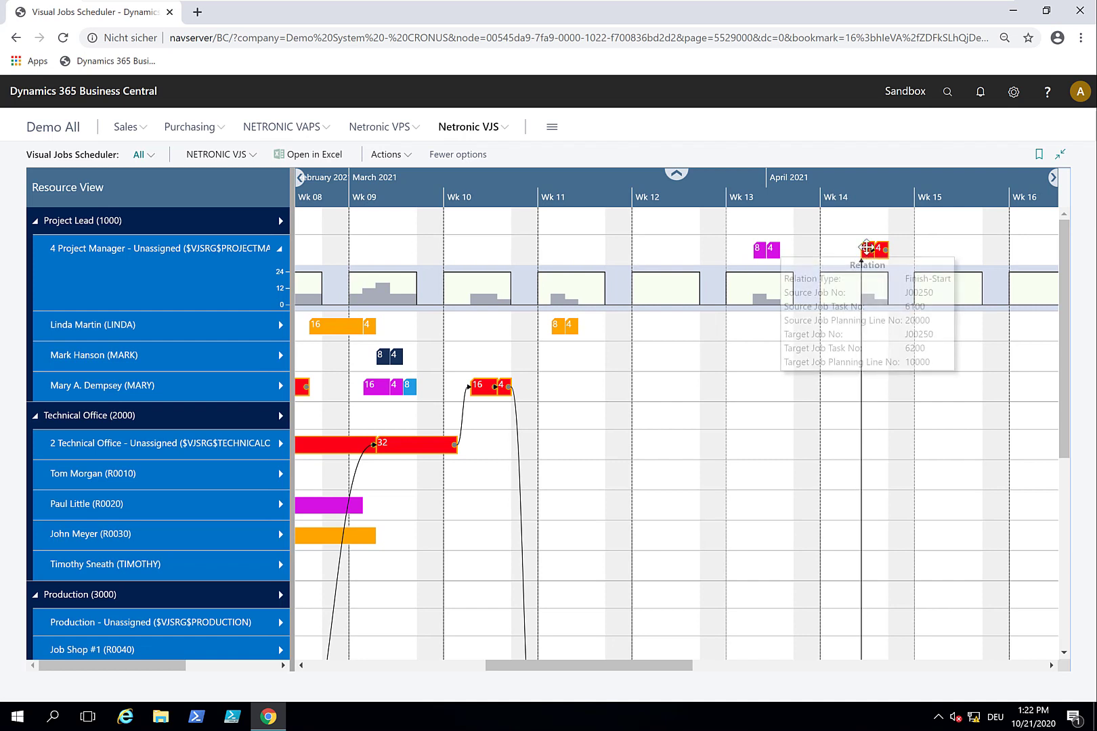
left_click_drag(870, 253, 864, 374)
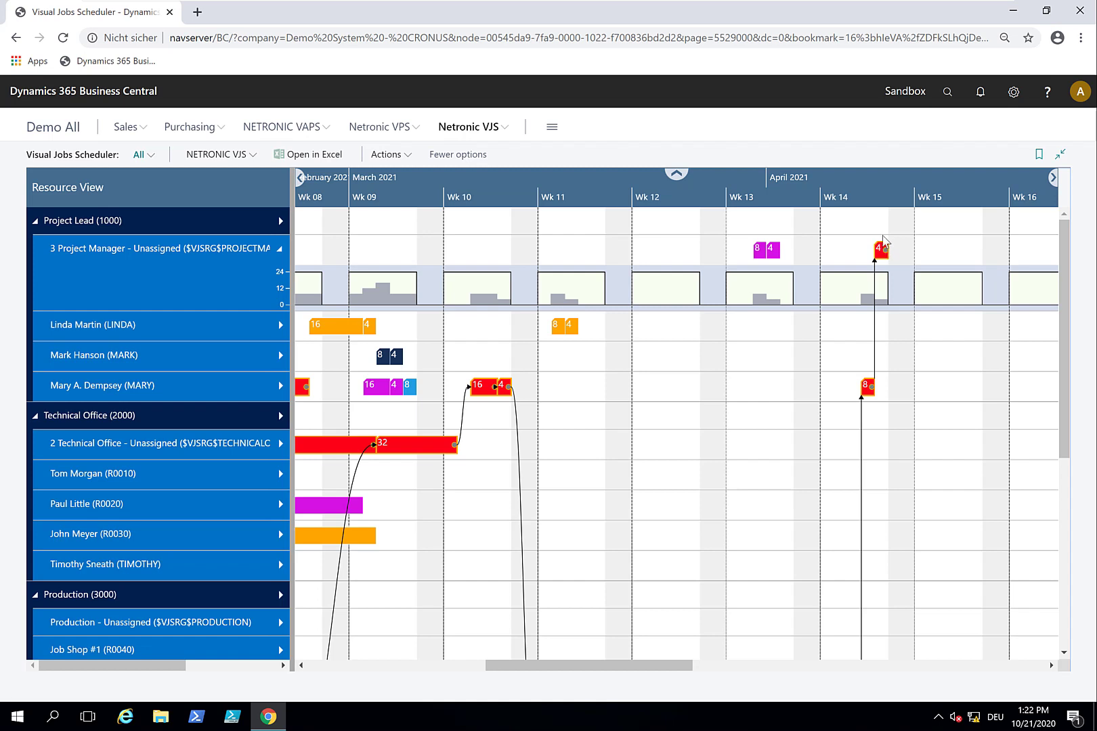
scroll(883, 238, "up", 5)
left_click_drag(893, 250, 901, 390)
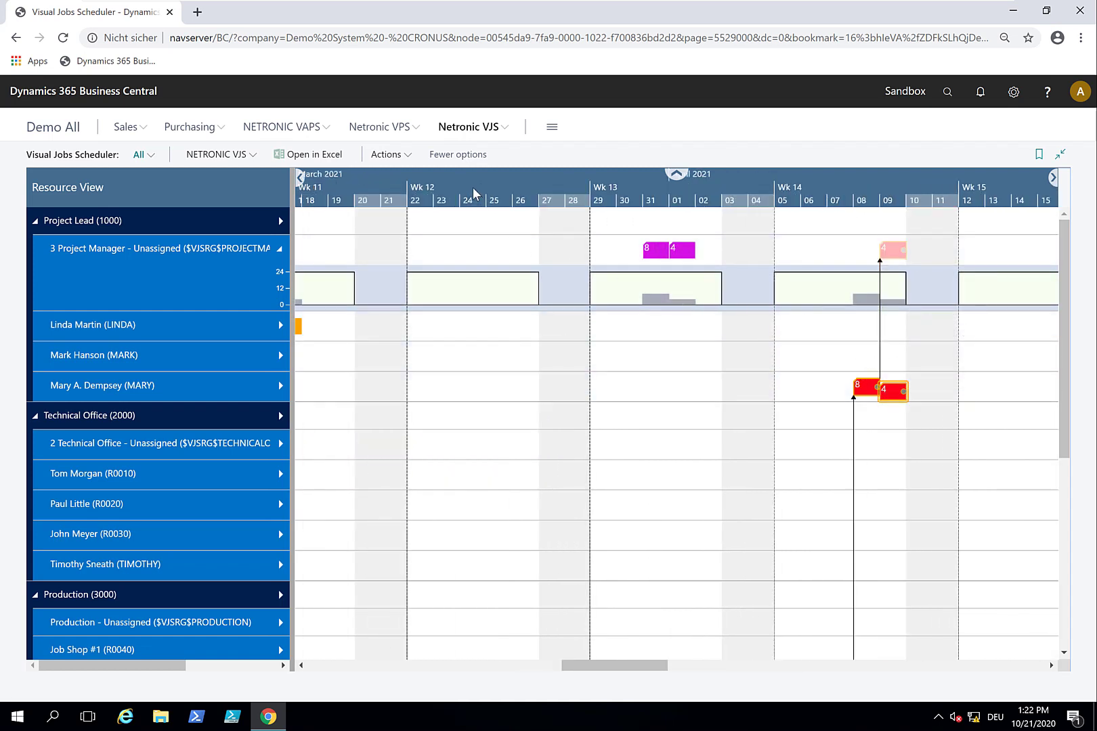
scroll(472, 185, "down", 8)
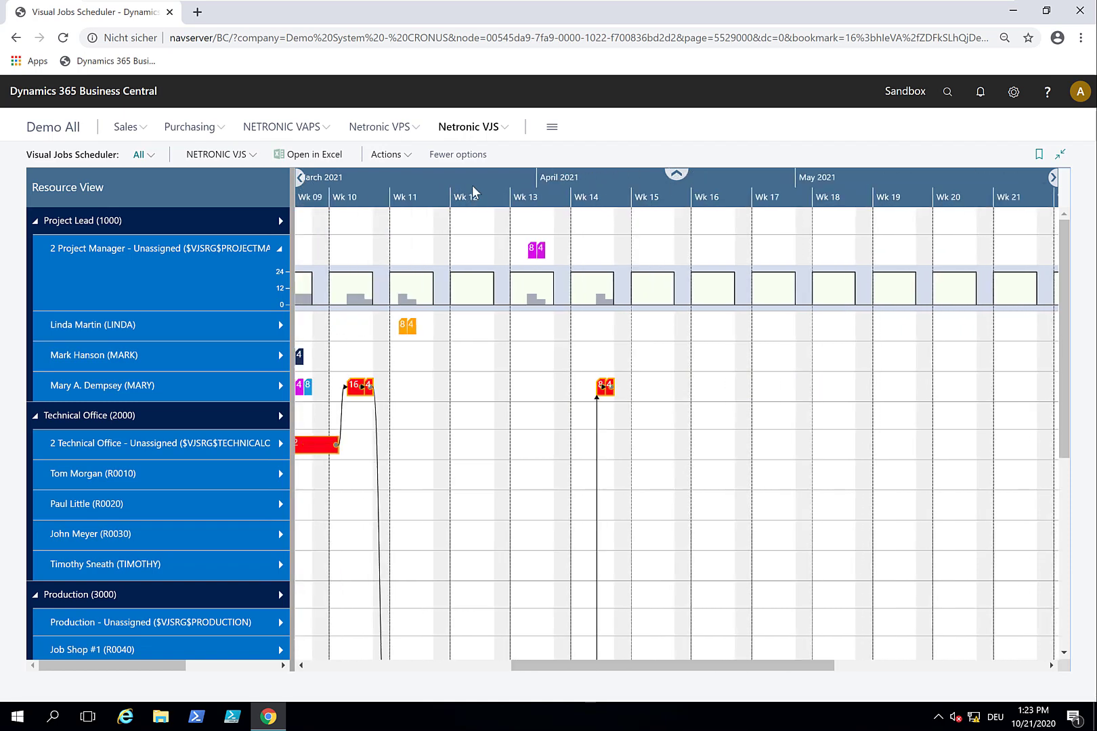
Step: Drag the 80-hour Field Installation line from the unassigned row onto resource R0070
scroll(722, 481, "down", 5)
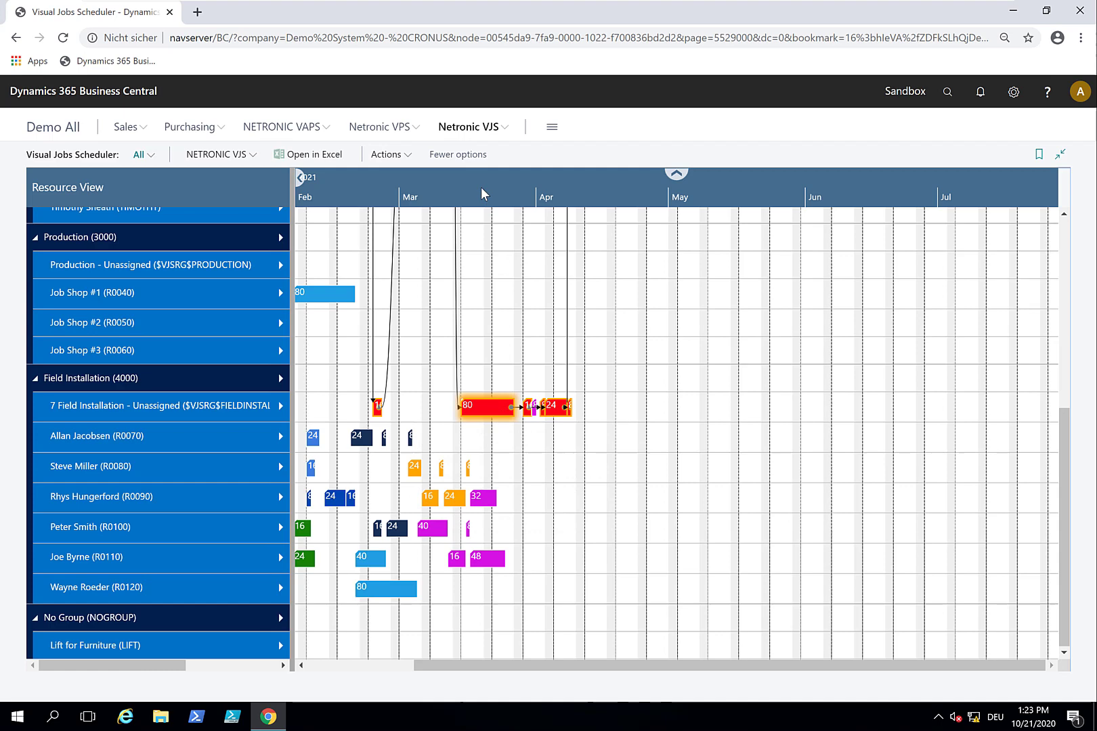
scroll(481, 186, "up", 4)
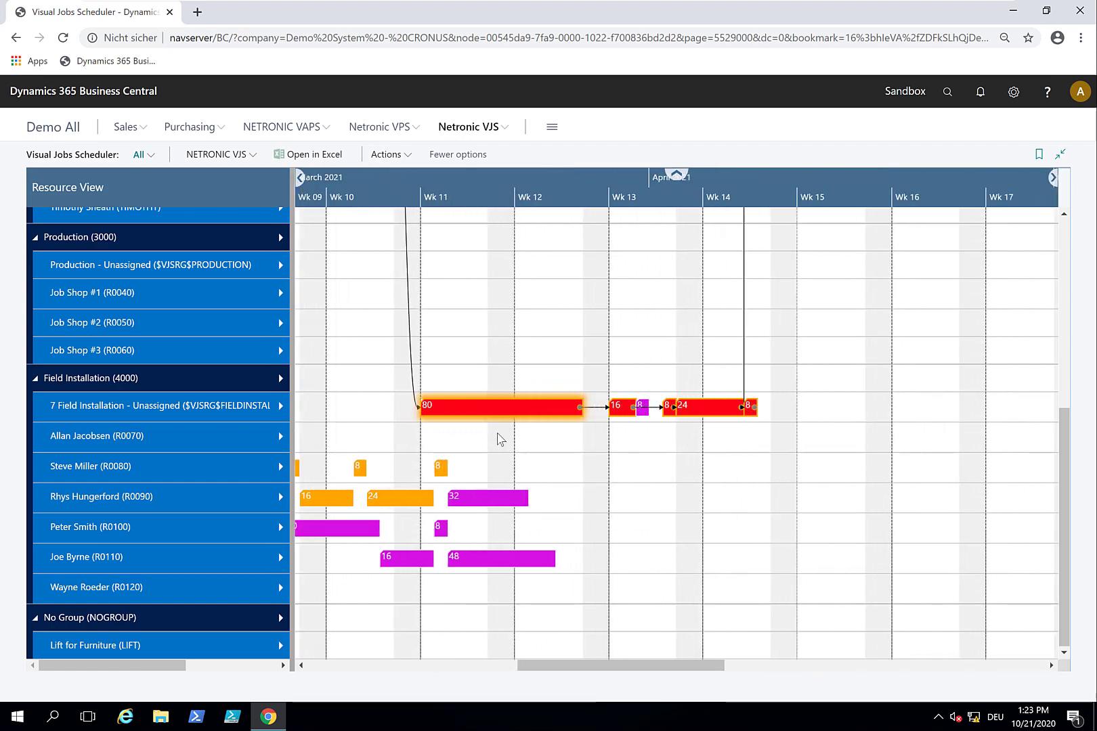
left_click_drag(460, 405, 460, 434)
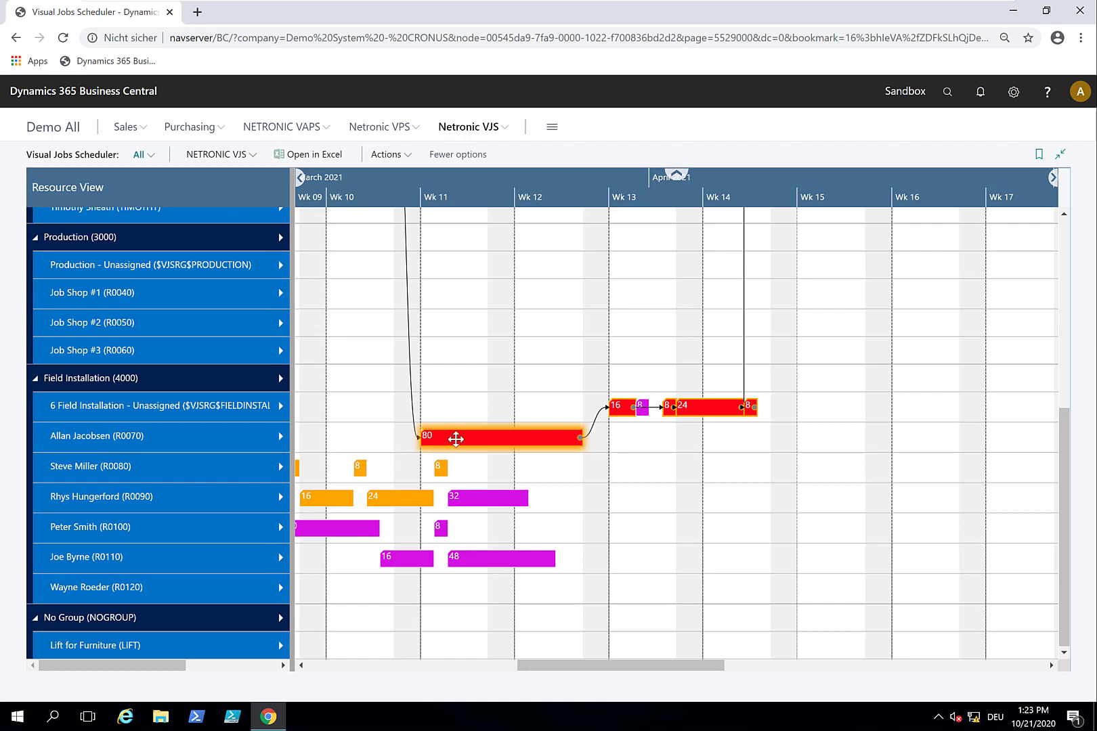
Step: Split R0070's 80-hour Field Installation line into two 40-hour parts
mouse_move(448, 431)
right_click(450, 441)
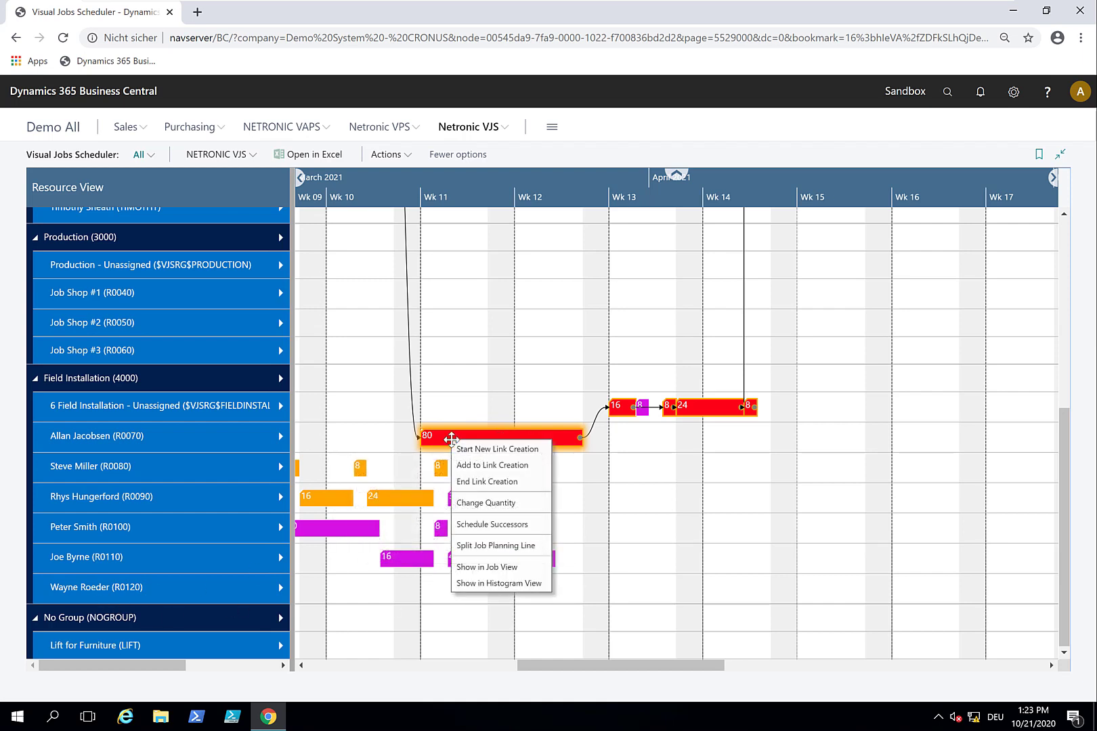
left_click(486, 545)
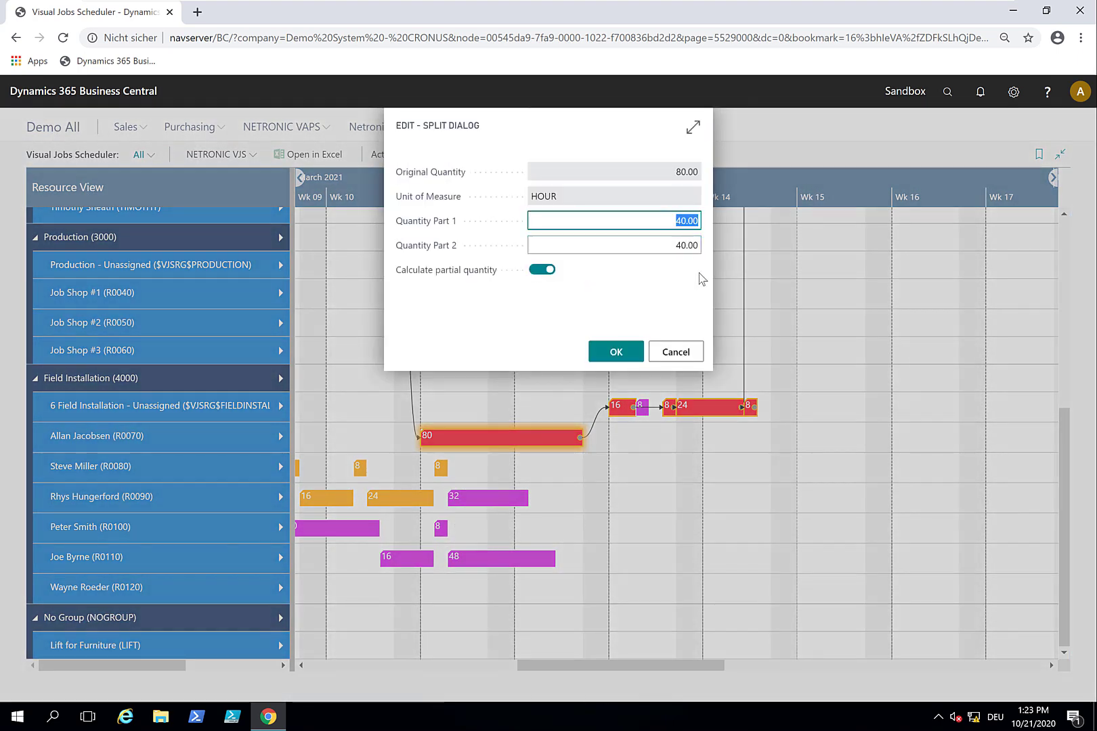
type("60")
key("Tab")
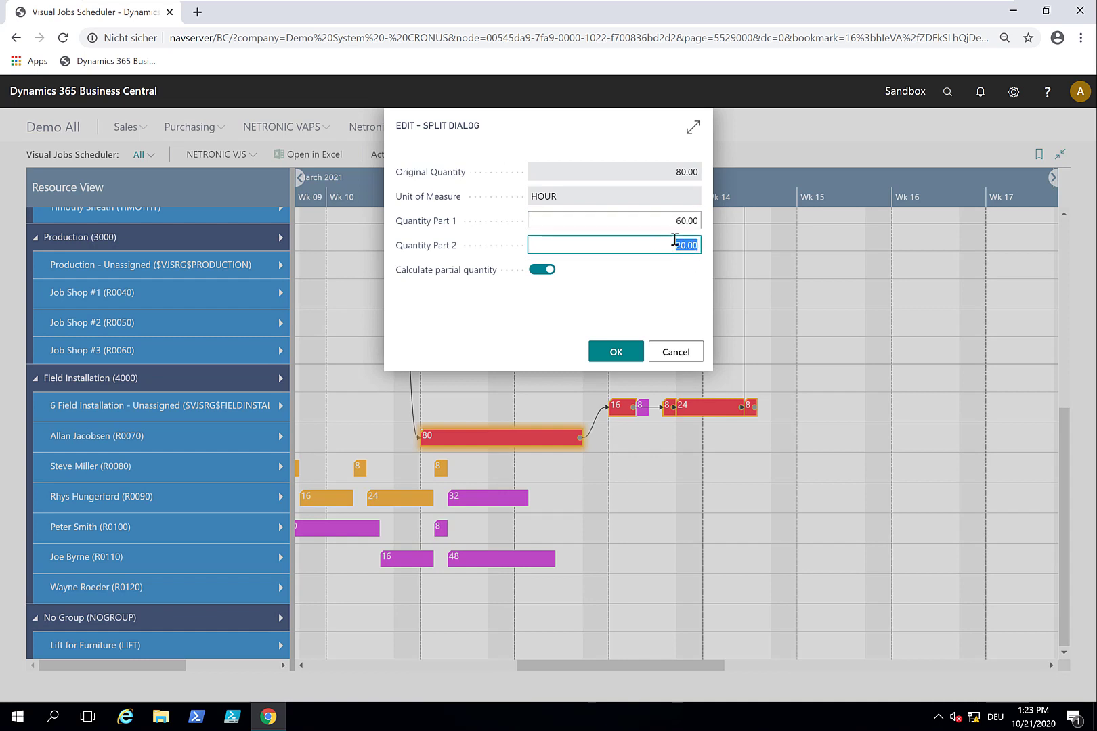
left_click(681, 221)
type("4")
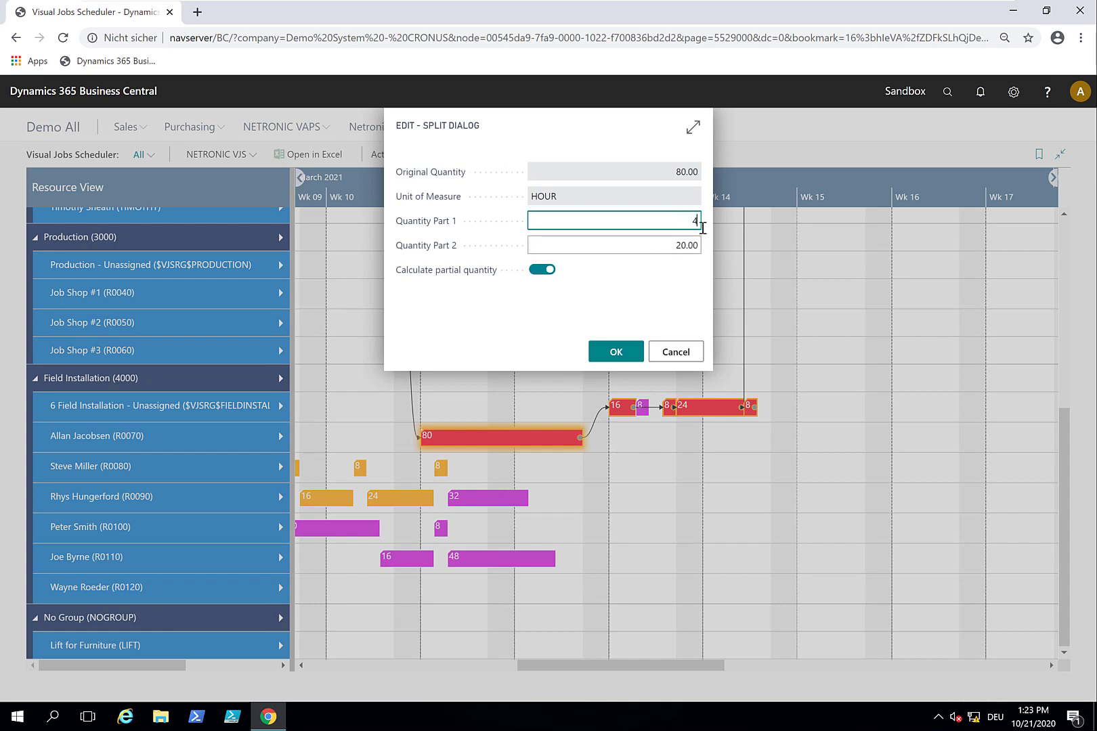
type("0")
key("Tab")
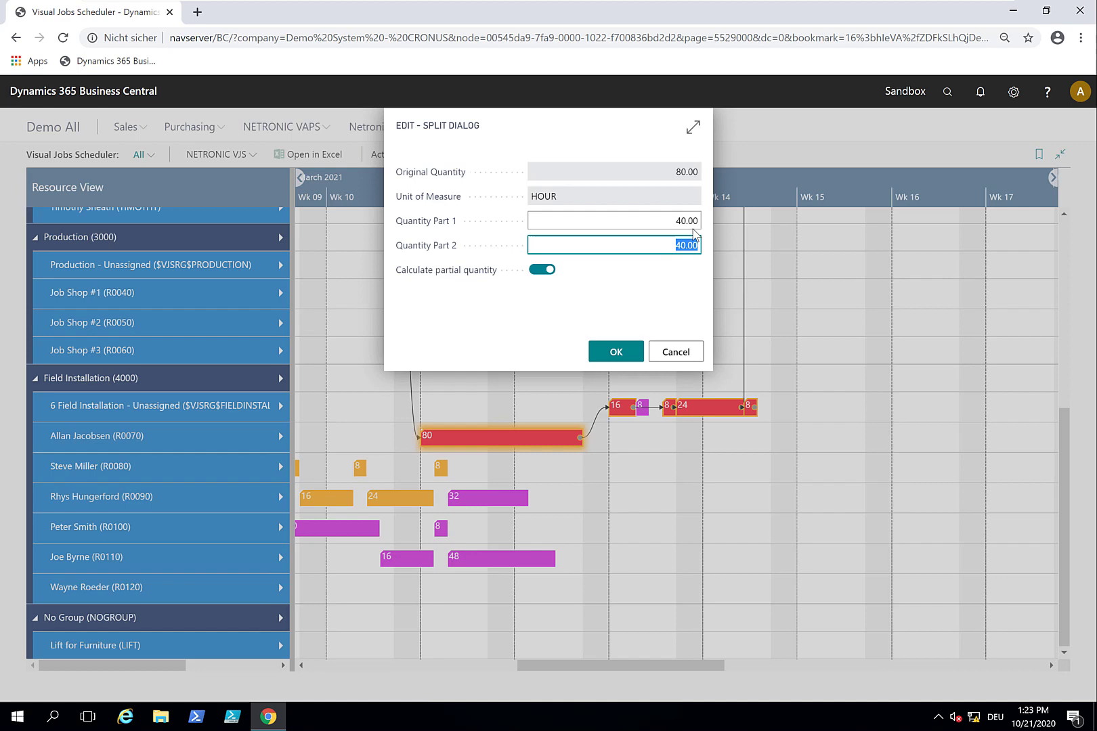
left_click(634, 358)
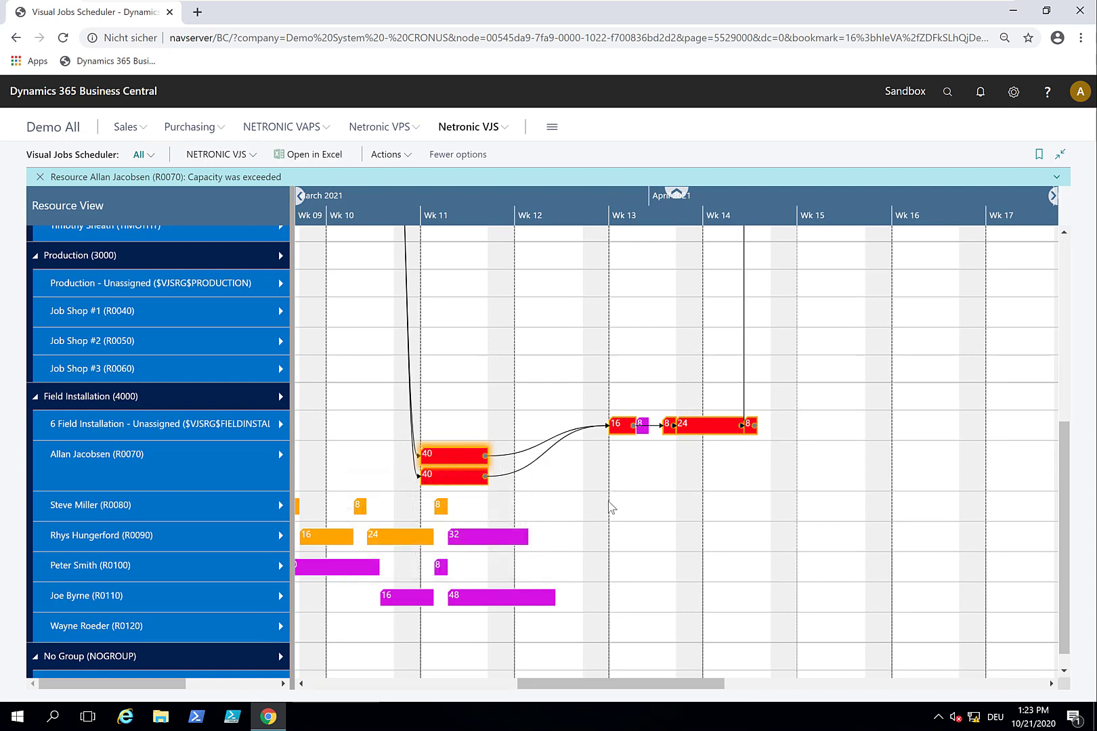
Step: Move the second 40-hour half onto R0120 and schedule its successors earlier
scroll(472, 455, "down", 1)
left_click_drag(429, 454, 444, 612)
left_click(435, 430)
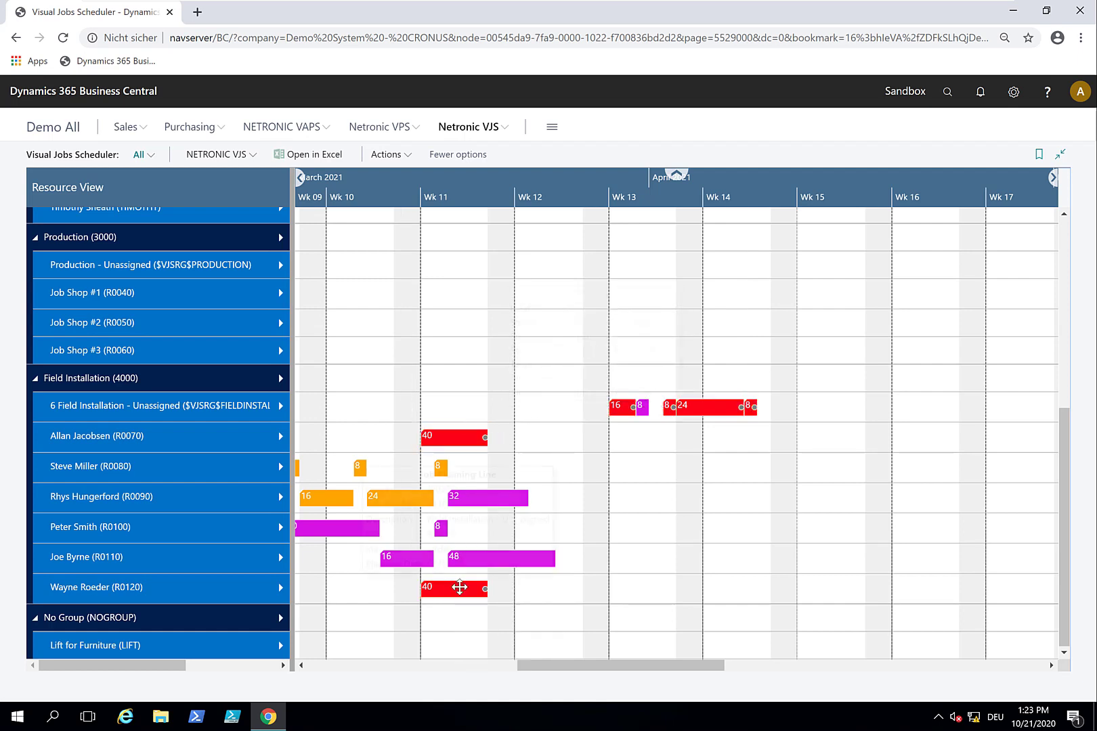
right_click(458, 586)
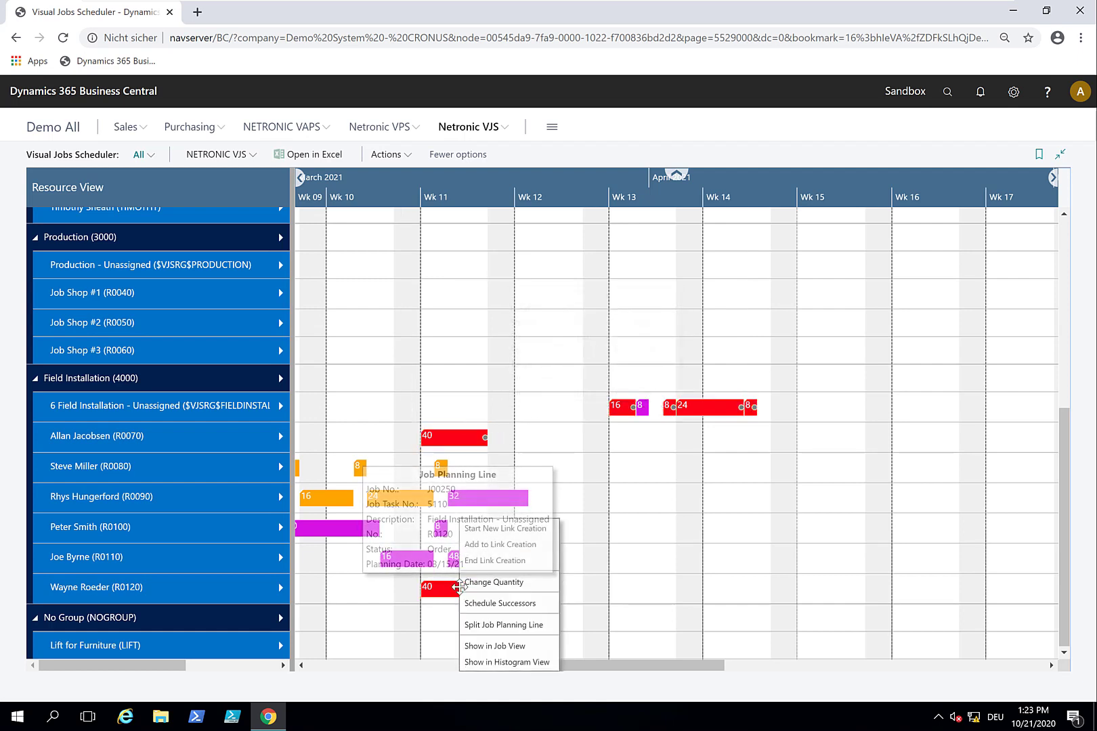
left_click(504, 603)
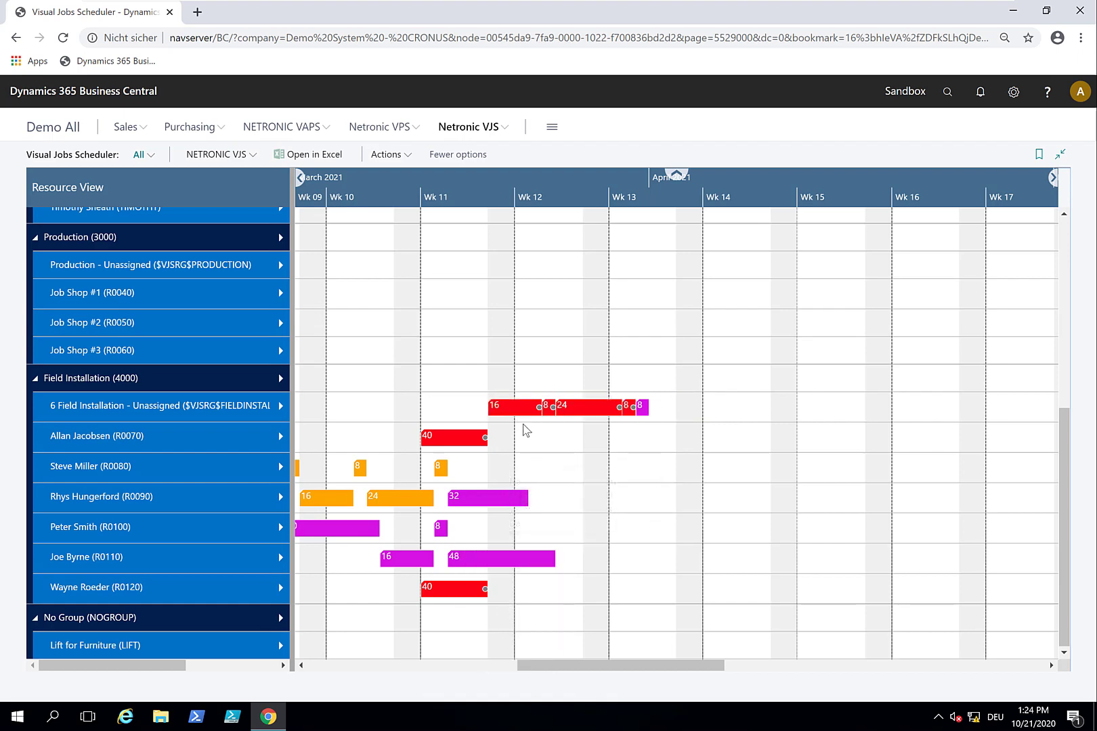
scroll(590, 501, "up", 1)
scroll(595, 520, "up", 3)
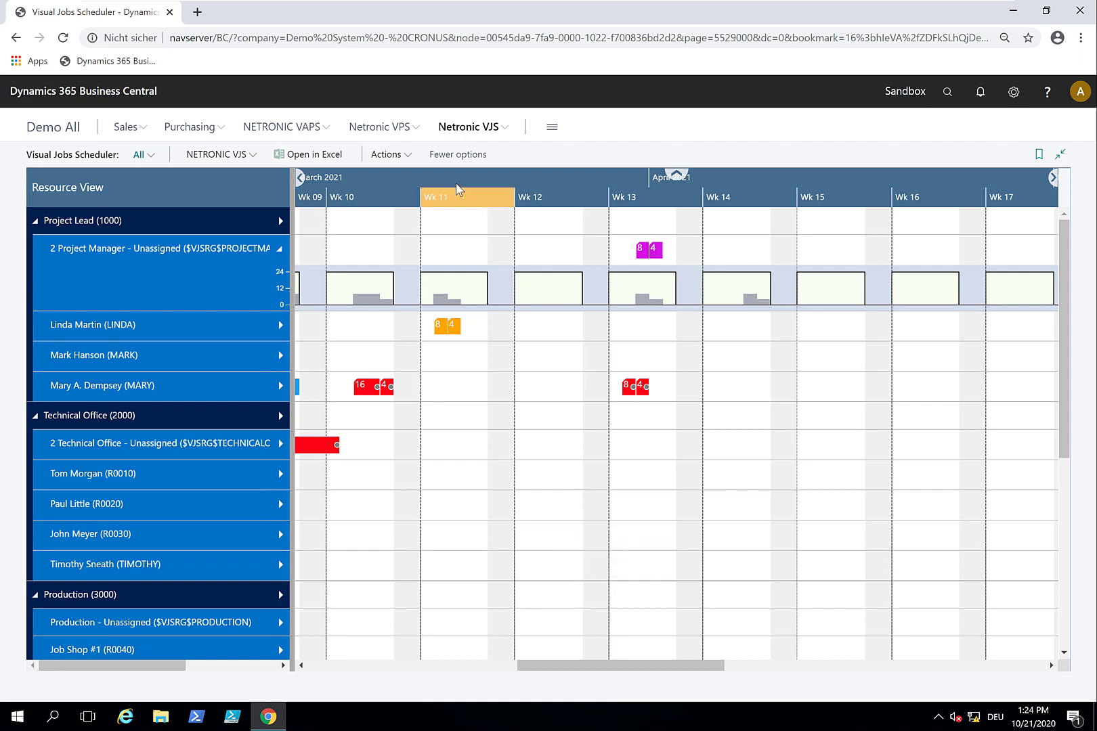
Step: Pan the timeline back to February 2021 and switch to the Job View
scroll(447, 190, "down", 2)
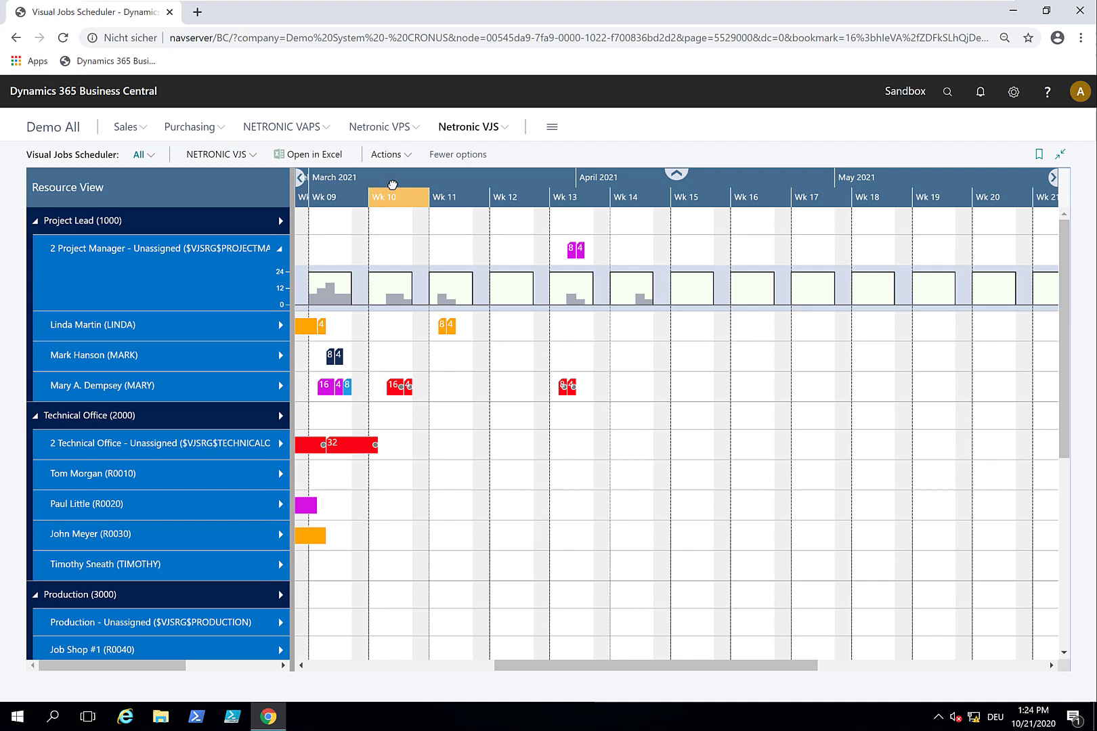
left_click_drag(374, 190, 523, 176)
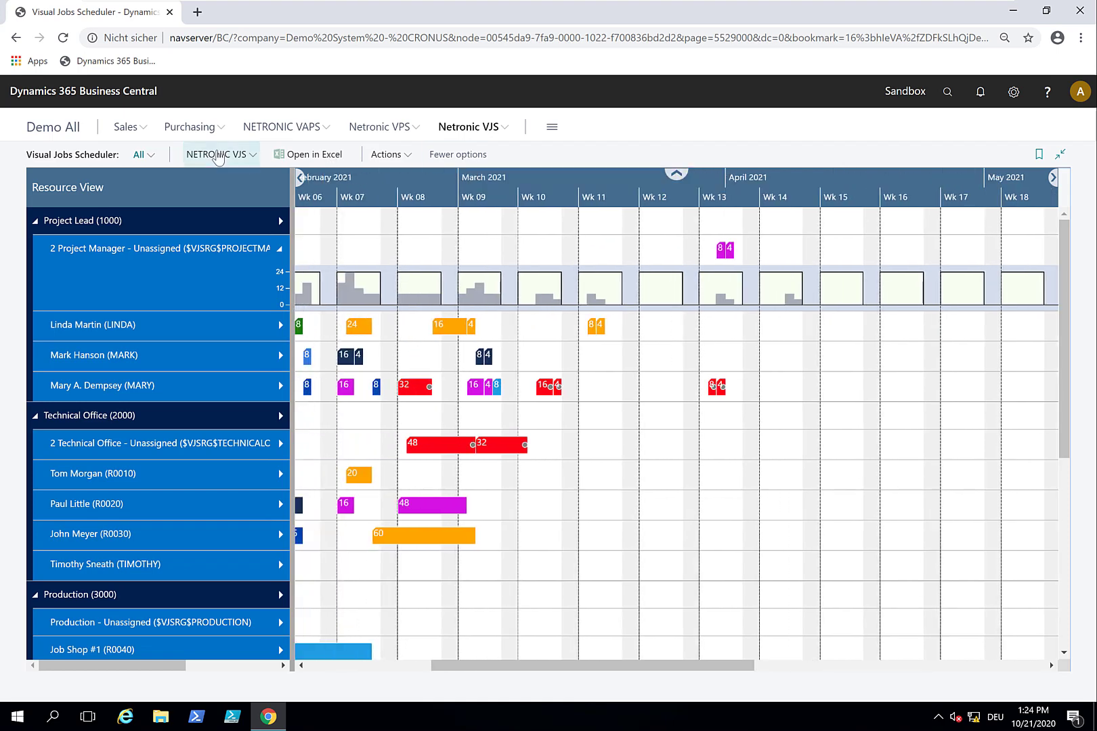
left_click(215, 154)
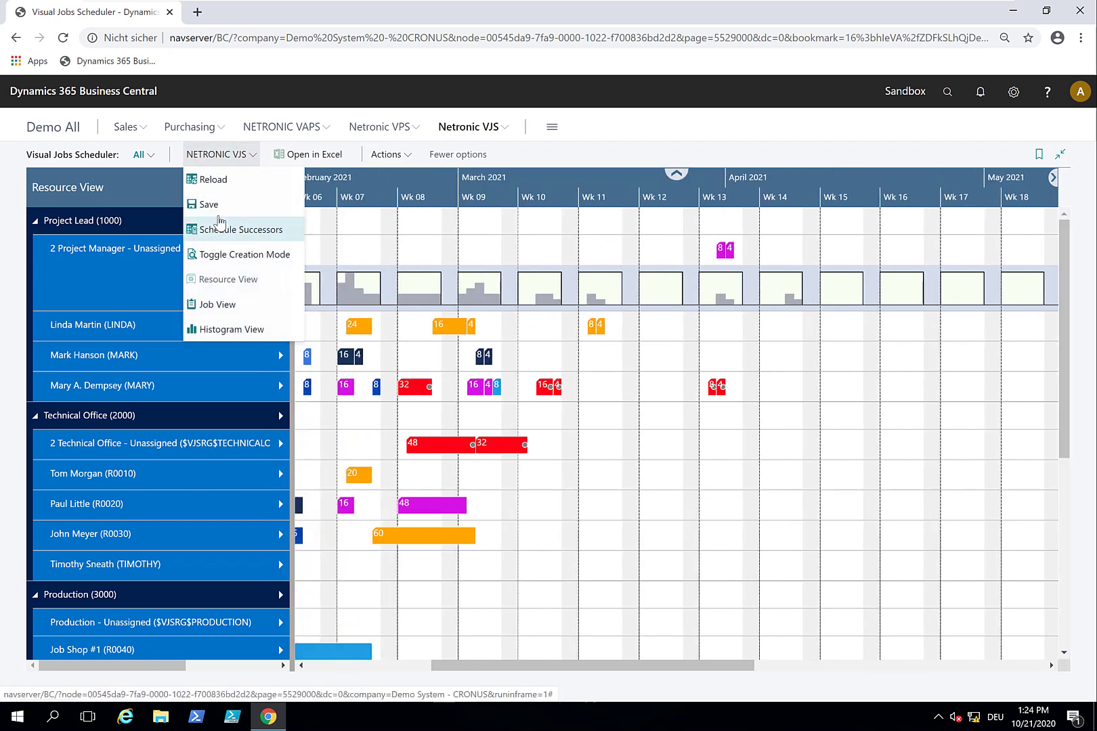
left_click(234, 312)
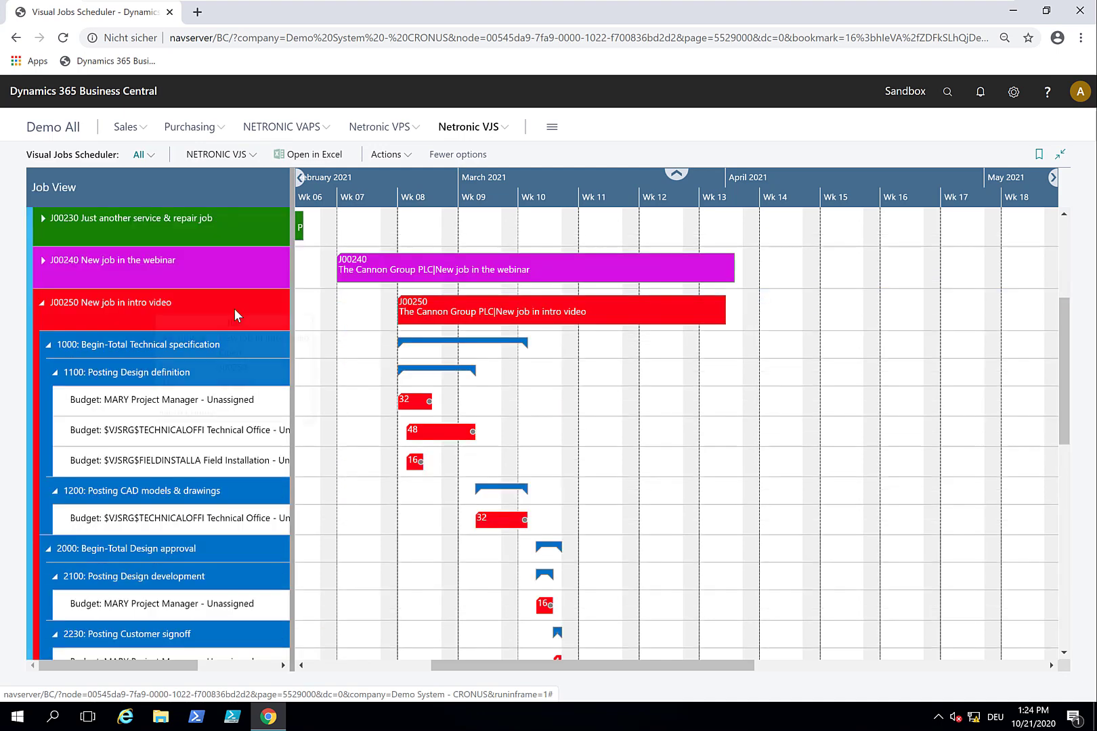
left_click(215, 154)
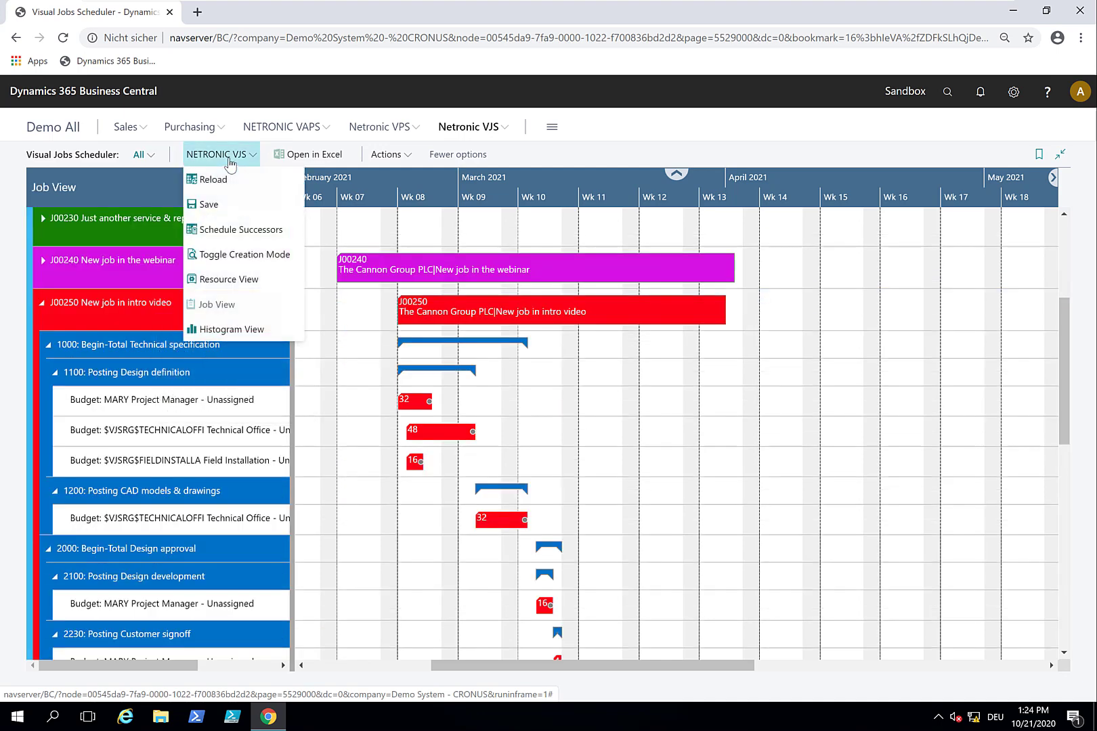
left_click(231, 332)
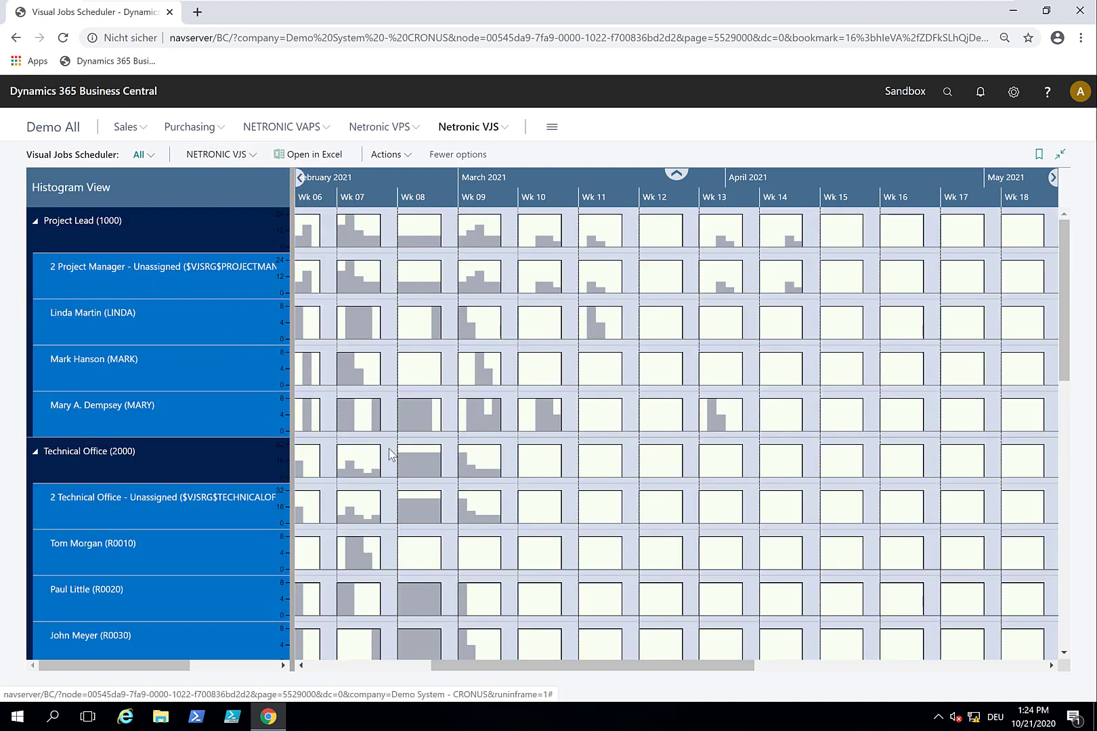
mouse_move(359, 381)
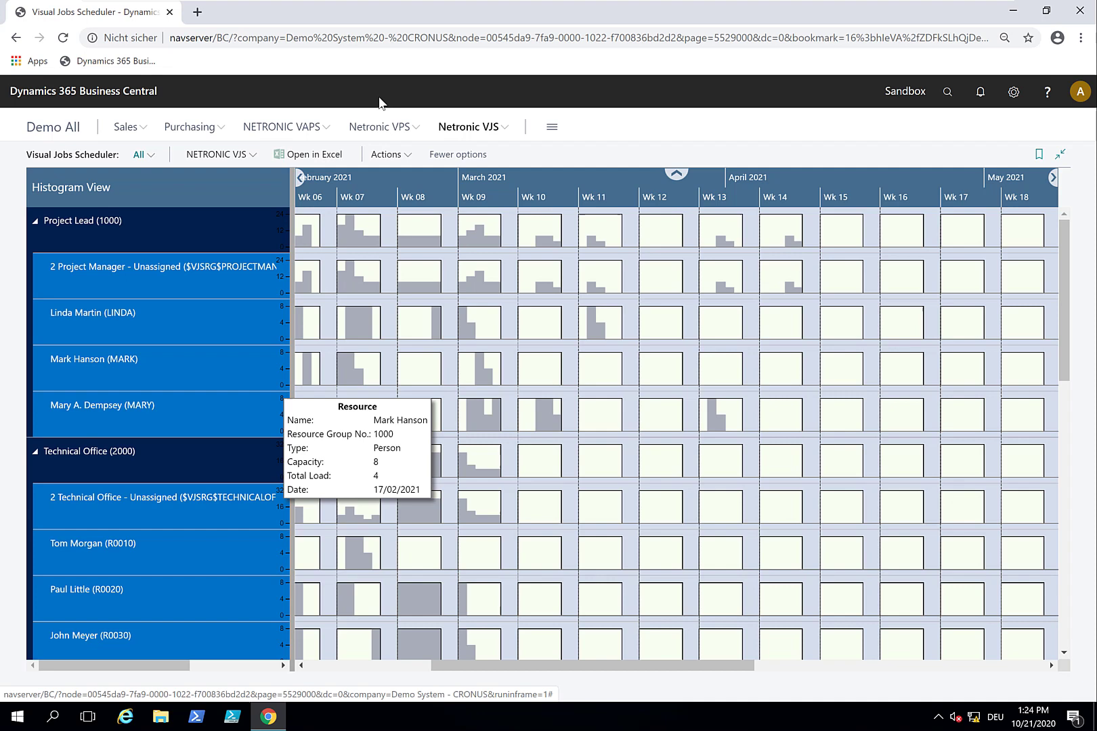
mouse_move(803, 13)
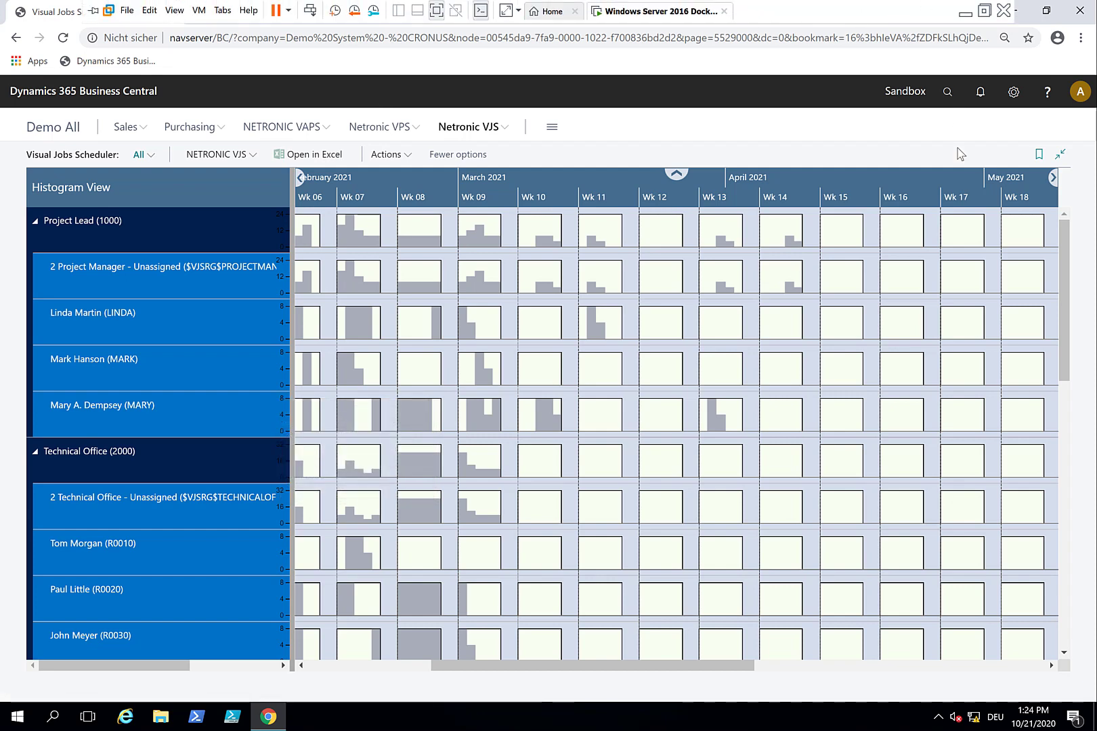
mouse_move(935, 291)
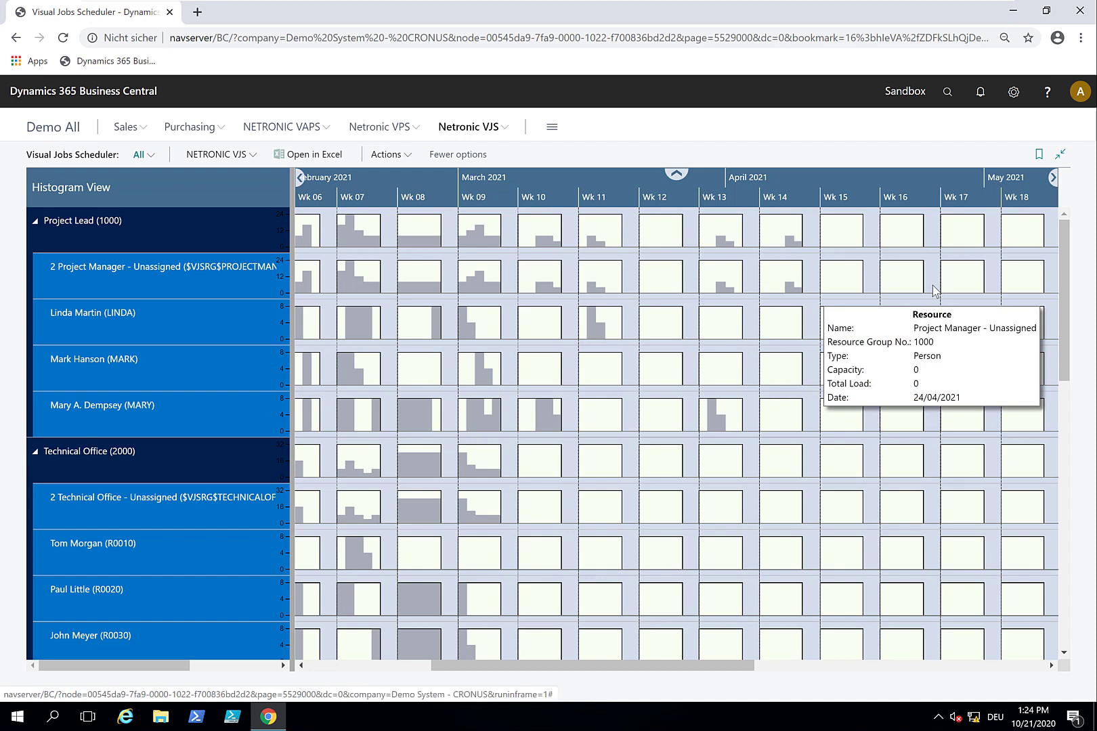